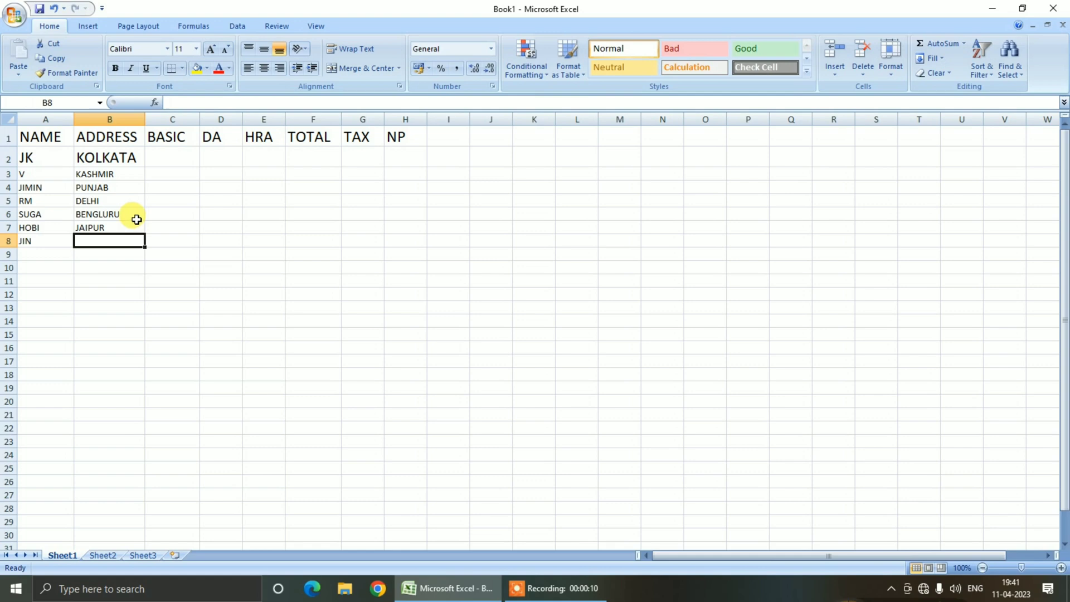
- Create a new blank workbook
left_click(14, 19)
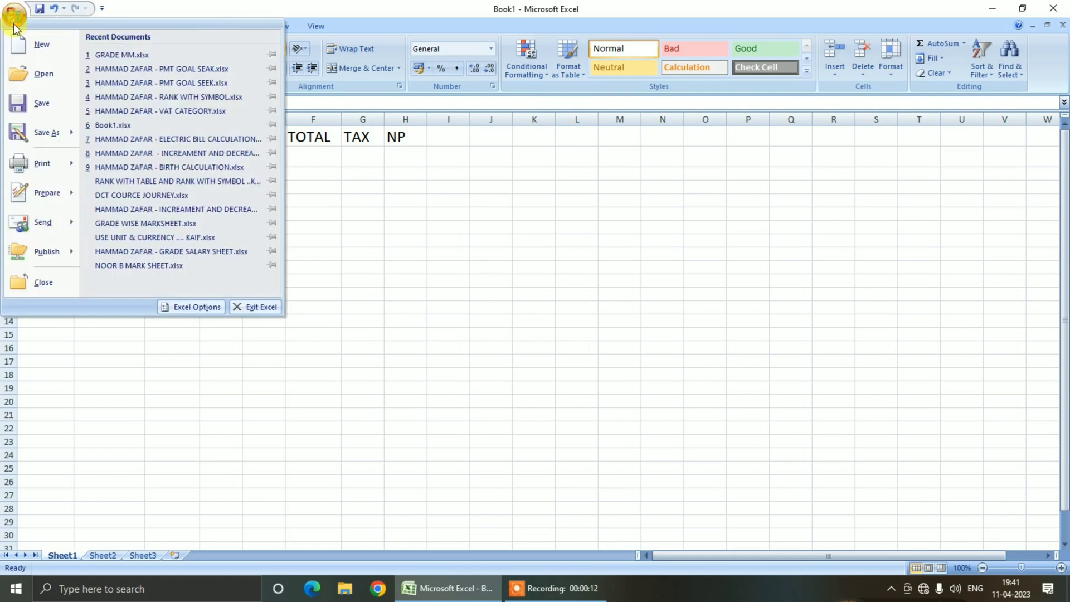
left_click(42, 44)
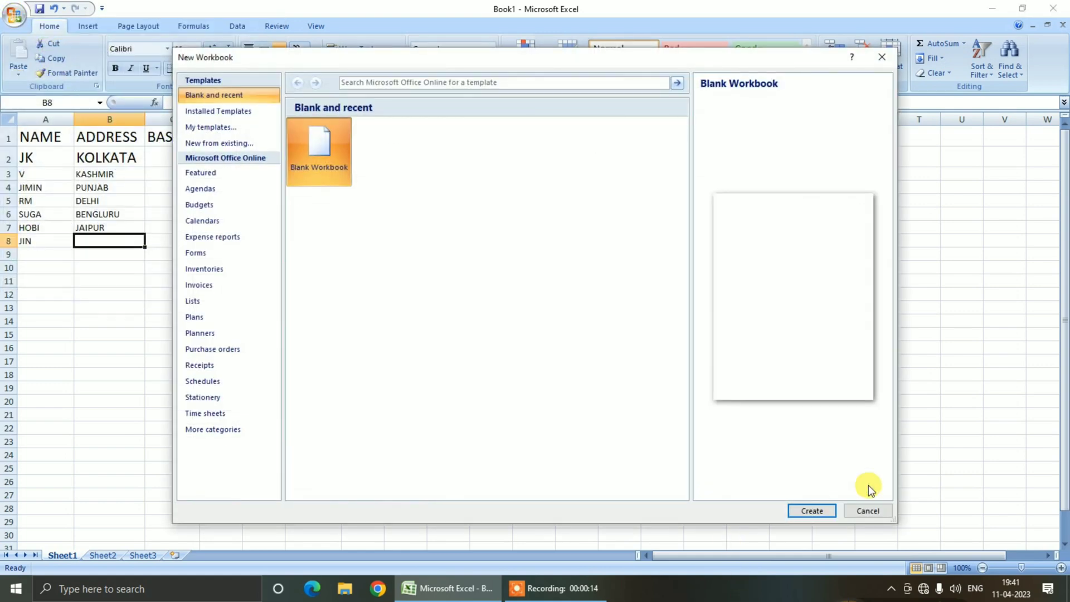
left_click(814, 509)
scroll(390, 536, "up", 7)
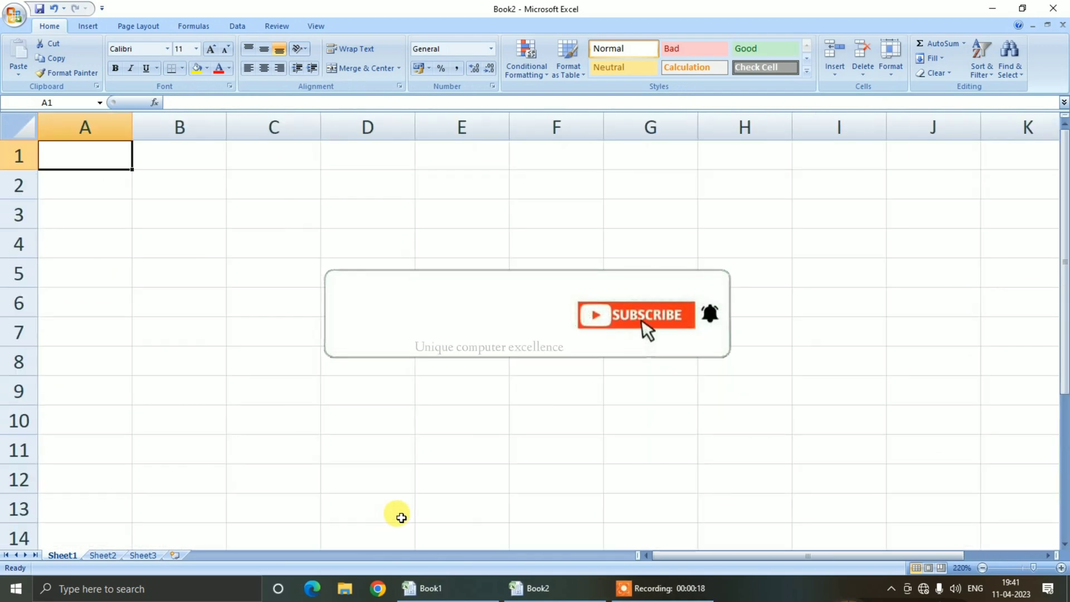
- Enter the headers EMP_NAME, DEPARTMENT and GRADE in cells A1 to C1
type("e")
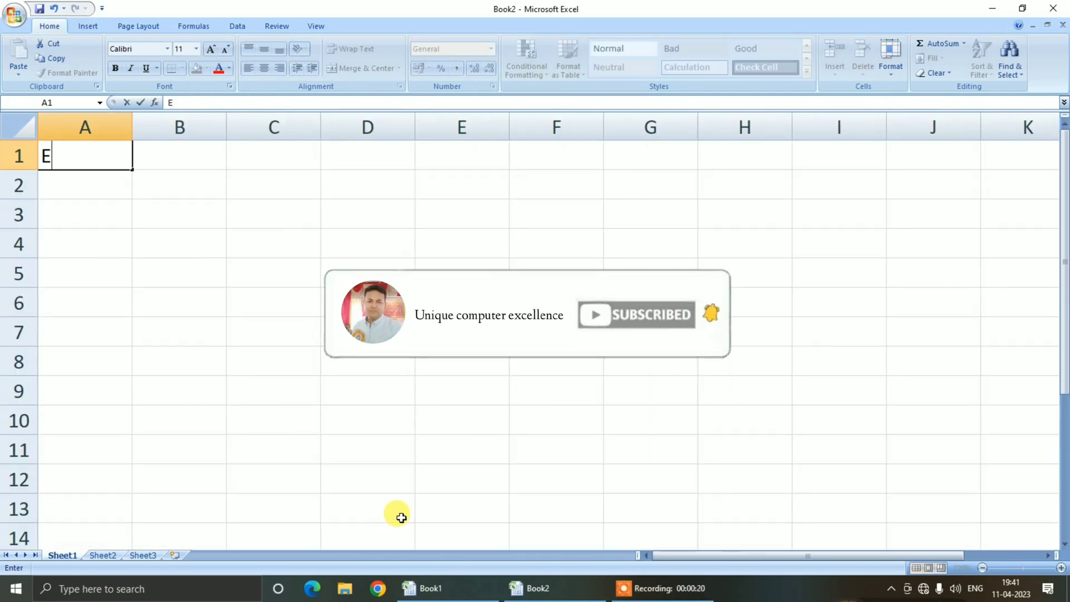
type("MP_NAME")
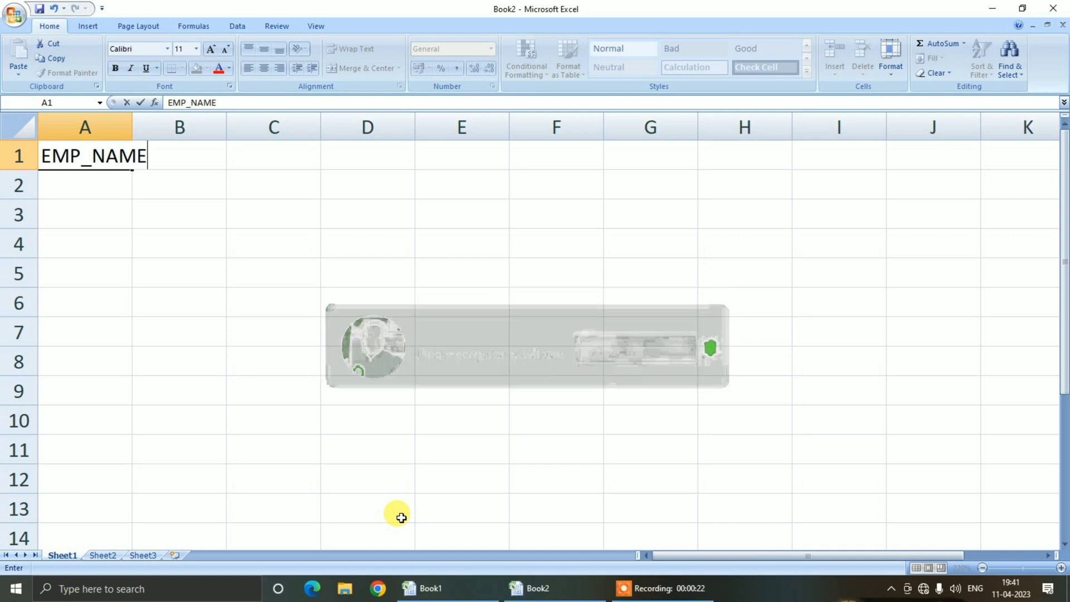
key("Tab")
type("A")
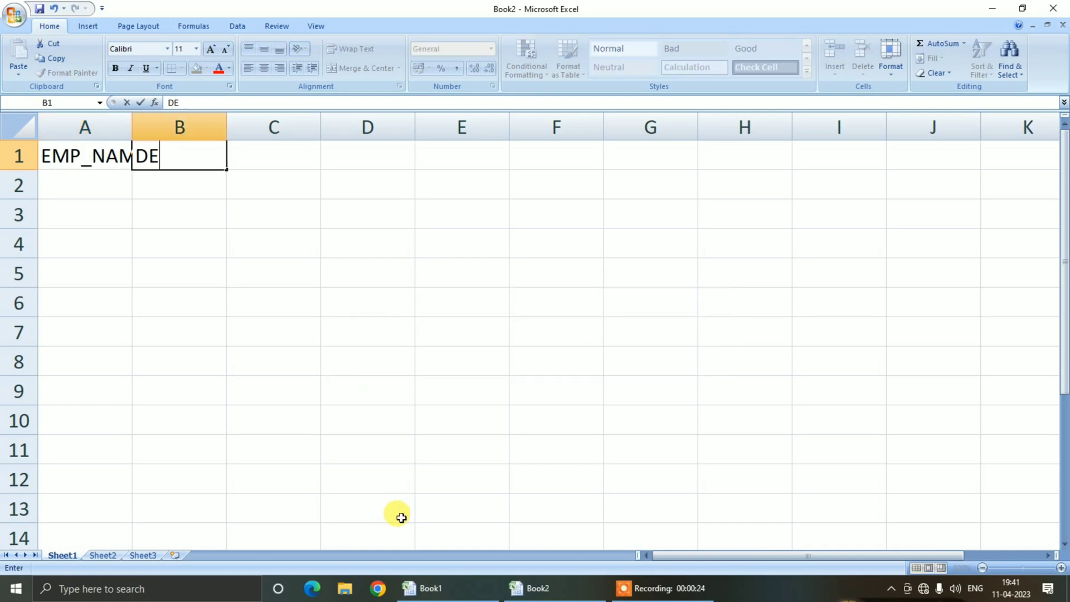
type("EPARTMENT")
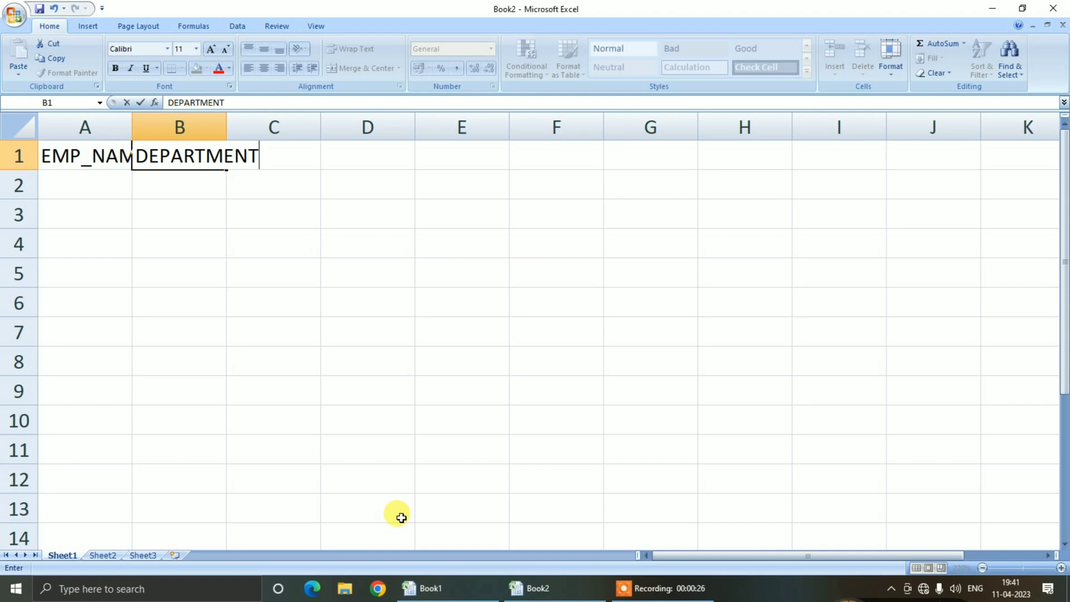
key("Tab")
type("GRADE")
key("Tab")
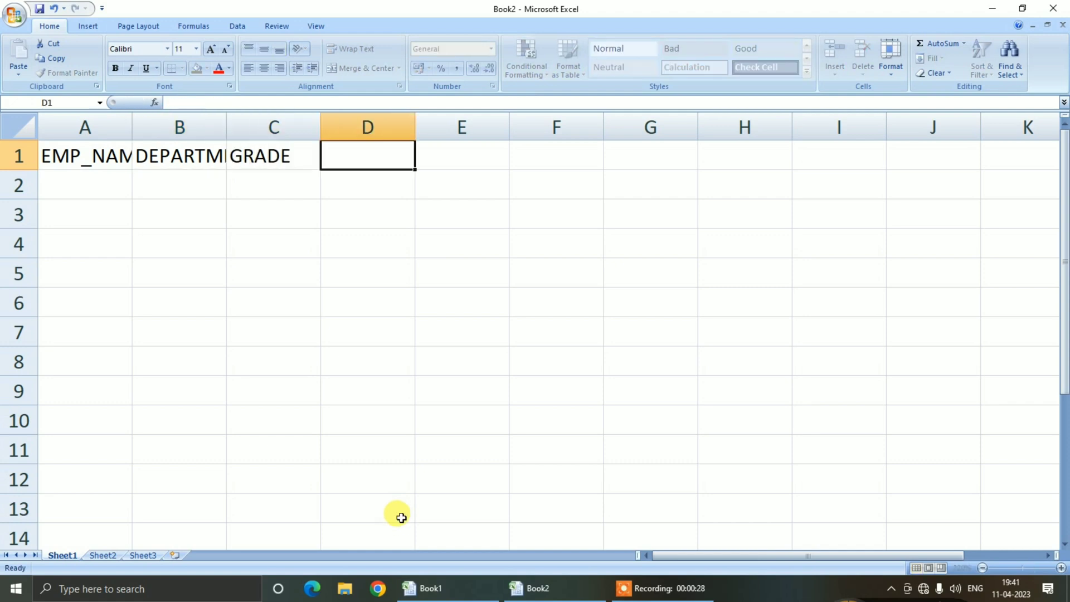
- Continue the header row from D1 to I1 with BASIC, DA, HRA, TOTAL, TAX and NP
type("BASIC")
key("Tab")
type("DA")
key("Tab")
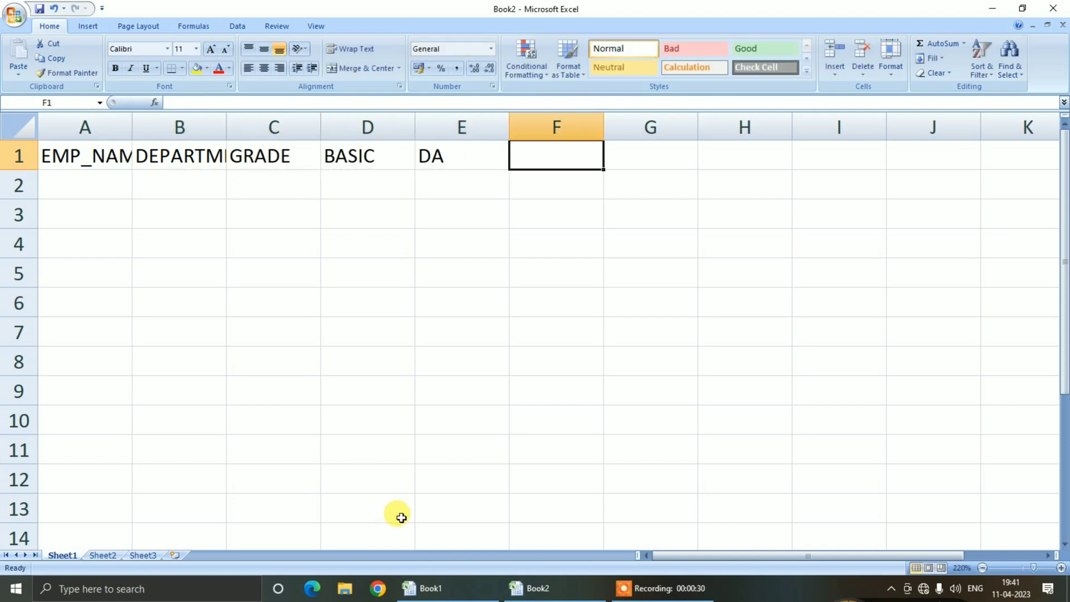
type("HRA")
key("Tab")
type("TOTAL")
key("Tab")
type("TAX")
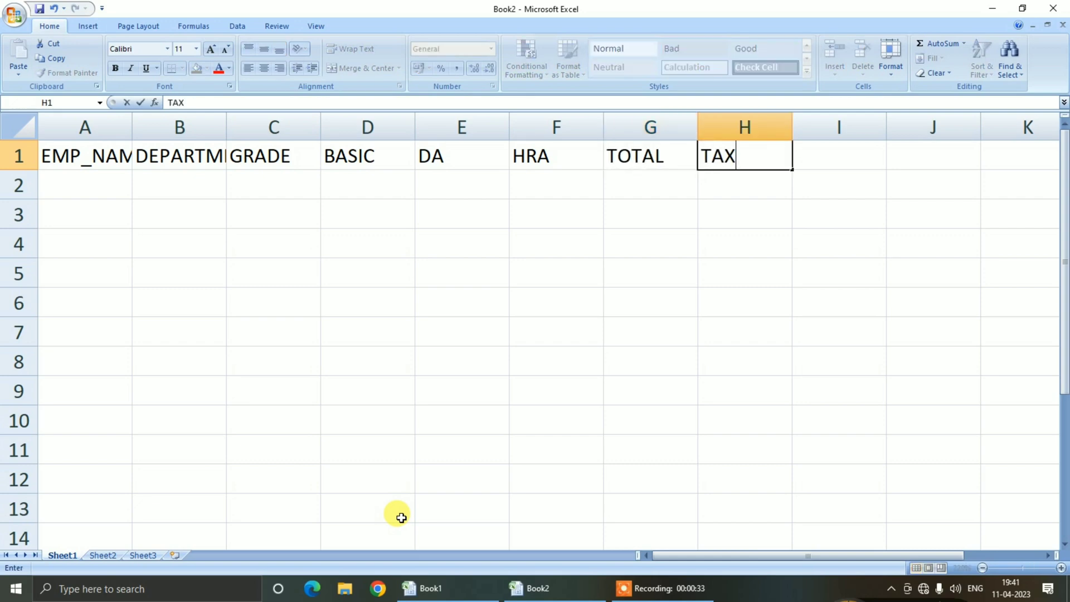
key("Tab")
type("NP")
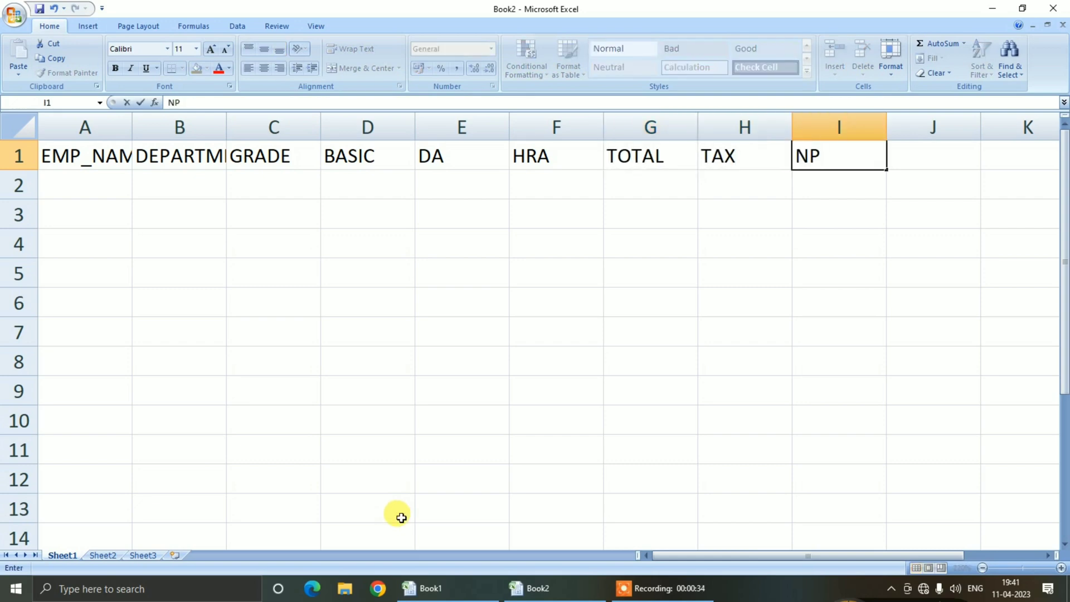
left_click(294, 284)
left_click_drag(109, 159, 184, 156)
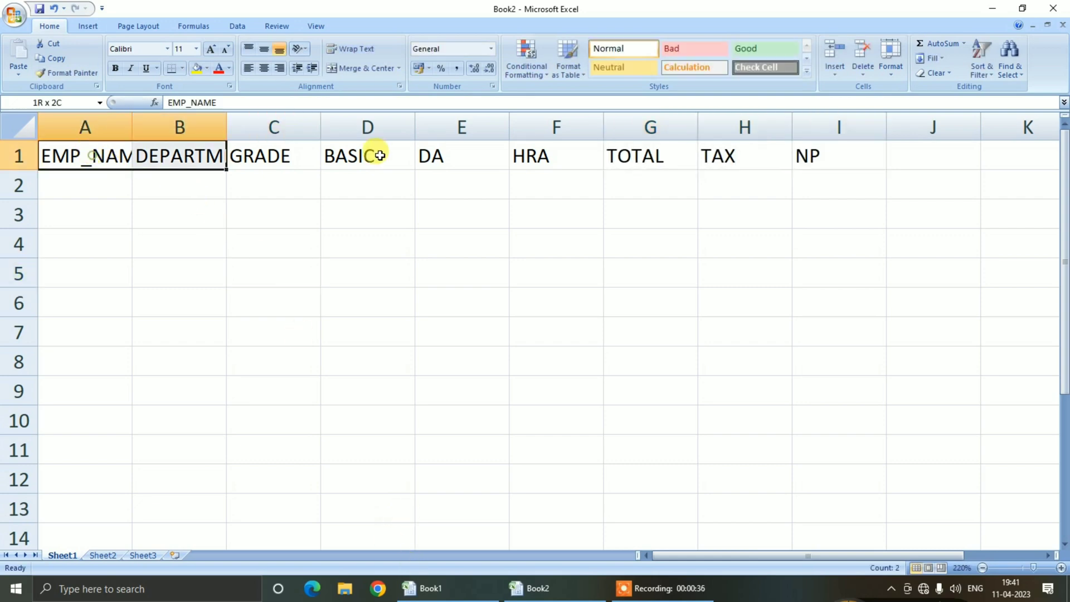
left_click_drag(380, 156, 793, 158)
left_click(811, 155)
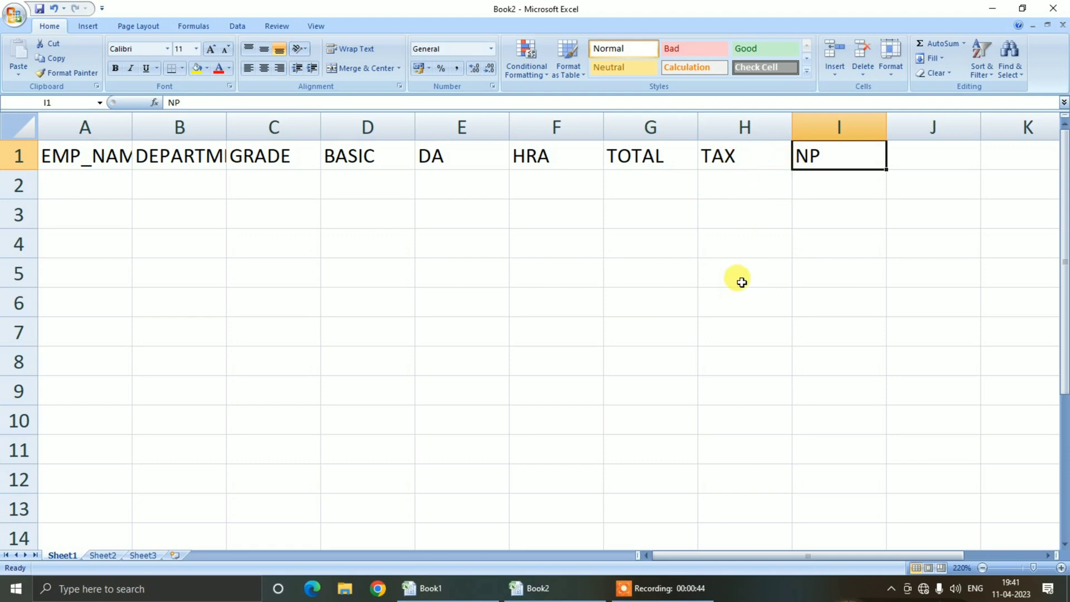
- Insert an entire column before NP and give it the header PF in cell I1
right_click(847, 185)
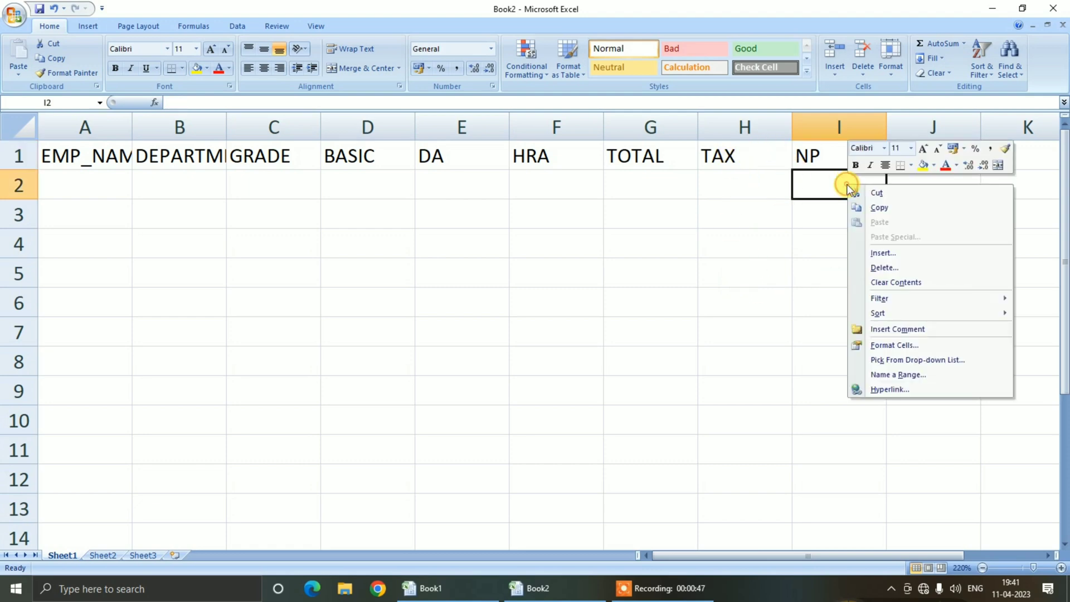
left_click(883, 255)
left_click(850, 252)
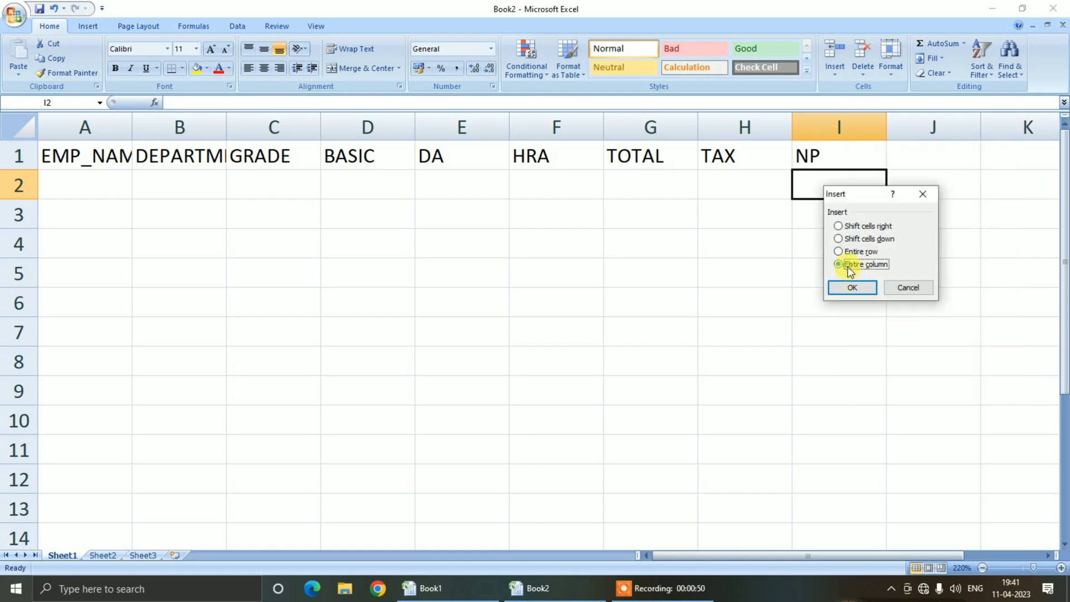
left_click(851, 287)
left_click(806, 157)
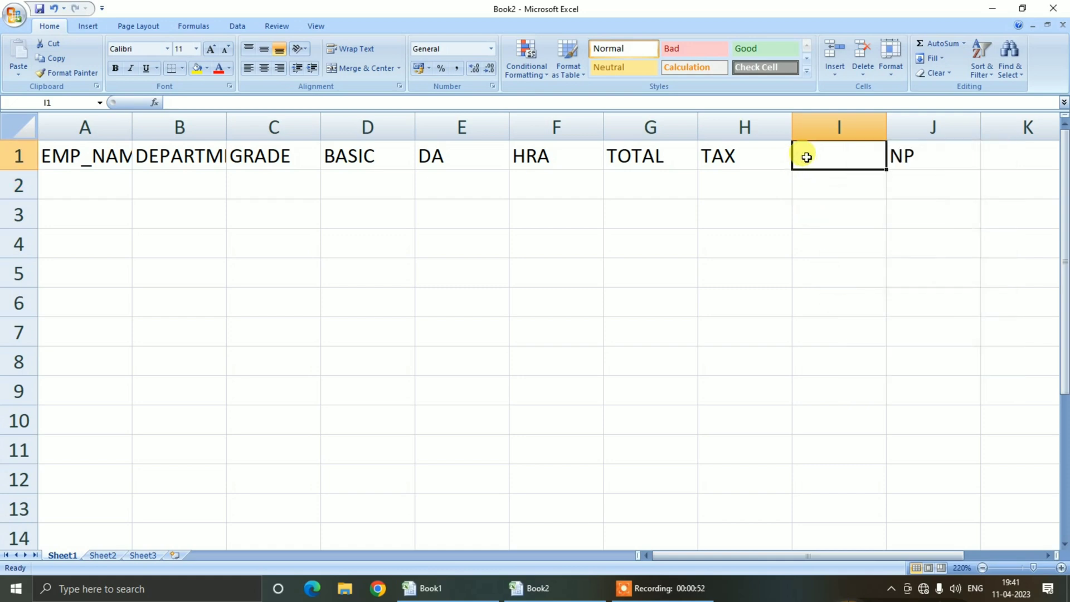
type("PF")
key("Return")
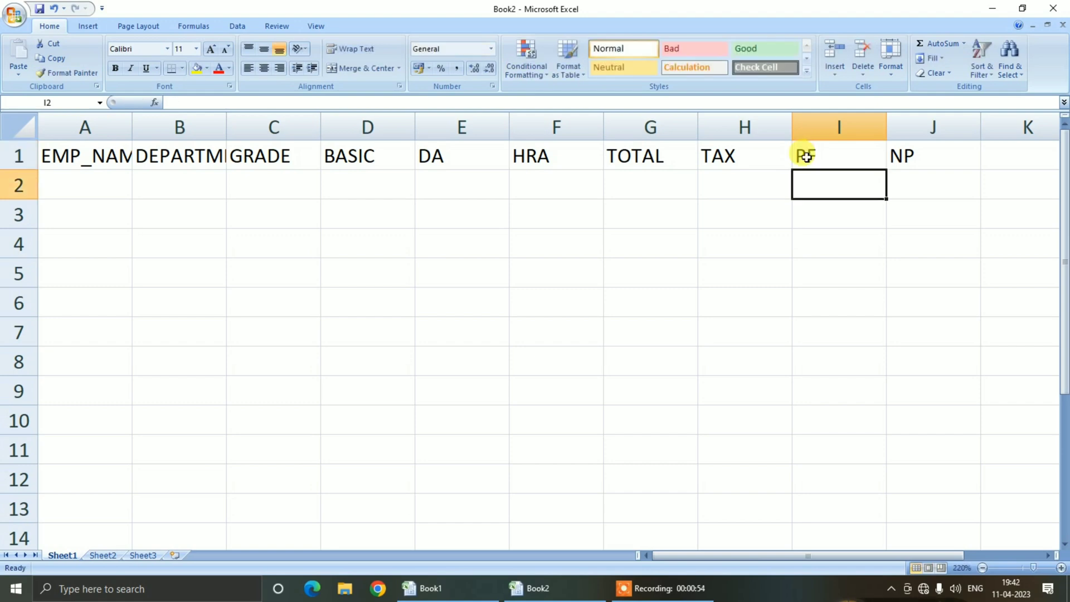
- Autofit the widths of columns A and B to their EMP_NAME and DEPARTMENT headers
double_click(226, 127)
double_click(137, 124)
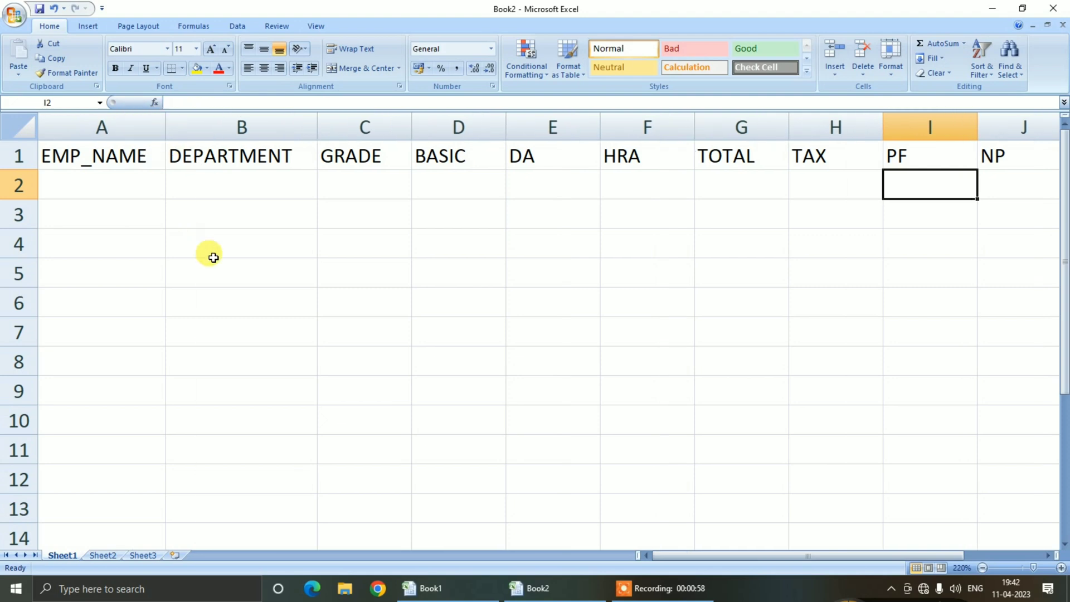
left_click(212, 253)
- Insert two entire rows above the header row
left_click_drag(105, 158, 989, 180)
right_click(886, 180)
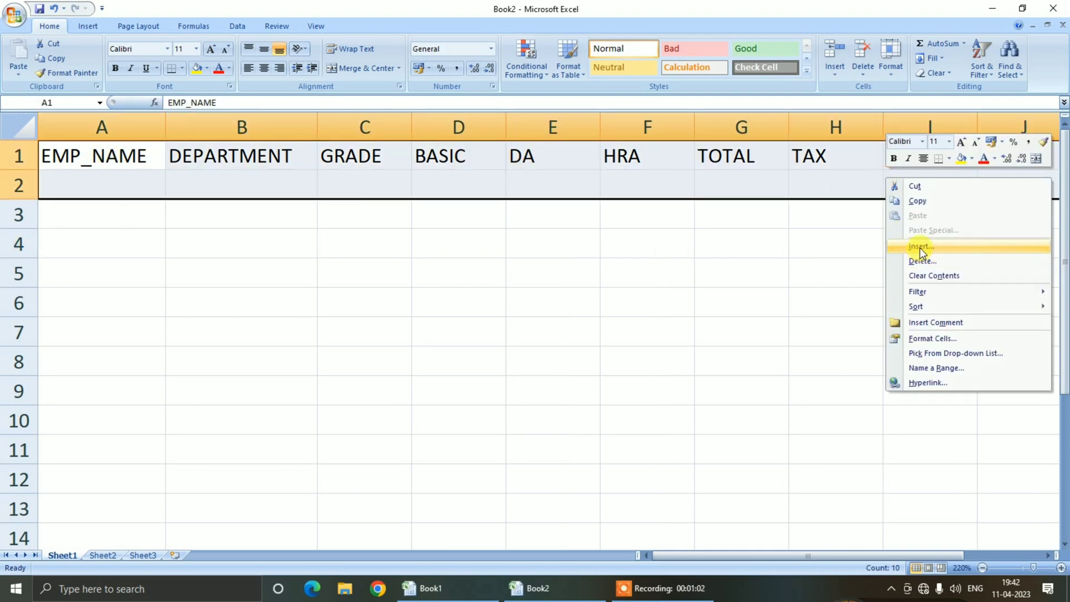
left_click(920, 252)
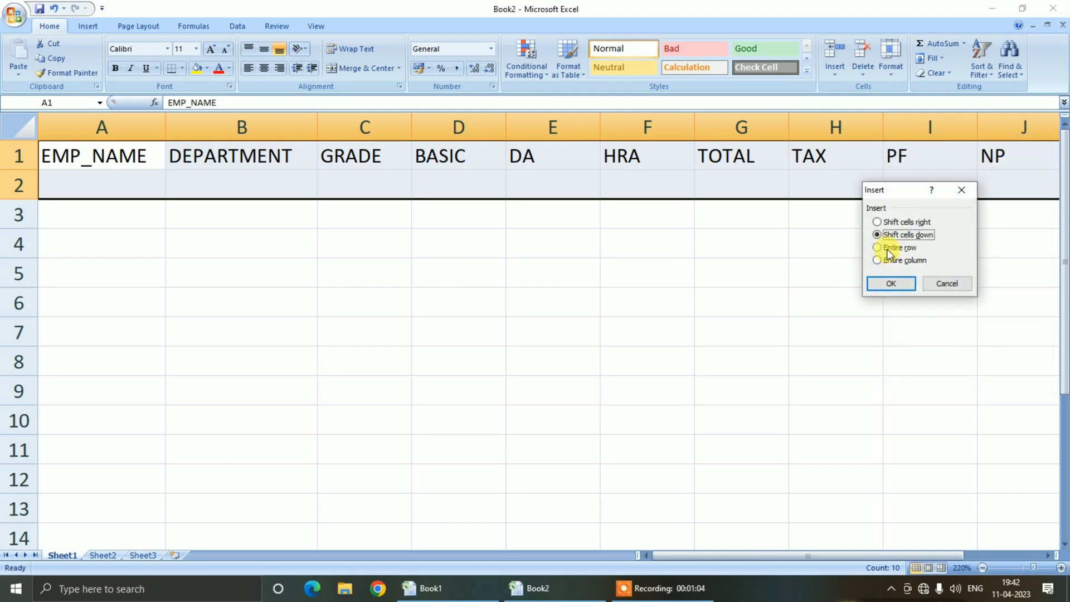
left_click(892, 248)
left_click(890, 285)
left_click(523, 311)
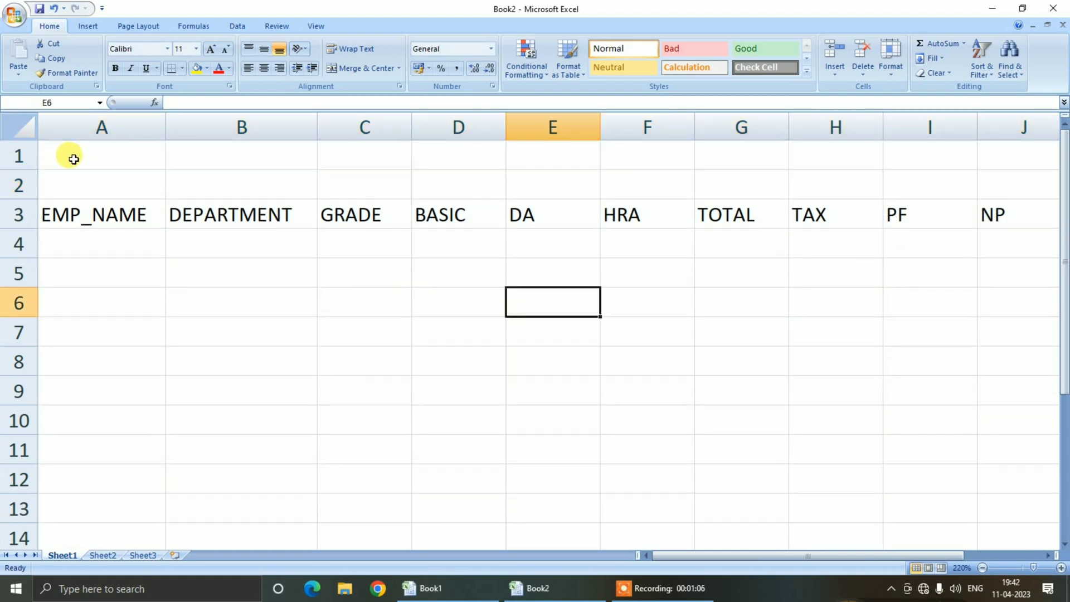
- Merge and center cells A1:C2 with wrapped text and middle vertical alignment
left_click_drag(75, 157, 389, 188)
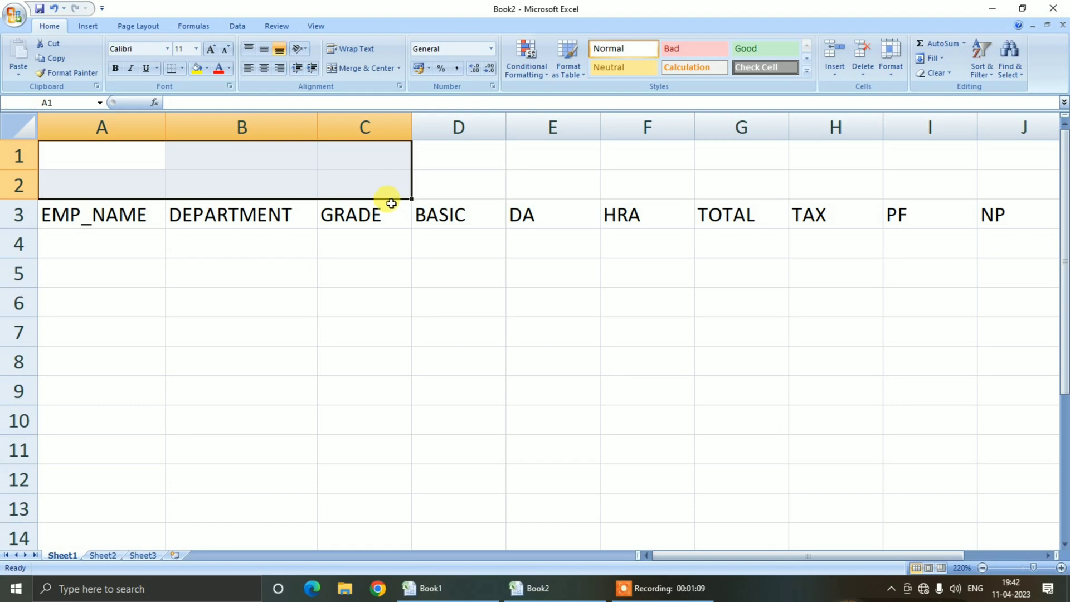
left_click(374, 71)
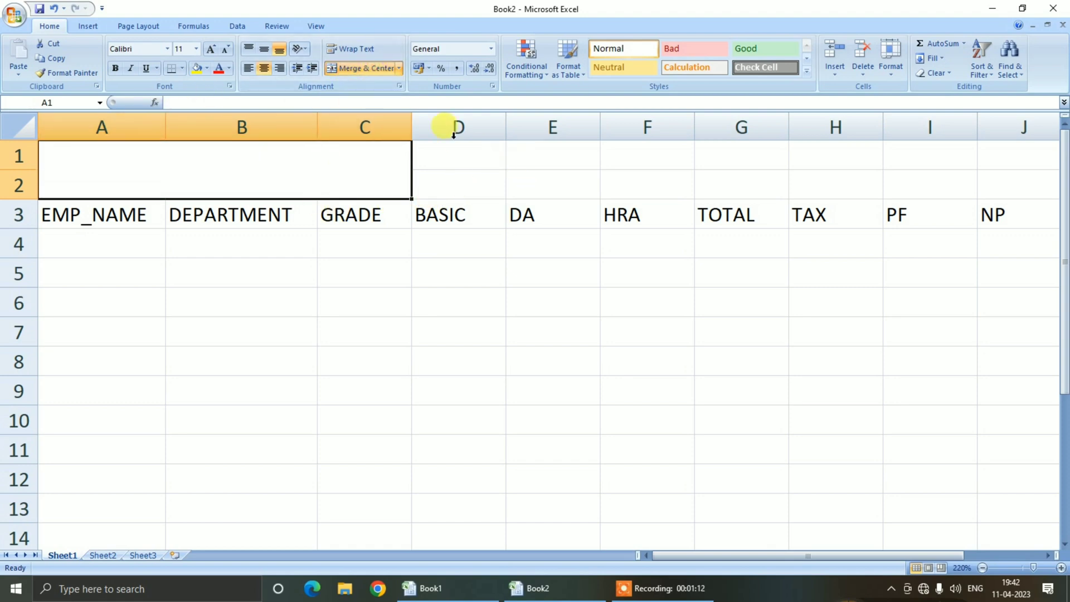
left_click(346, 51)
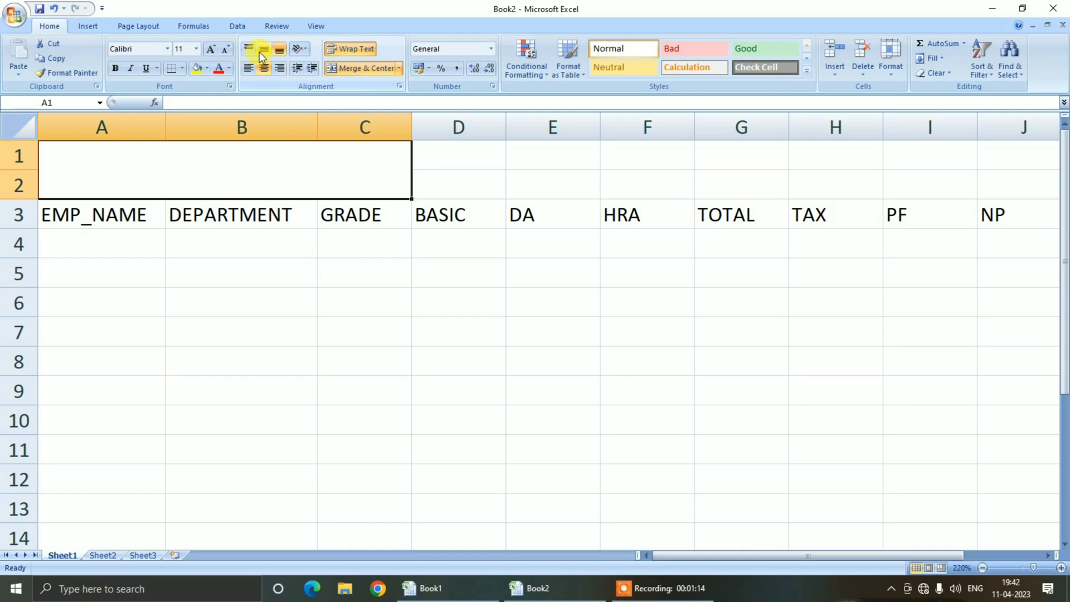
left_click(265, 54)
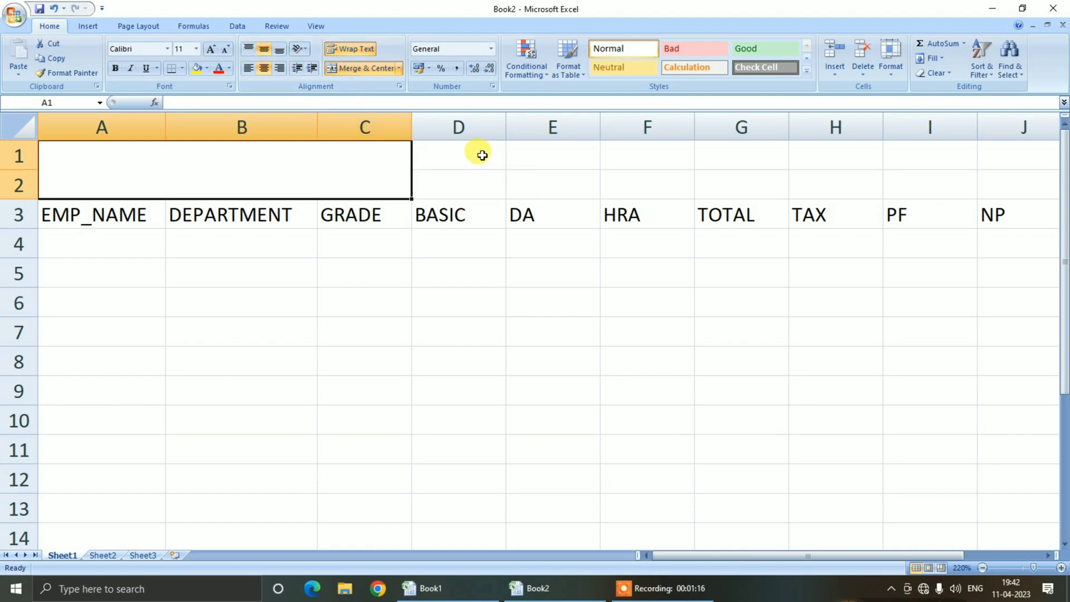
- Merge and center cells D1:F2 above BASIC, DA and HRA, with wrapped text and middle vertical alignment
left_click_drag(482, 155, 691, 197)
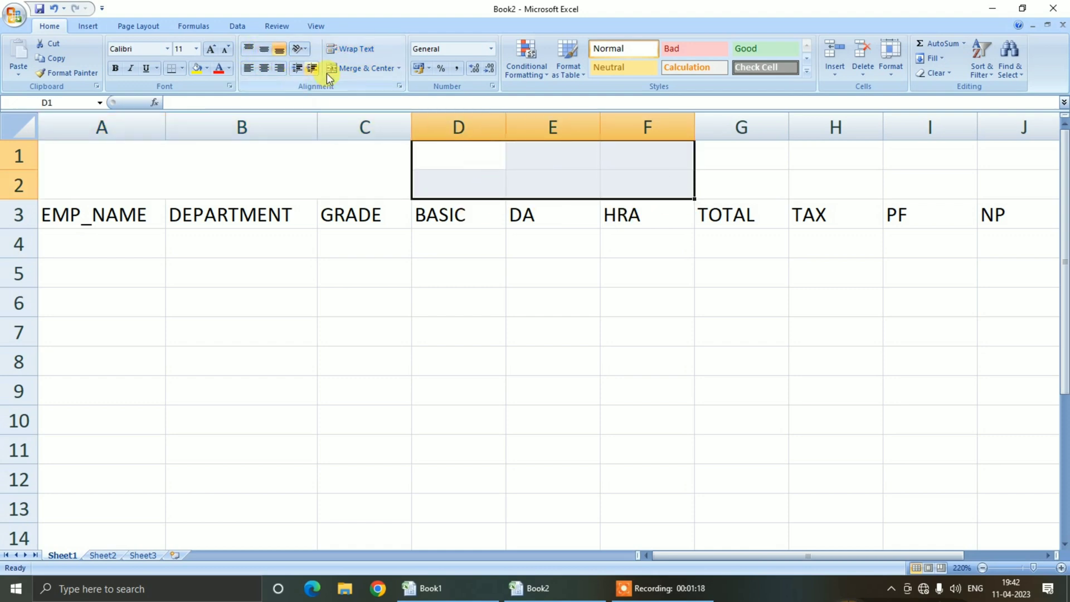
left_click(354, 70)
left_click(354, 50)
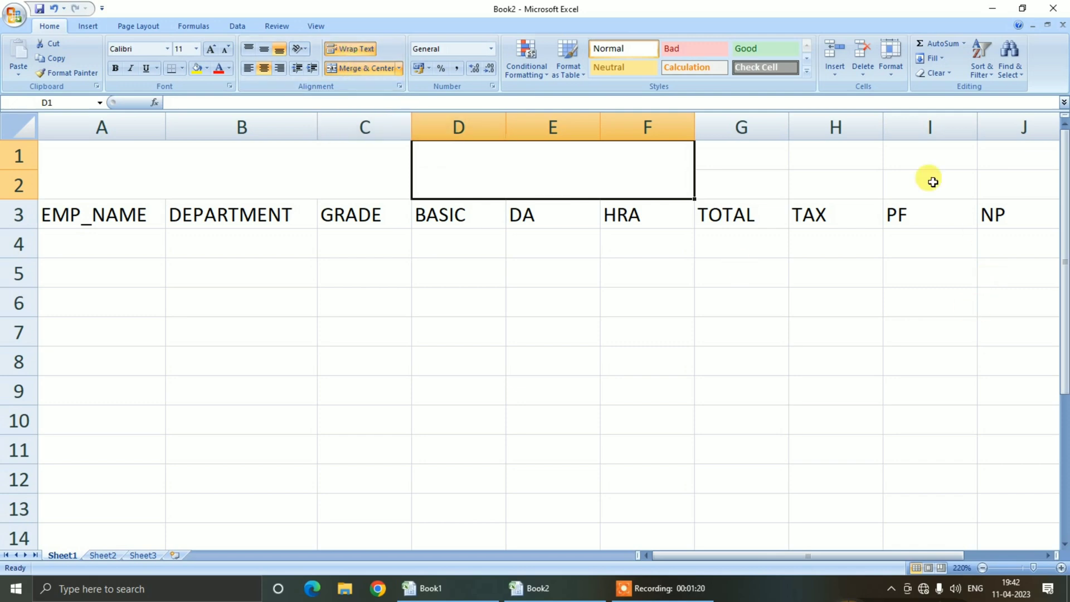
left_click(249, 48)
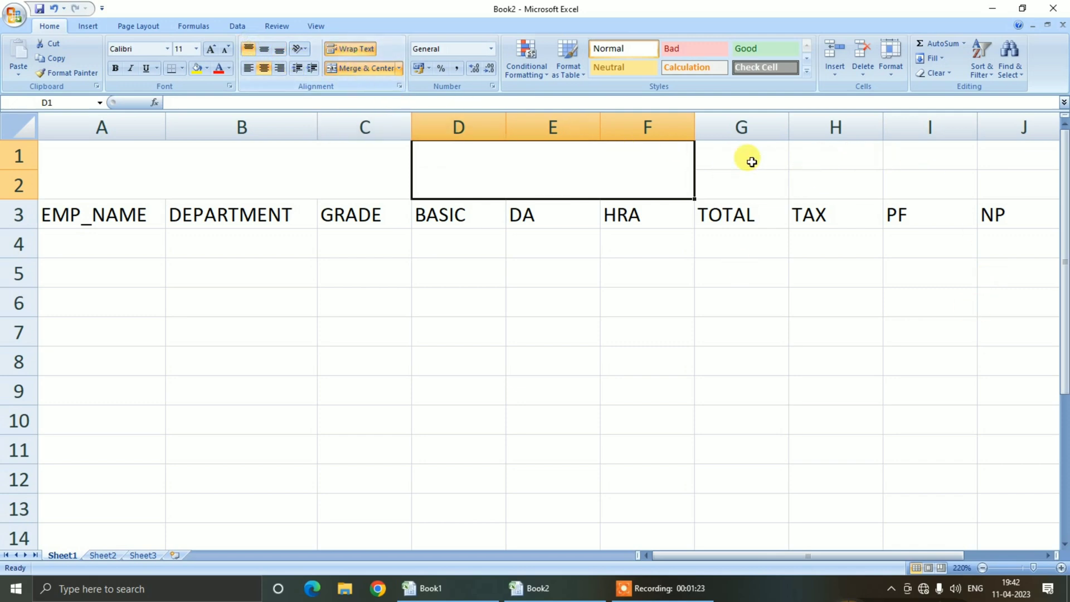
left_click(267, 51)
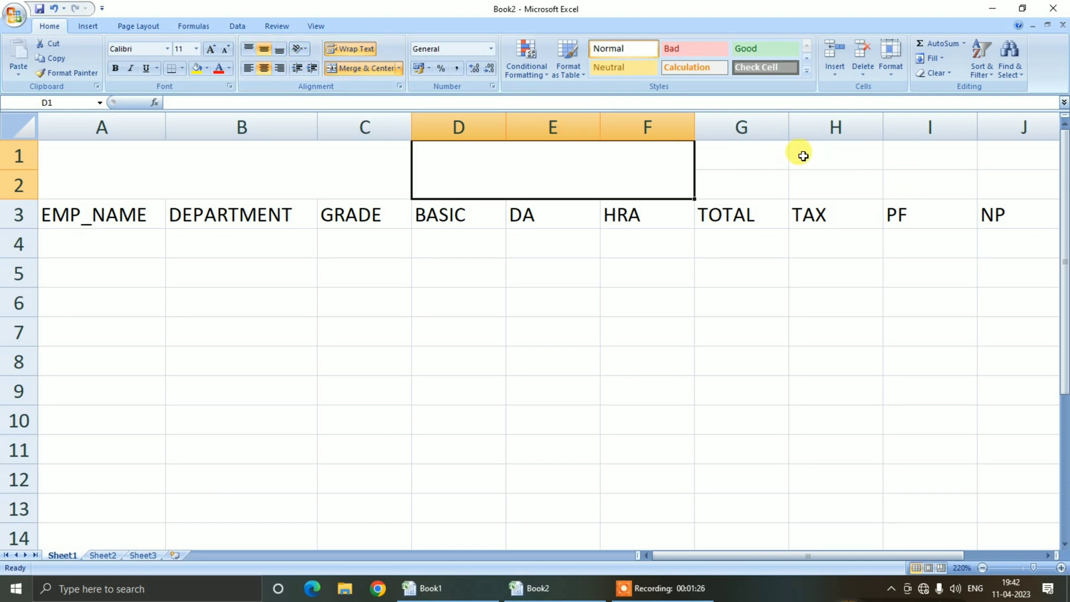
- Merge and center cells H1:I2 above TAX and PF, with wrapped text and middle vertical alignment
left_click_drag(803, 156, 948, 184)
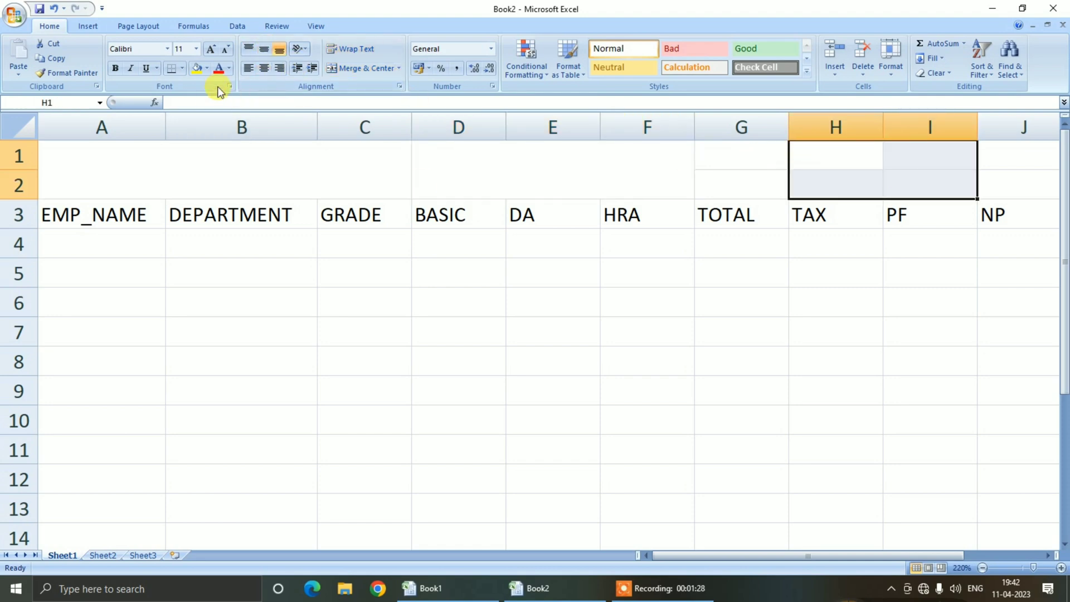
left_click(353, 68)
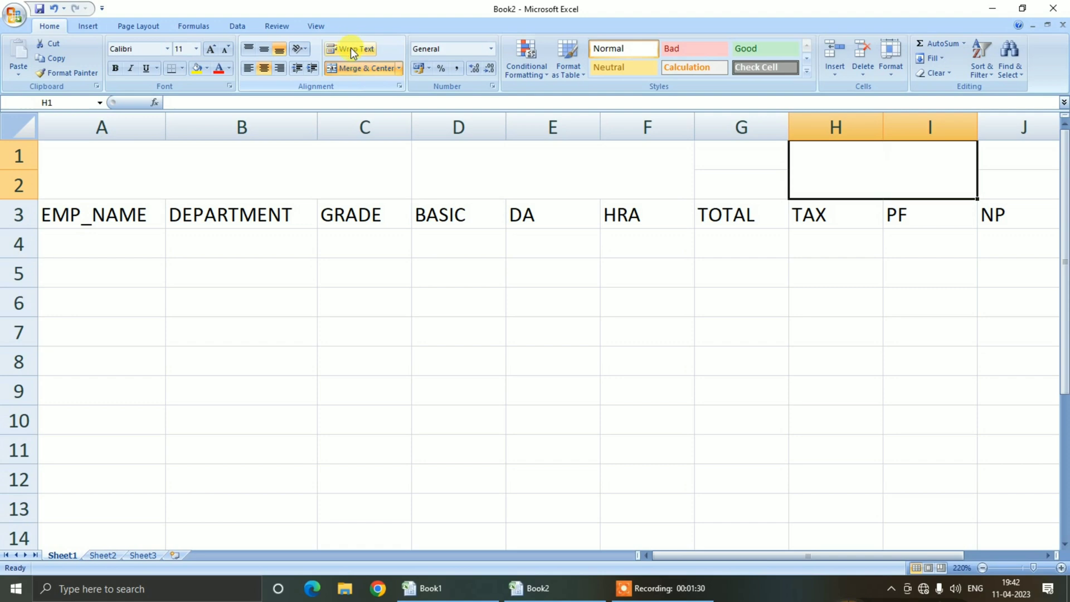
left_click(350, 48)
left_click(264, 51)
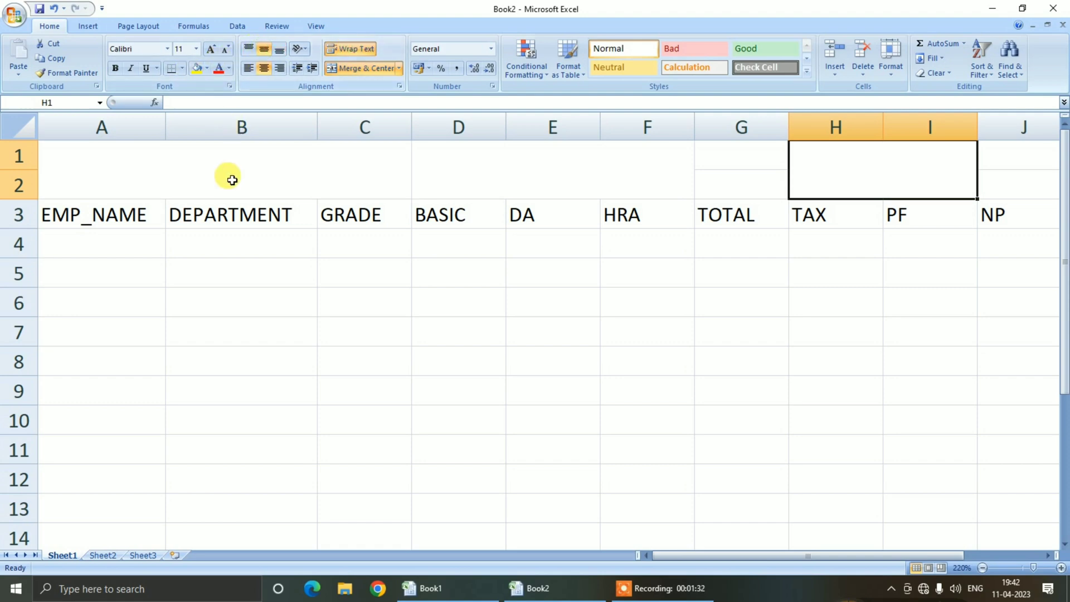
- Enter the group heading EMPLOYEE'S DETAILS in the merged cell A1:C2
left_click(234, 177)
type("EMP")
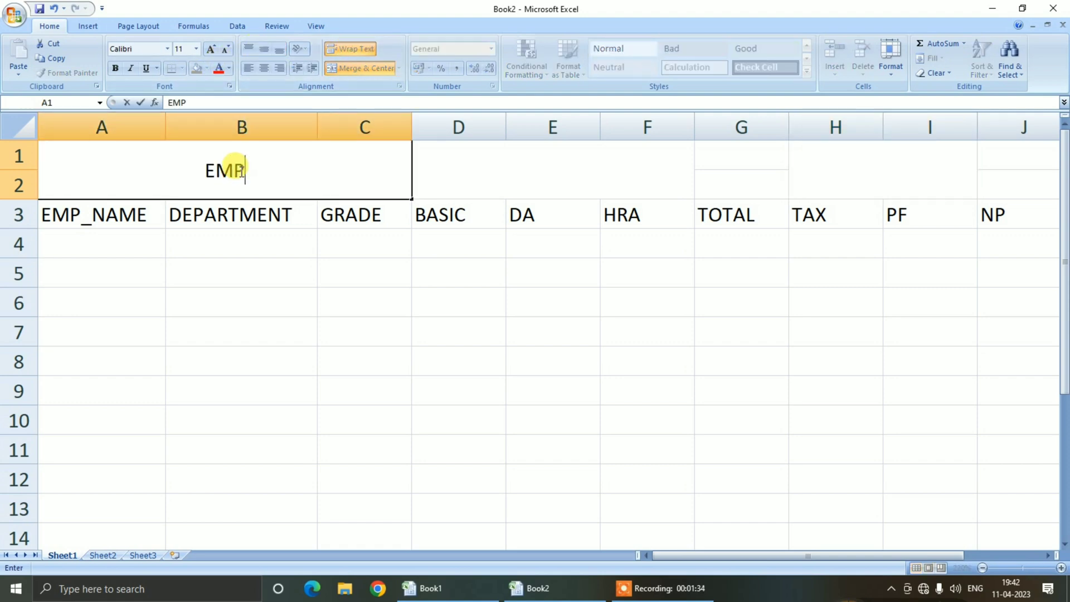
type("LOYU")
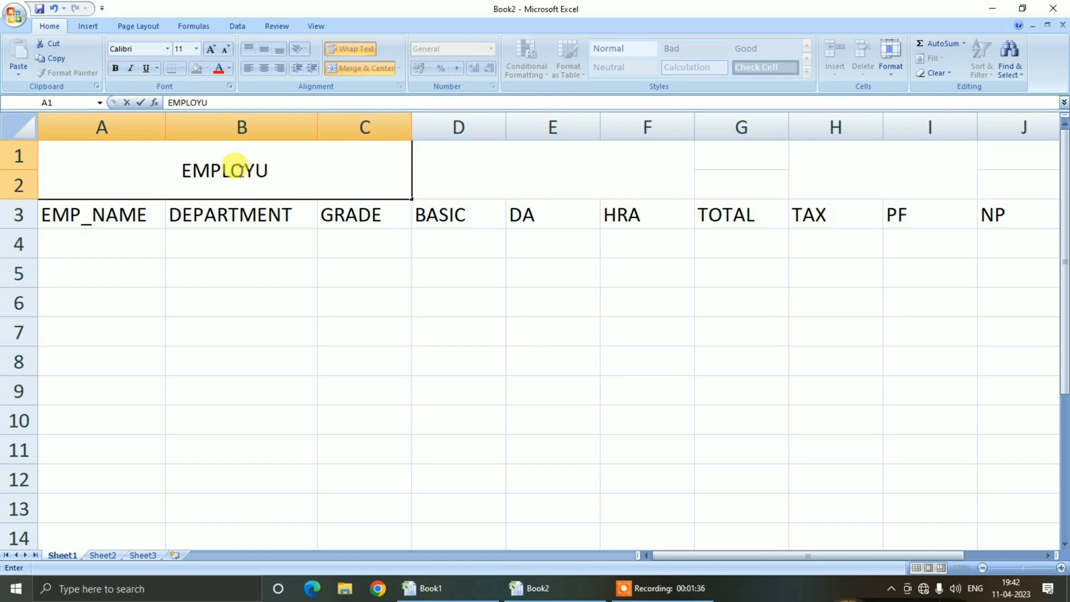
key("BackSpace")
key("BackSpace")
type("YES")
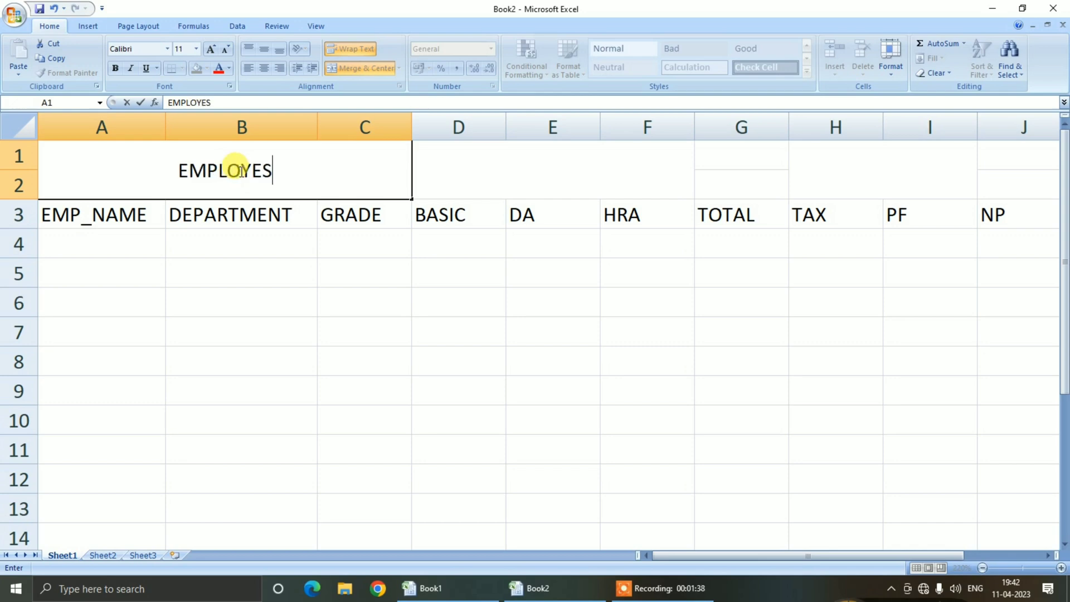
key("BackSpace")
type("E")
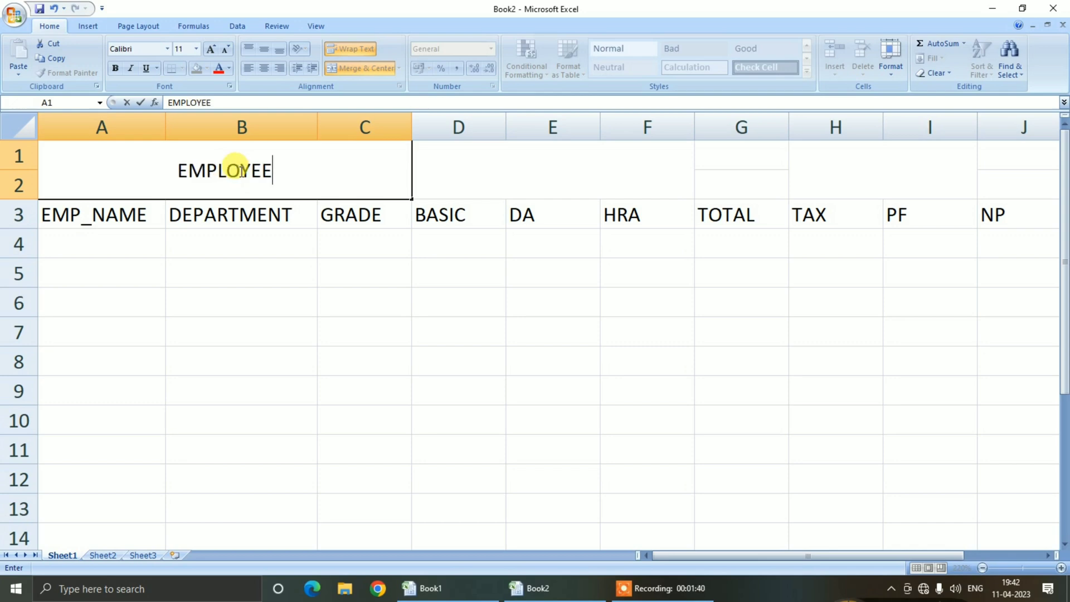
type("'S DETAILS")
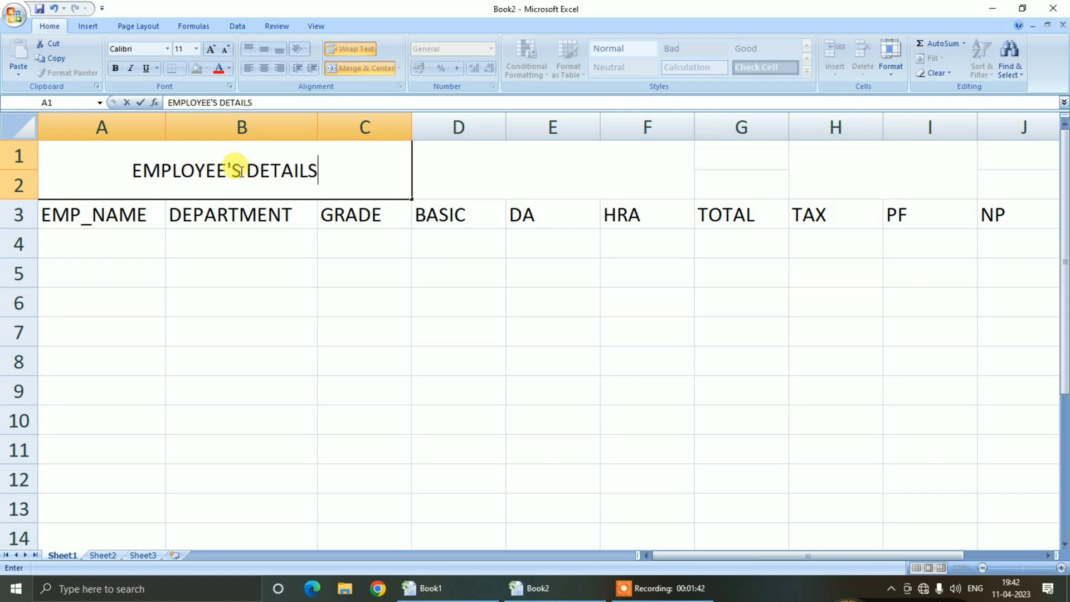
- Enter the group heading EARNING in the merged cell D1:F2 above BASIC, DA and HRA
key("Right")
key("Right")
key("Left")
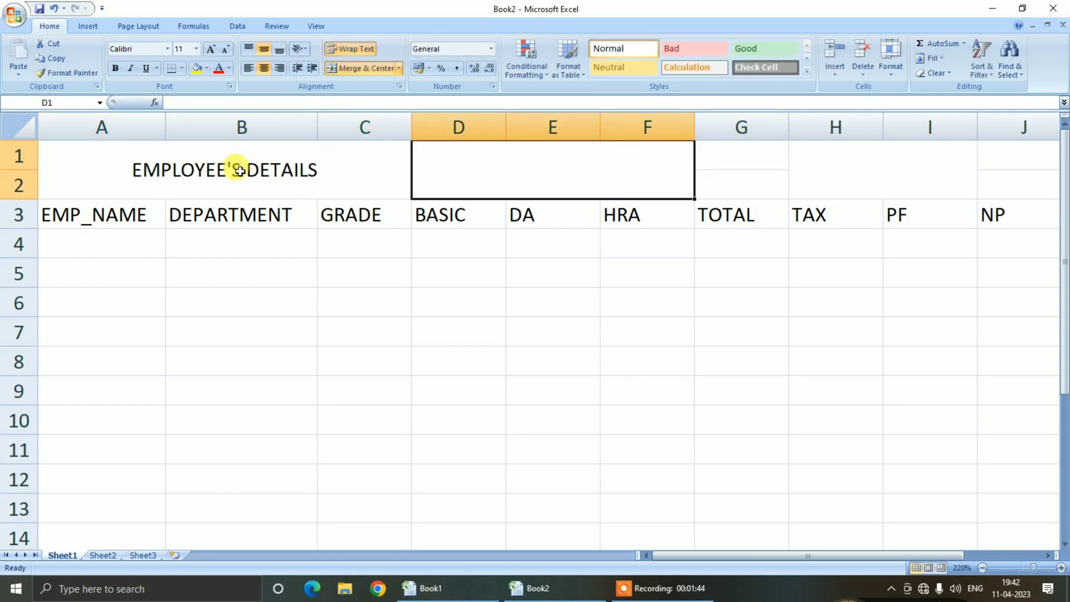
type("EAR")
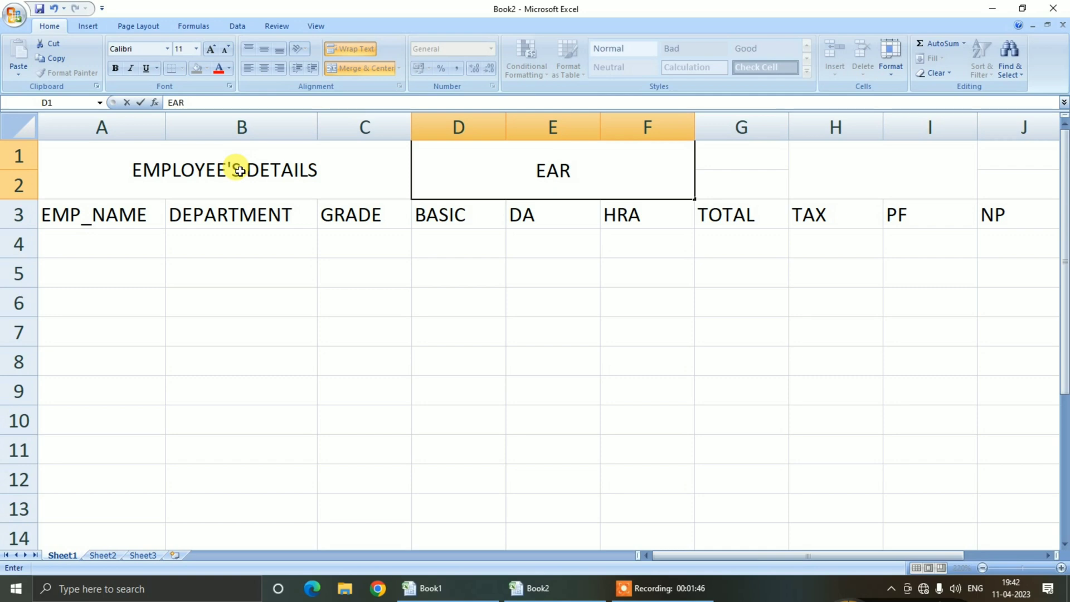
type("RNI")
key("BackSpace")
key("BackSpace")
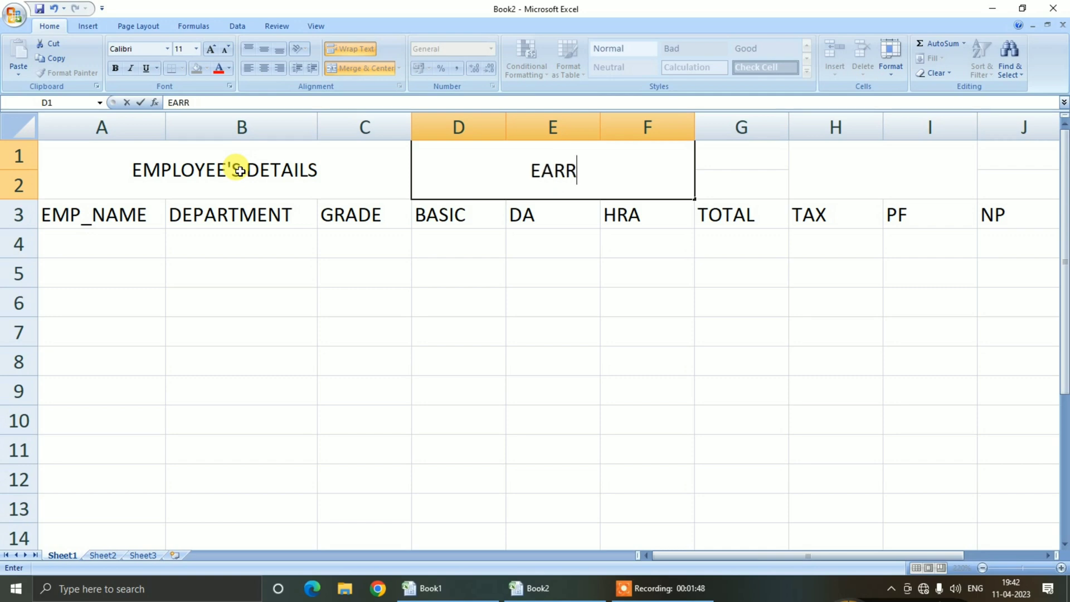
key("BackSpace")
type("NING")
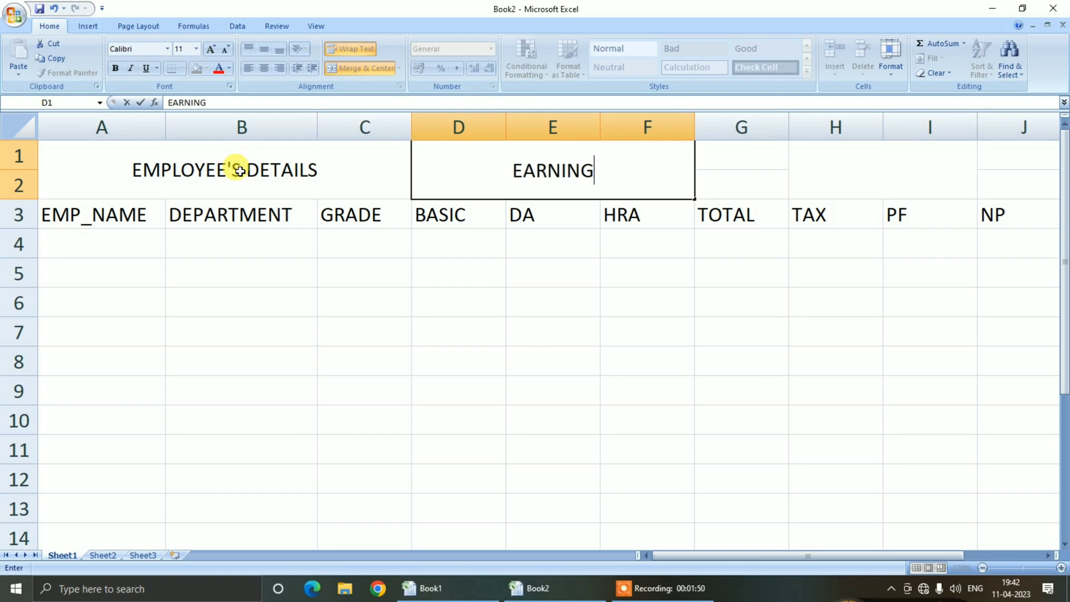
- Enter the group heading DEDUCTION in the merged cell H1:I2 above TAX and PF
key("Tab")
key("Tab")
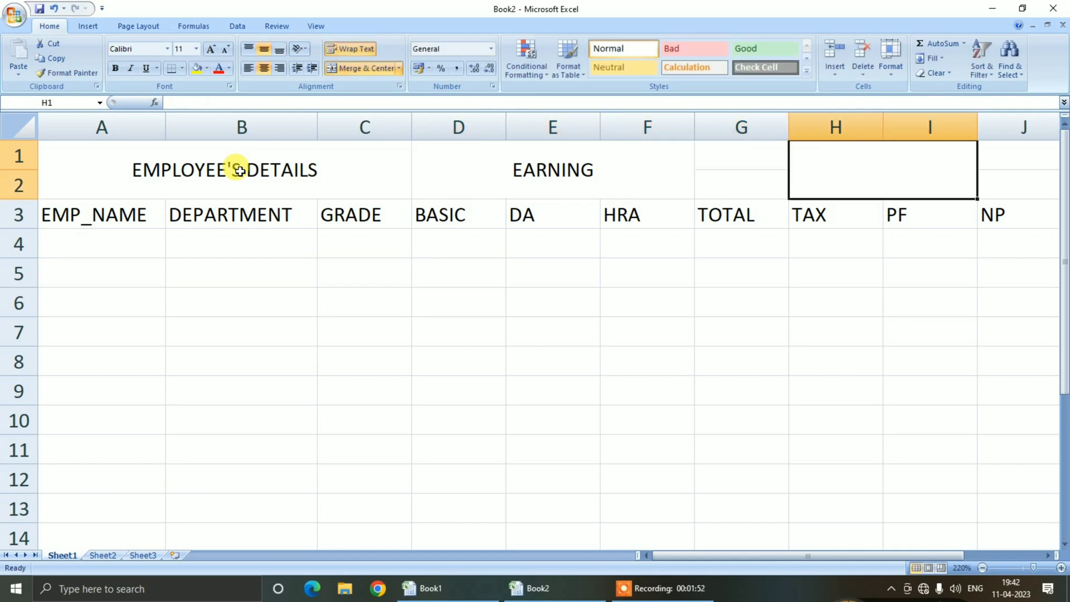
type("DEDUCTION")
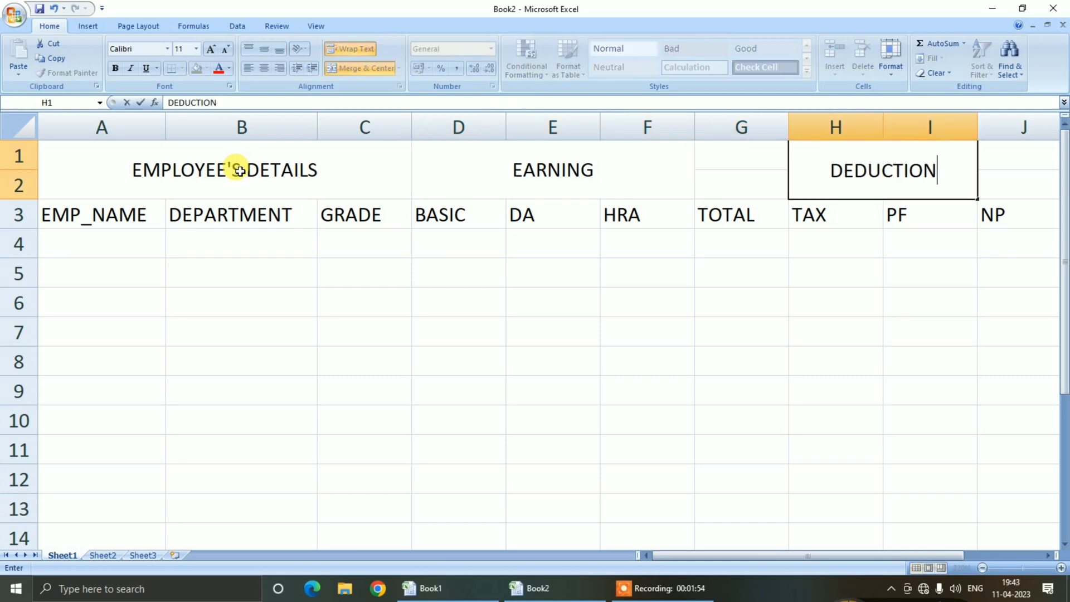
left_click(370, 348)
- Fill the EMPLOYEE'S DETAILS heading with yellow and make its text bold
left_click(262, 179)
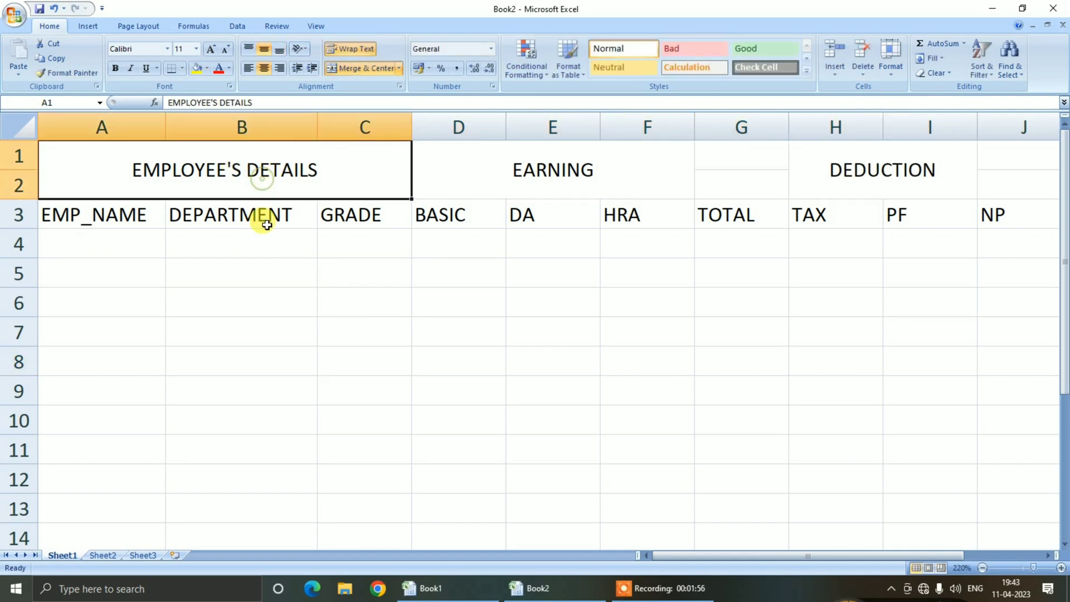
left_click(196, 68)
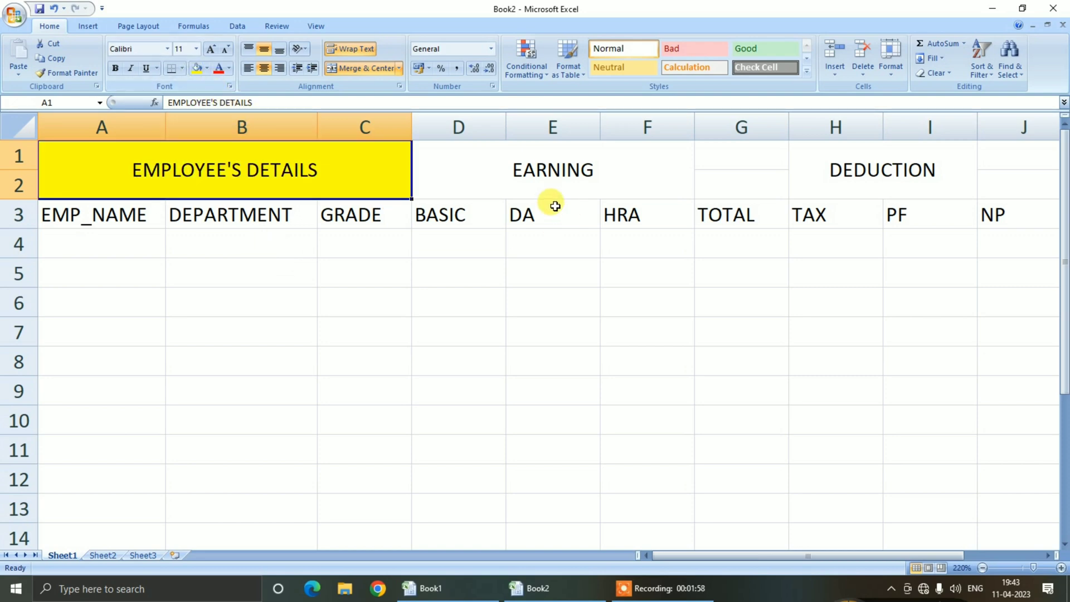
left_click(111, 70)
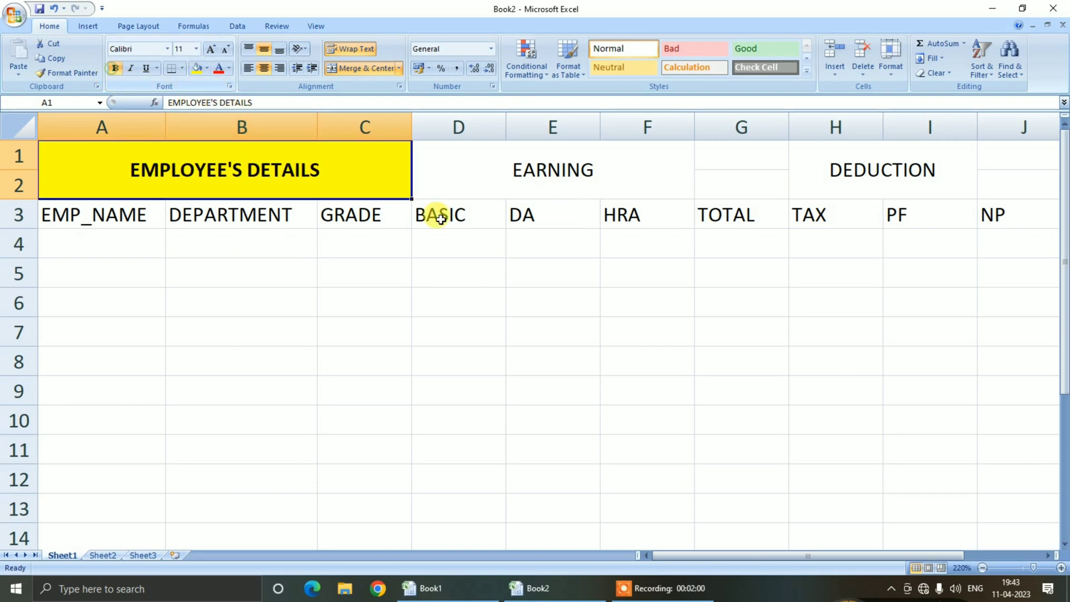
- Fill the EARNING heading with light olive green and the DEDUCTION heading with dark red
left_click(554, 167)
left_click(207, 68)
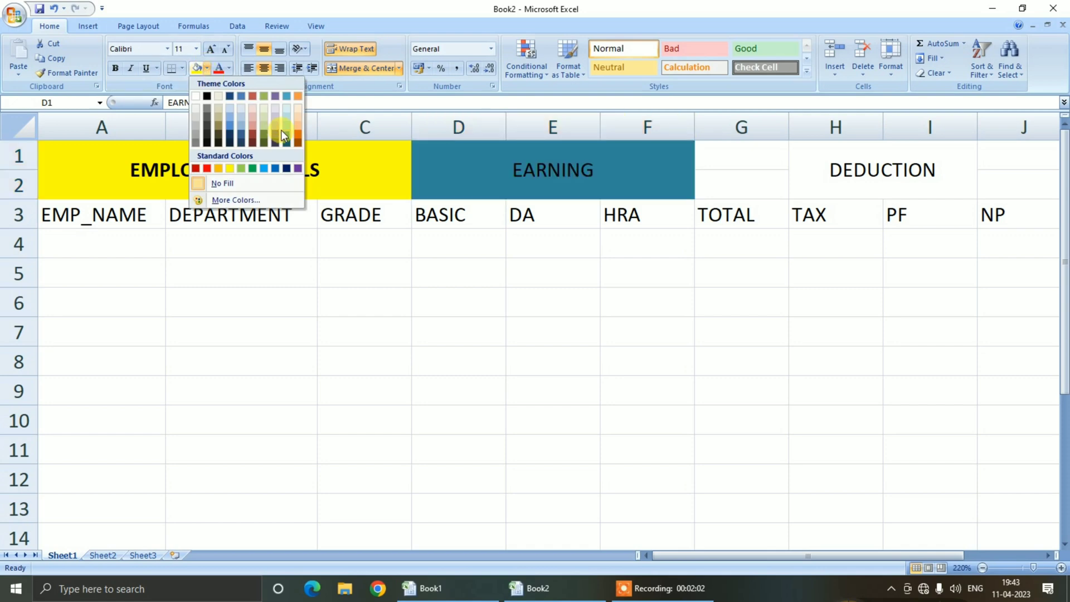
left_click(262, 124)
left_click(797, 144)
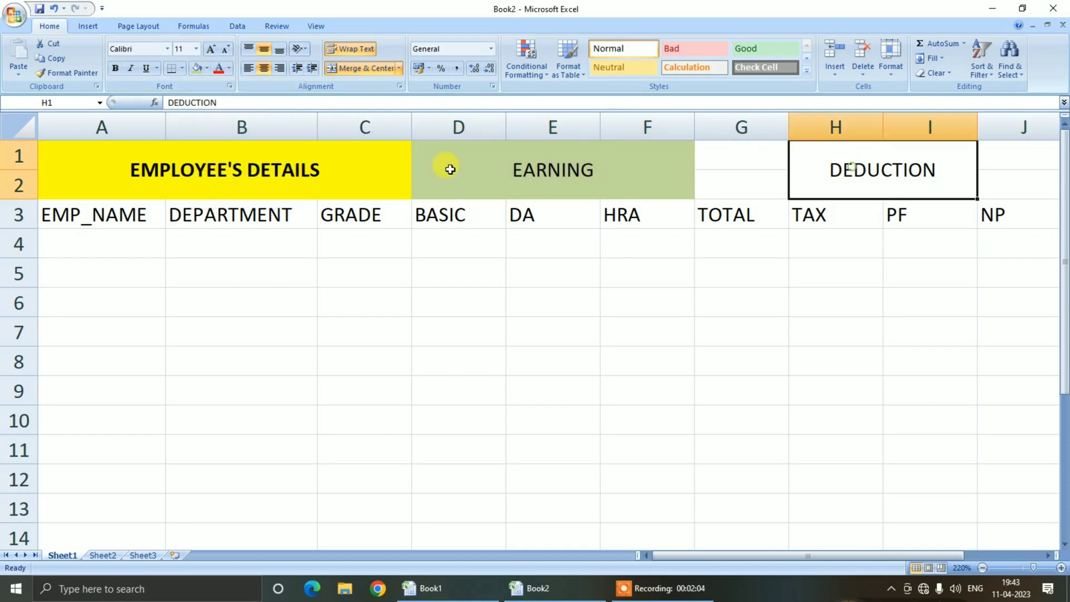
left_click(206, 69)
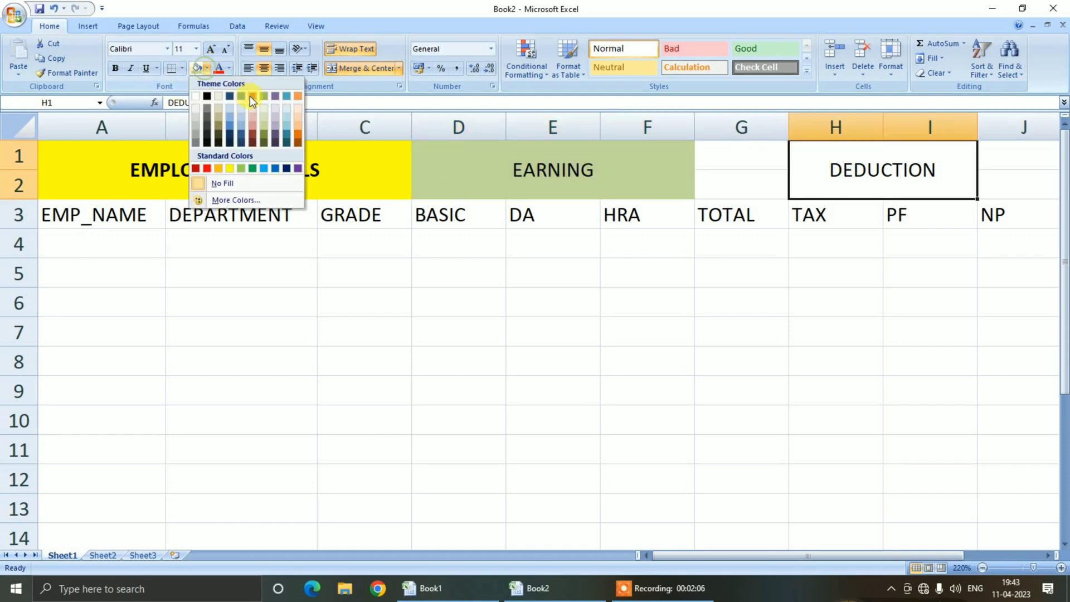
left_click(277, 161)
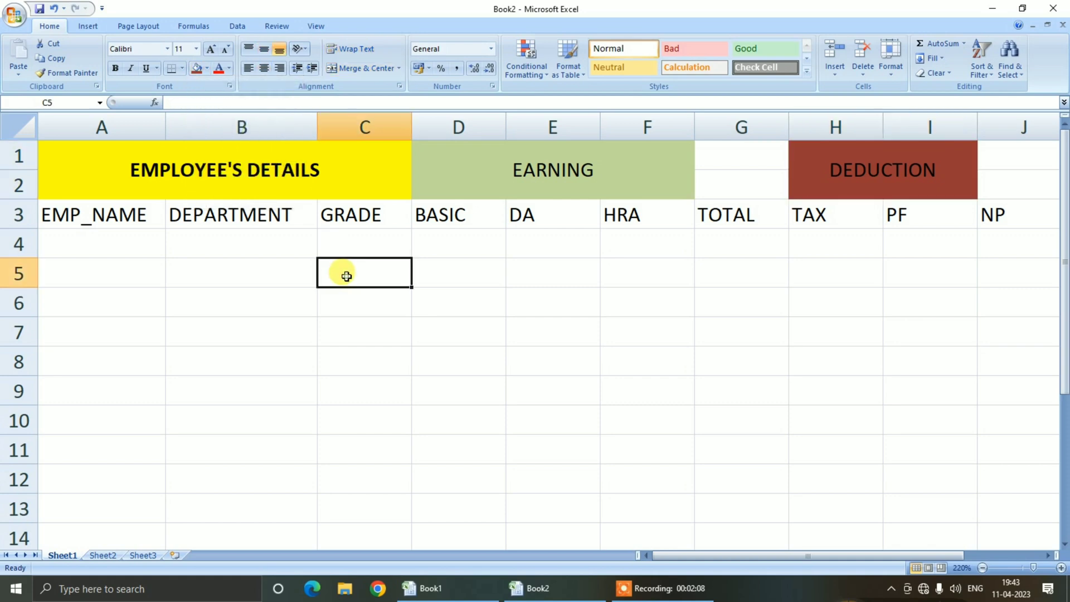
- Apply all borders to the table range A3:J8
left_click_drag(100, 212, 989, 211)
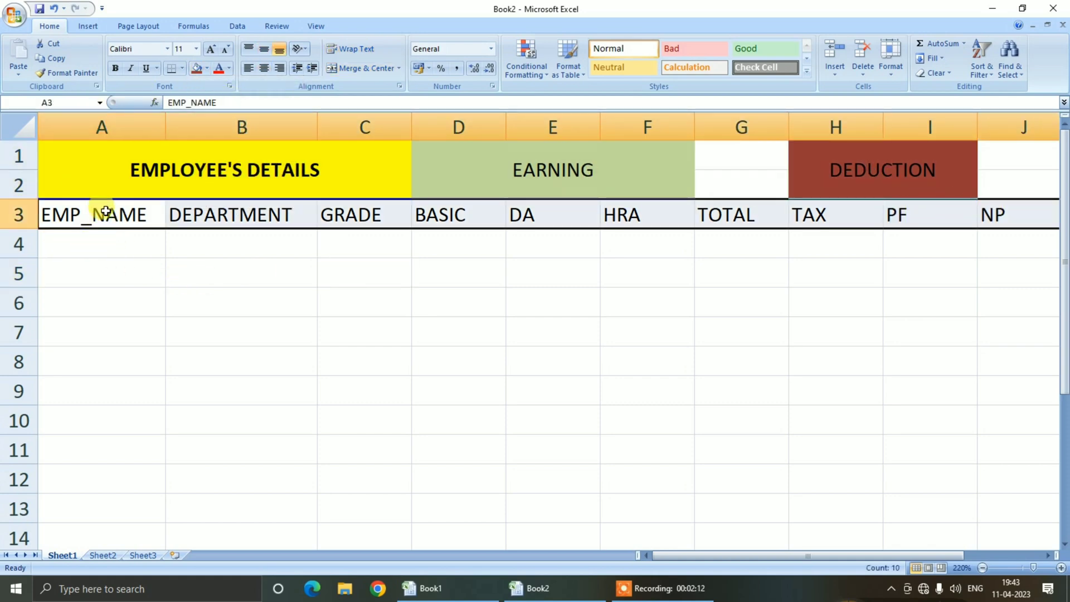
left_click_drag(102, 210, 986, 350)
left_click(181, 68)
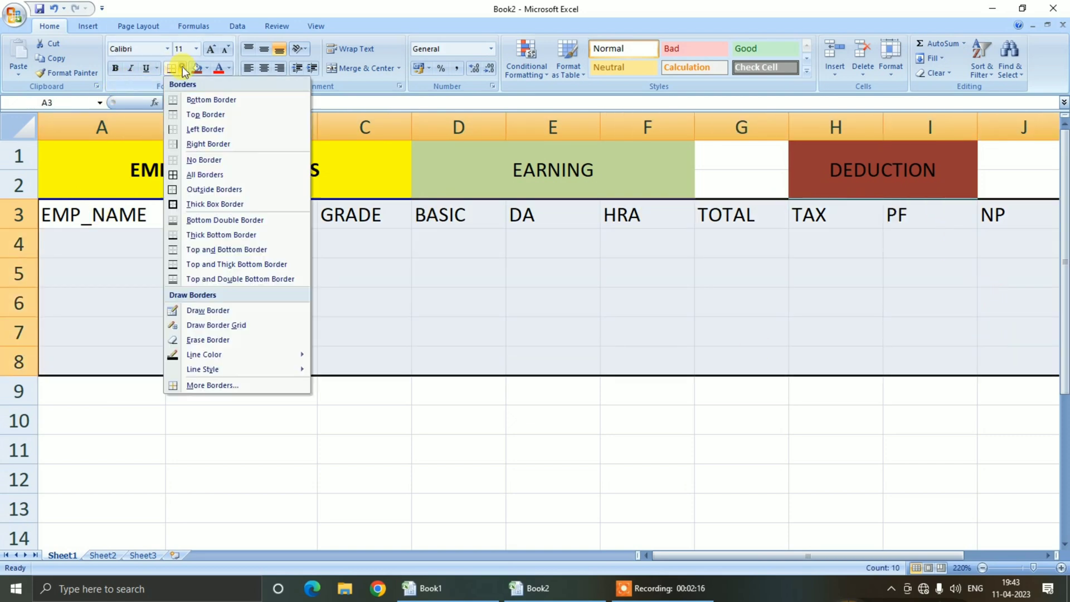
left_click(184, 173)
- Fill the column header row A3:J3 with the darkest orange theme color
left_click_drag(166, 217, 1044, 213)
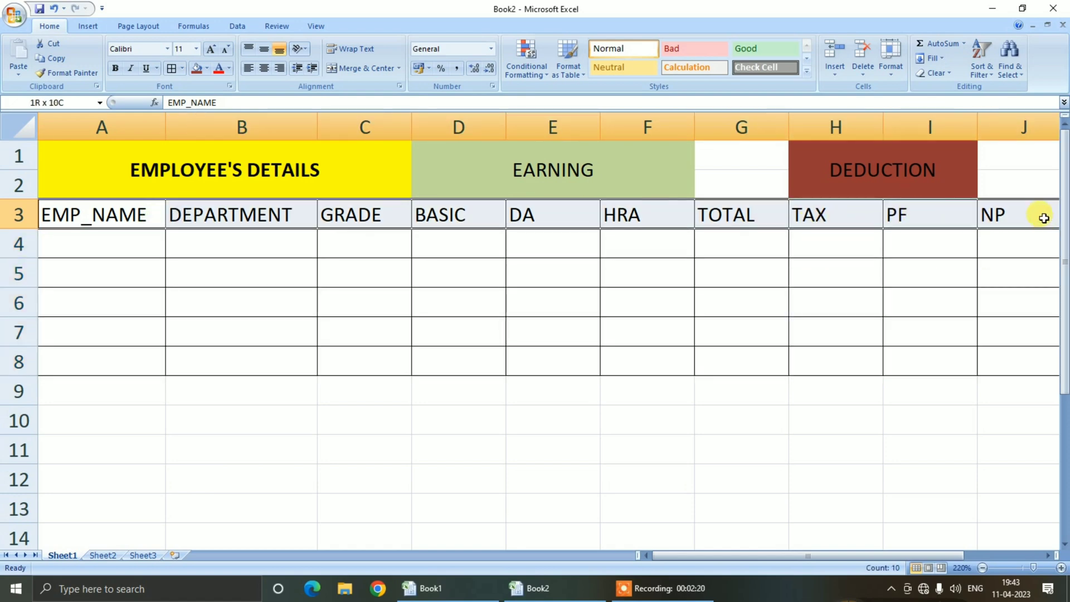
left_click(207, 68)
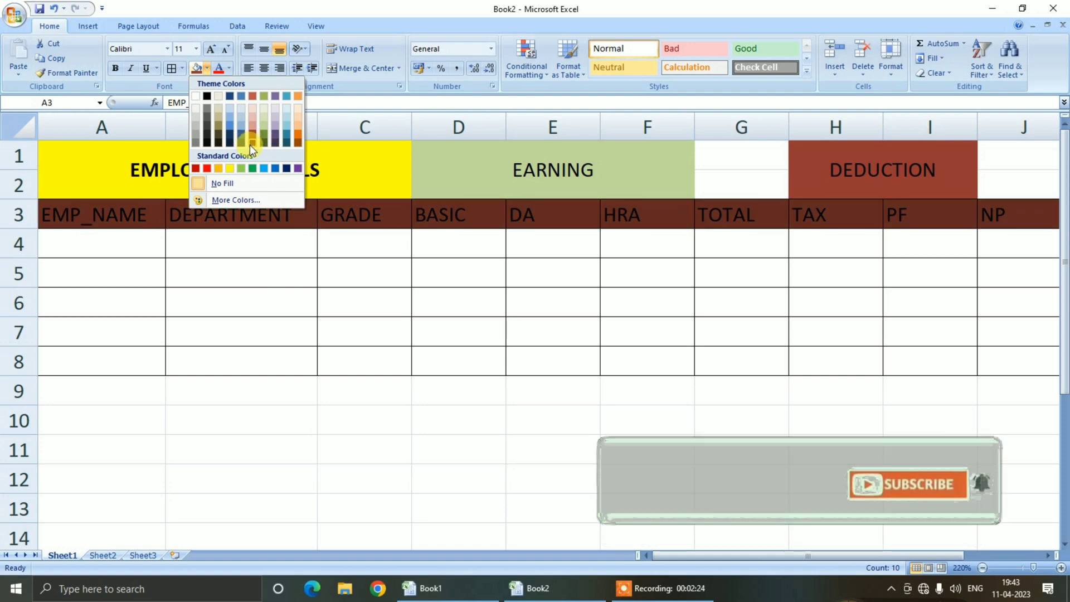
left_click(296, 142)
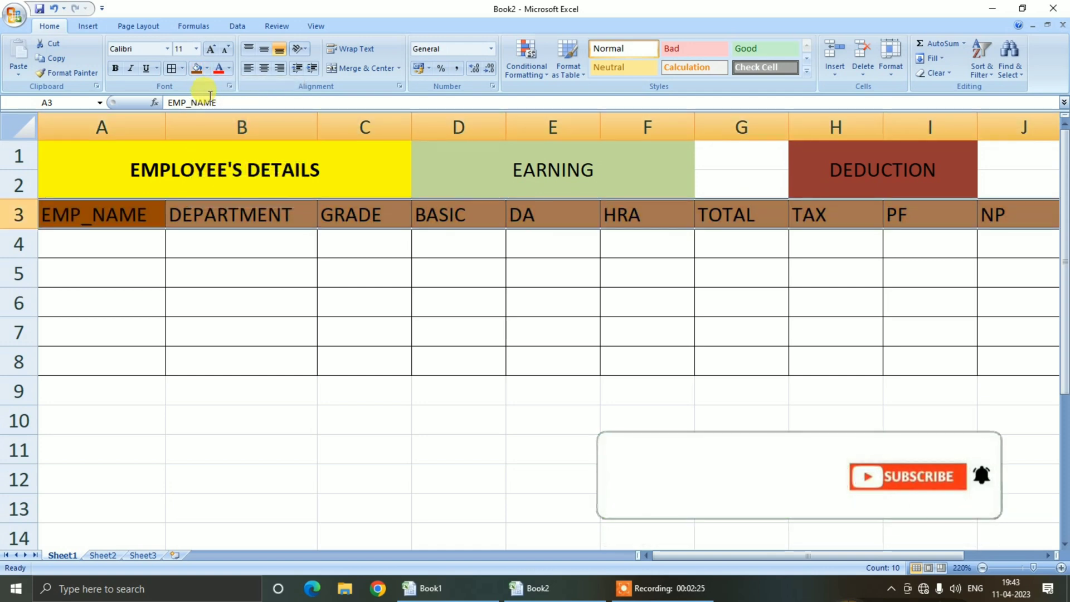
- Make the column header text in A3:J3 bold and white
left_click(229, 69)
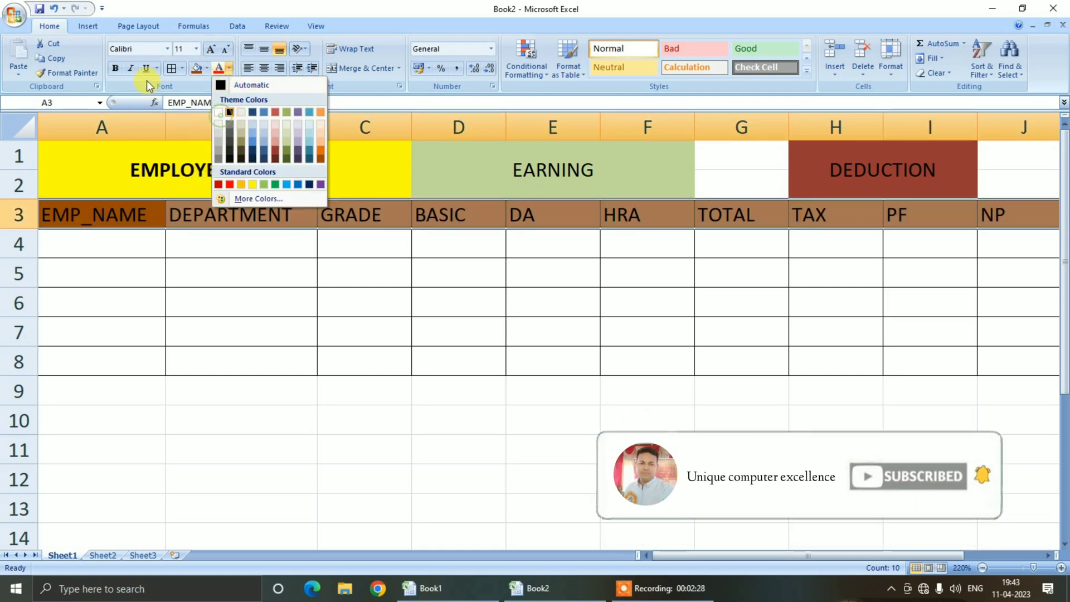
left_click(113, 70)
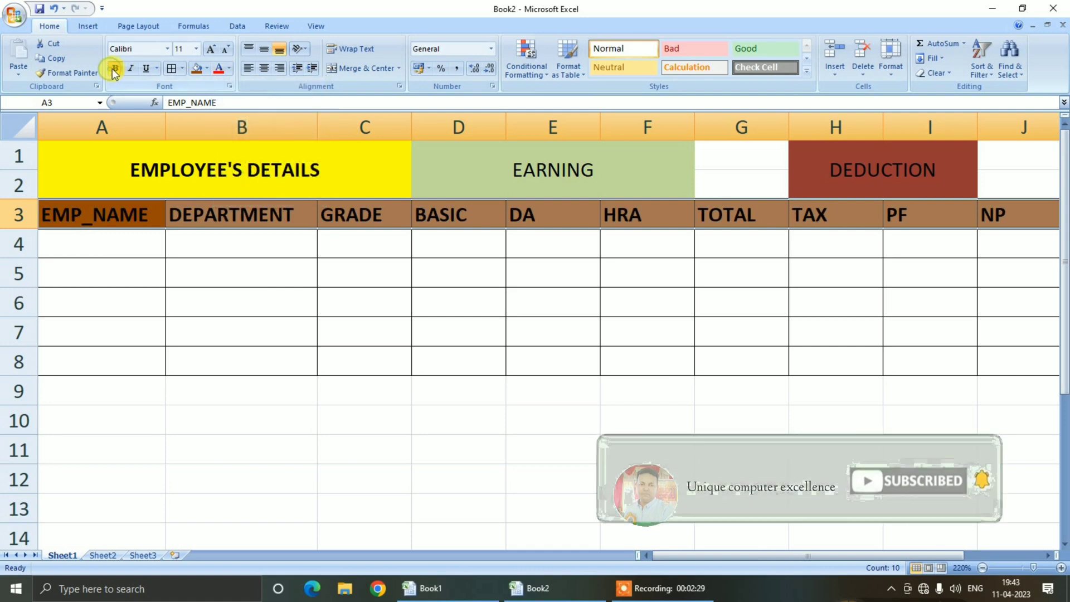
left_click(232, 72)
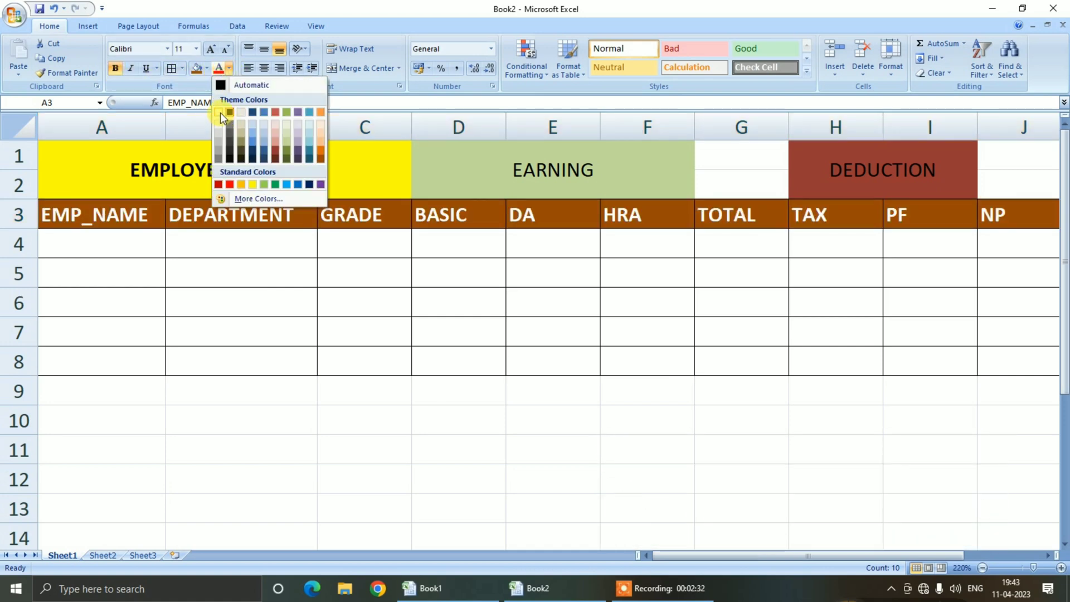
left_click(219, 113)
- Enter XX, SS, DD, FF, GG and AA down the EMP_NAME column in A4:A9
left_click(148, 234)
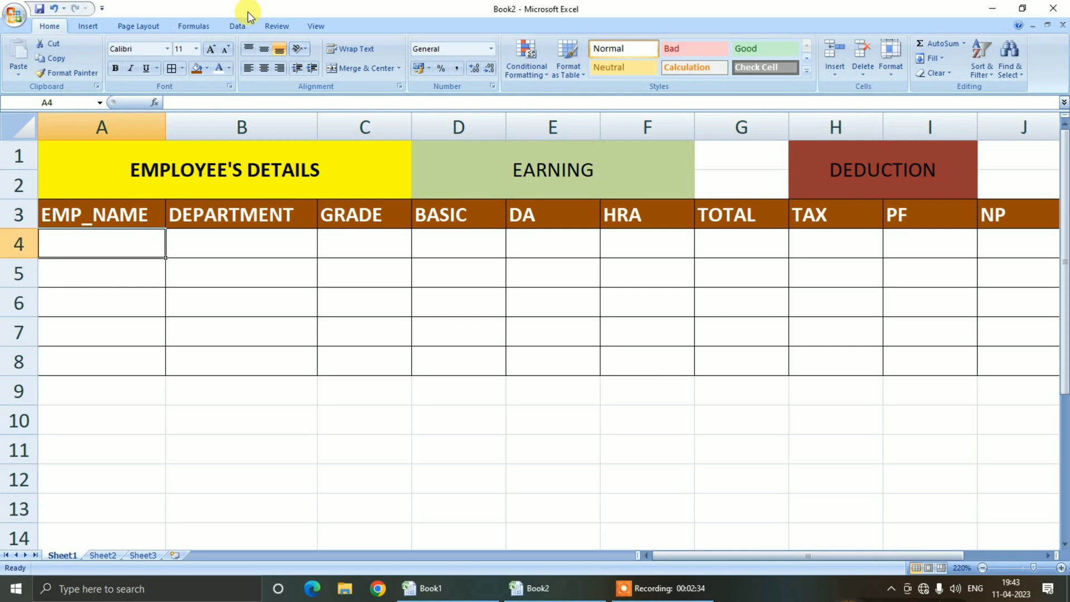
type("XX SS DD FF")
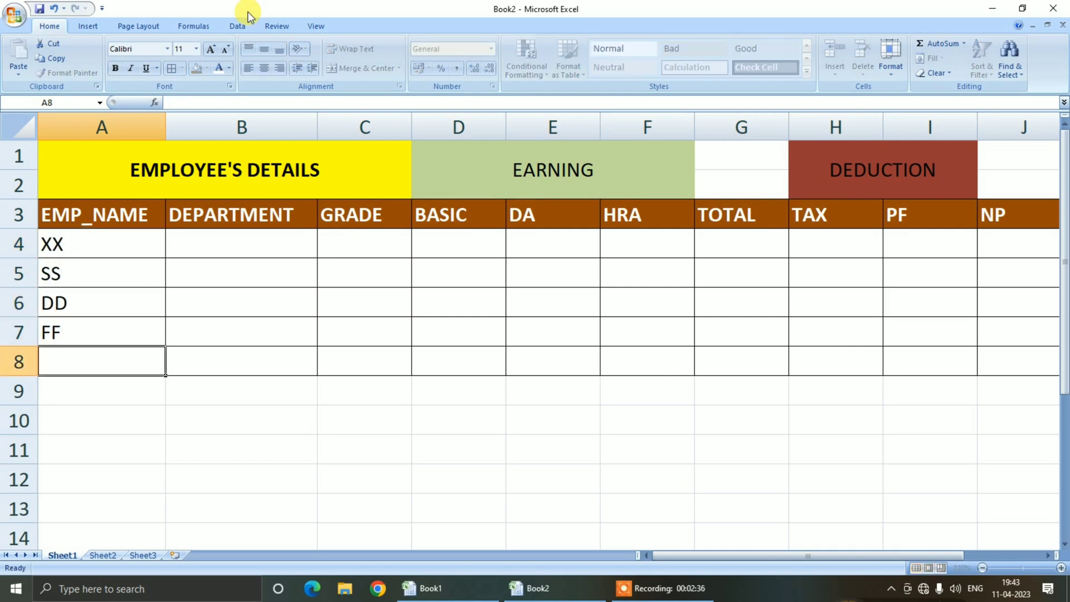
type(" GG AA")
key("Return")
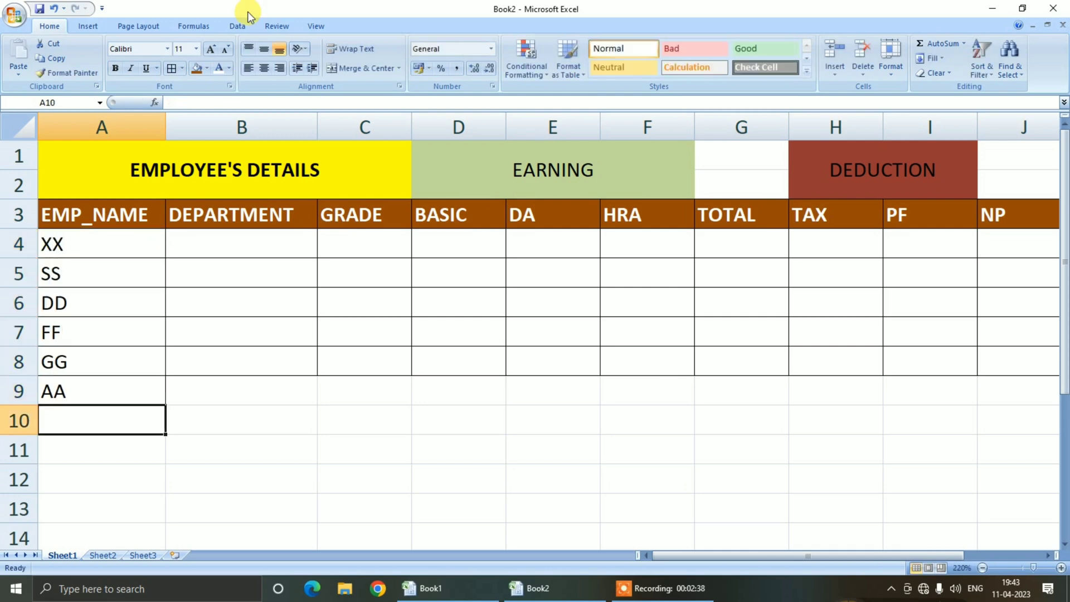
- Enter the departments COMPTUER, ACCOUNTS and FINANCE in cells B4:B6
key("Right")
key("Up")
key("Up")
key("Up")
key("Up")
key("Up")
key("Up")
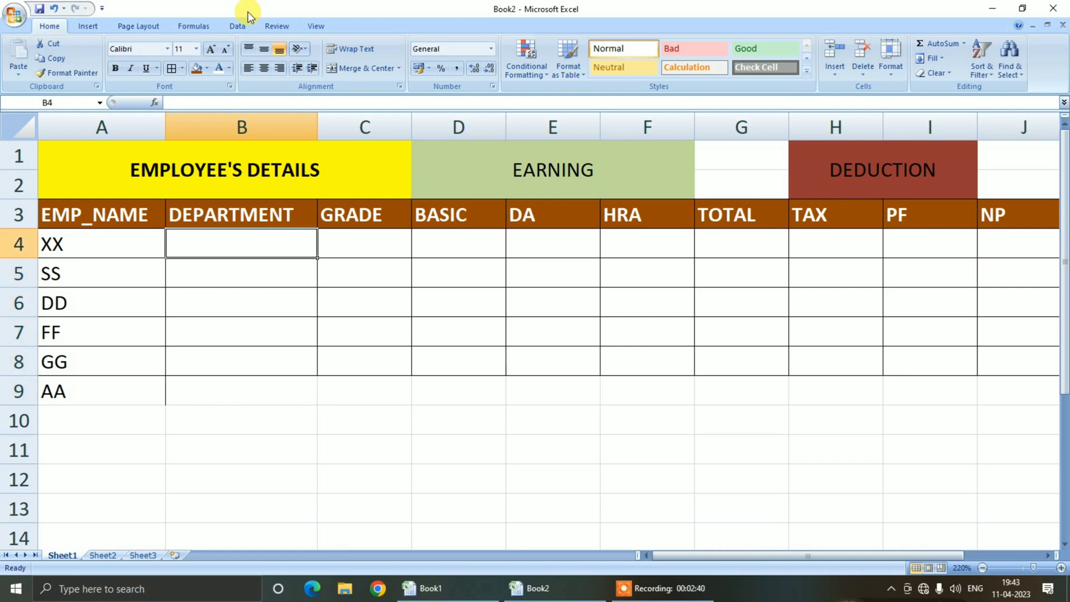
type("COMPTUER")
key("Return")
type("ACCOUNTS")
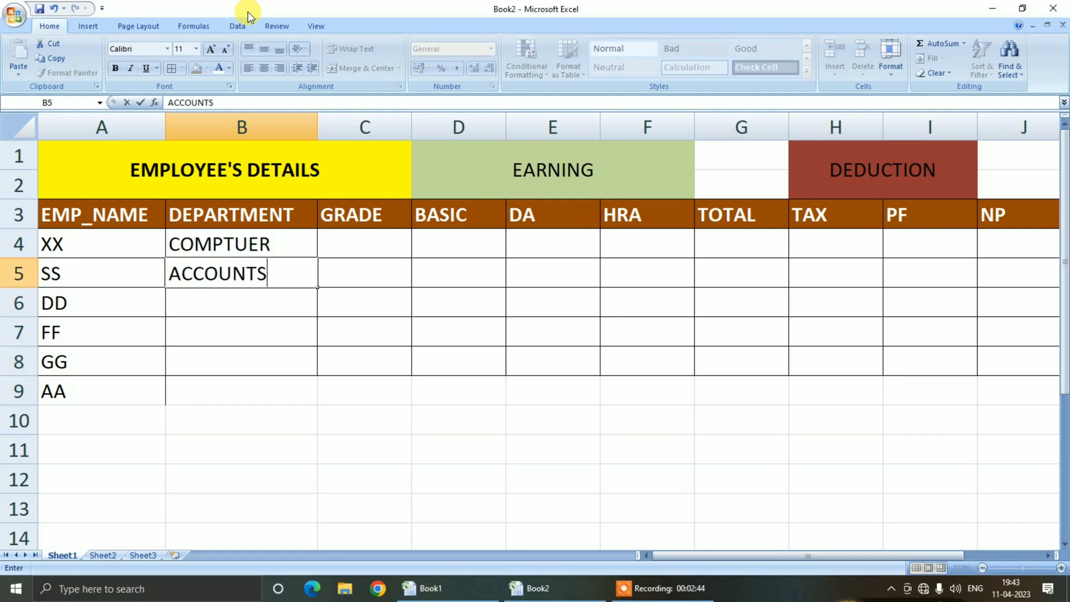
key("Return")
type("F")
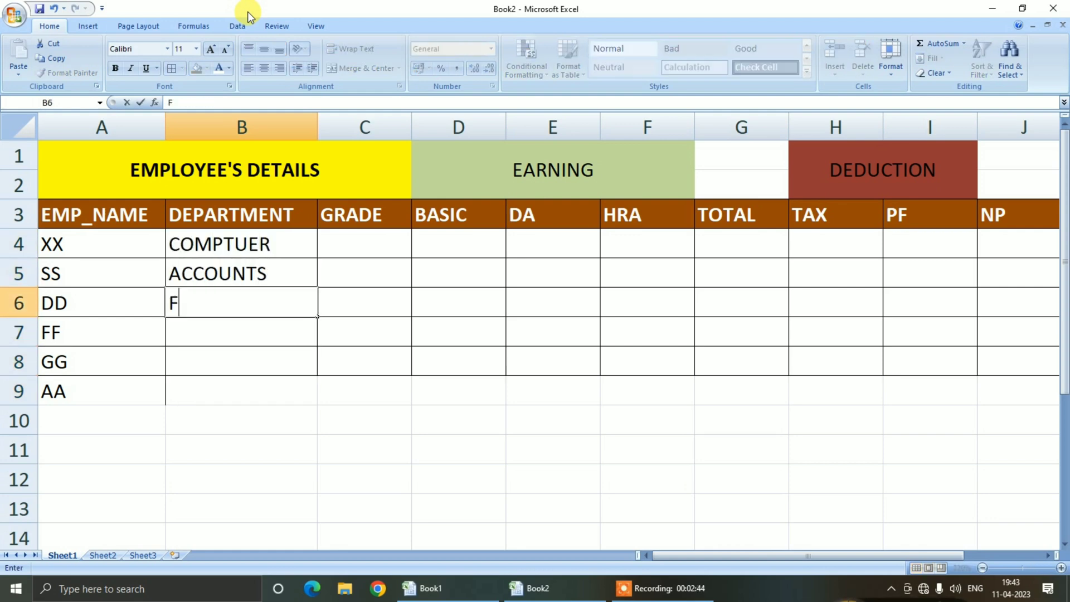
type("INANCE")
key("Return")
- Enter the departments STORE, MARKETING and COMPTUER in cells B7:B9
type("STORE")
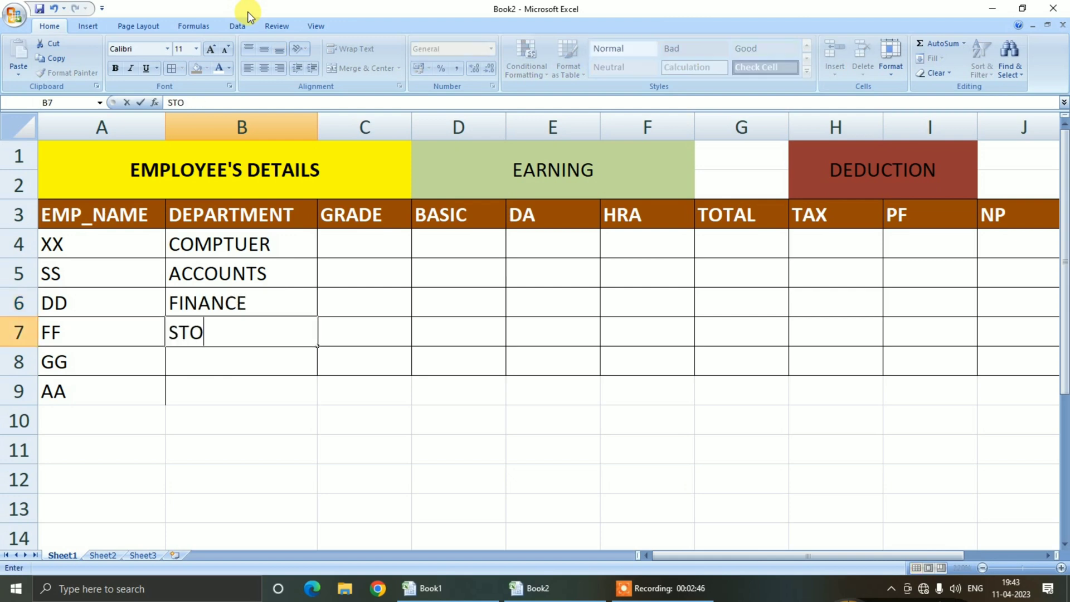
key("Return")
type("MARKETING")
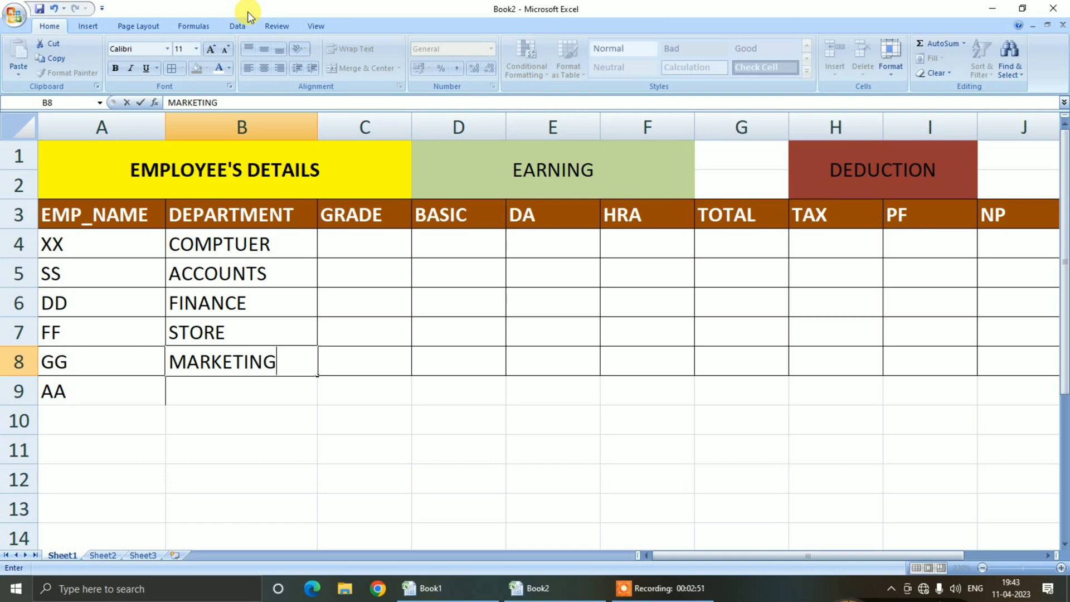
key("Return")
type("C")
key("Return")
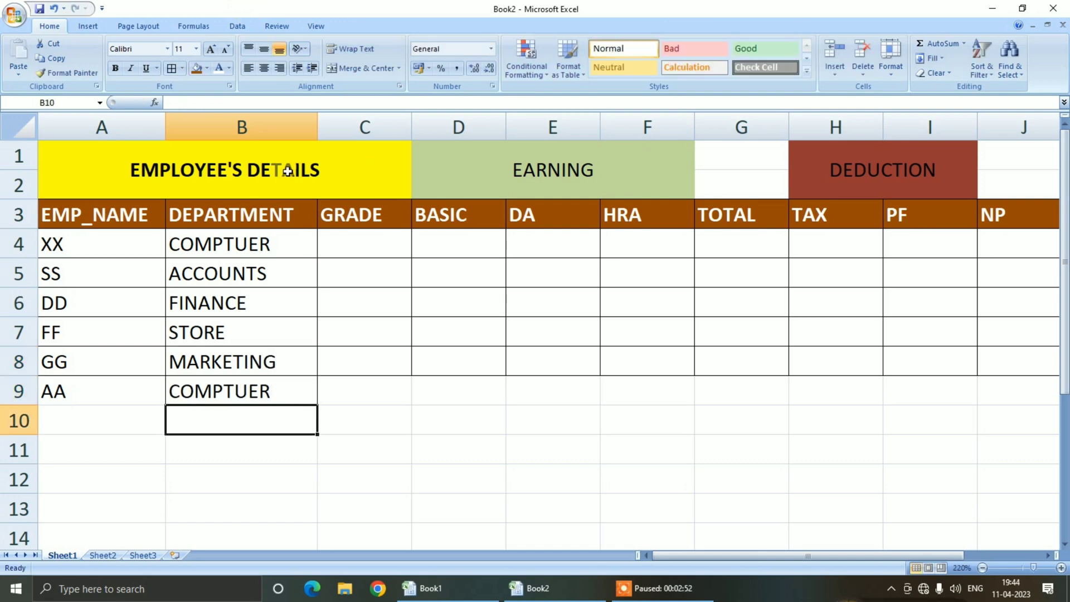
- Add an employee XX in A10 with the department ACCOUNTS in B10
key("Left")
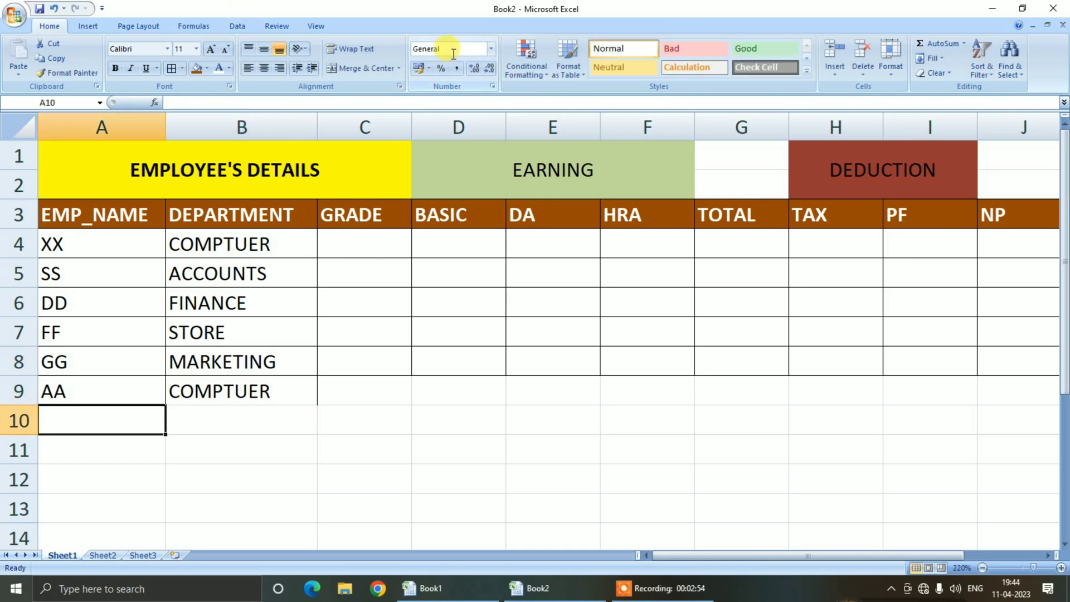
type("XX")
key("Tab")
type("A")
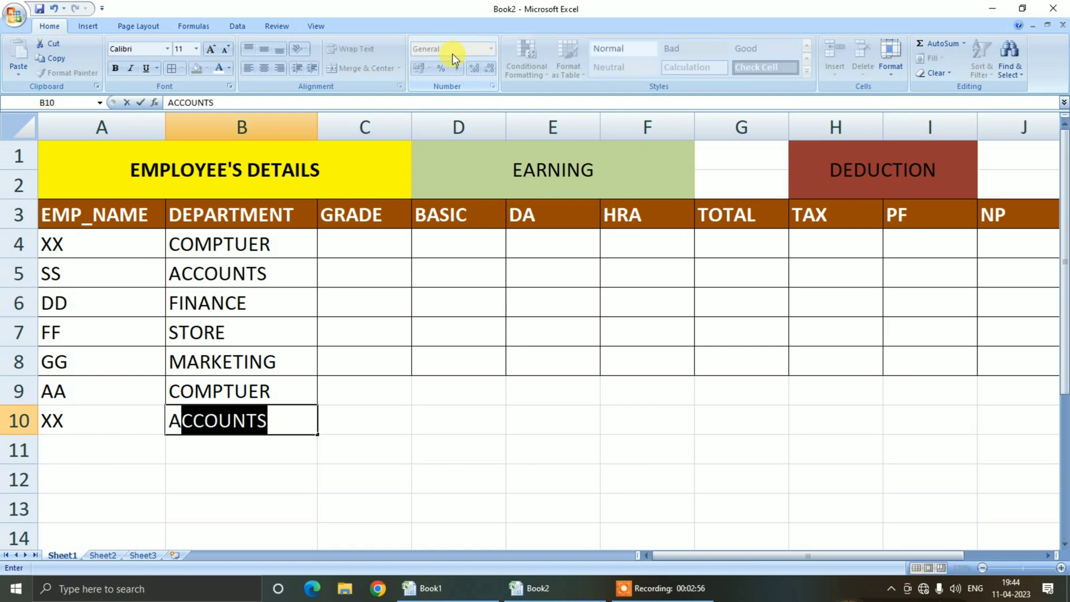
key("Tab")
key("Up")
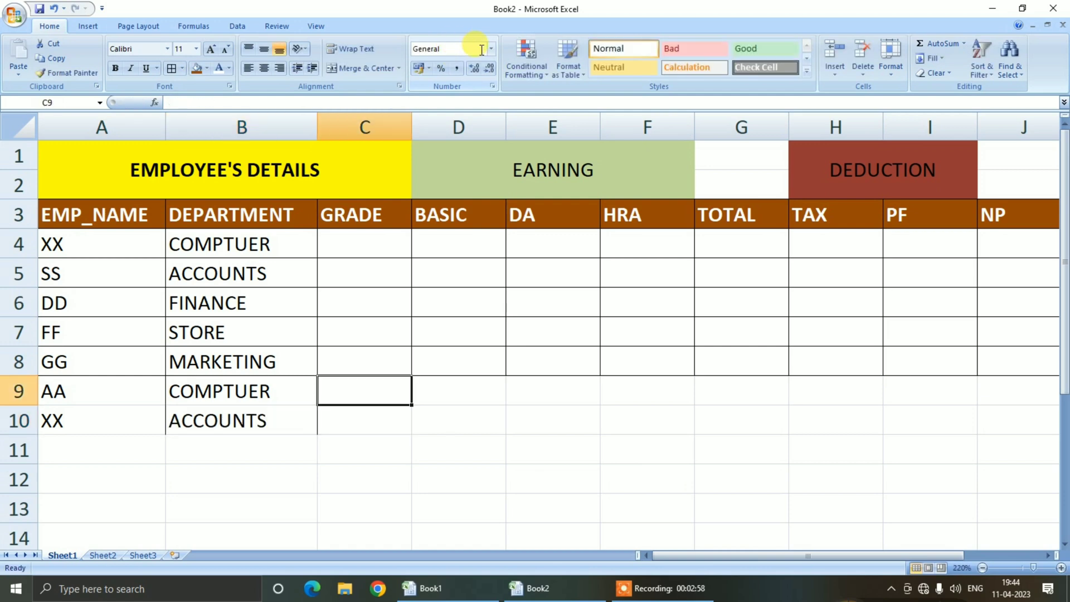
- Start a nested IF formula in C4 that tests B4, returning "A" for "COMPUTER" and "B" for "ACCOUNTS"
left_click(379, 243)
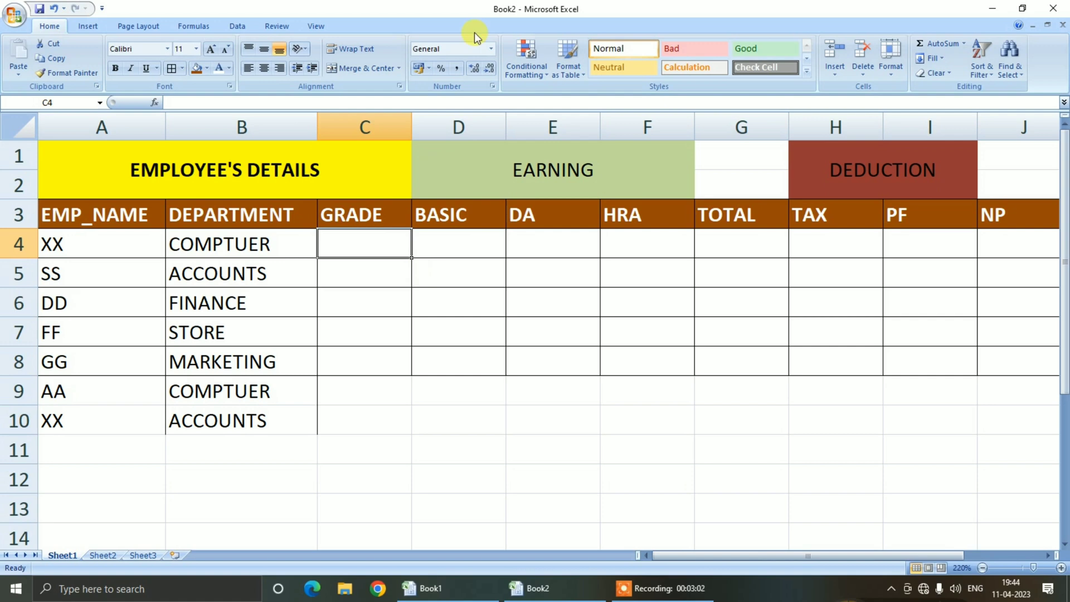
type("=IF(")
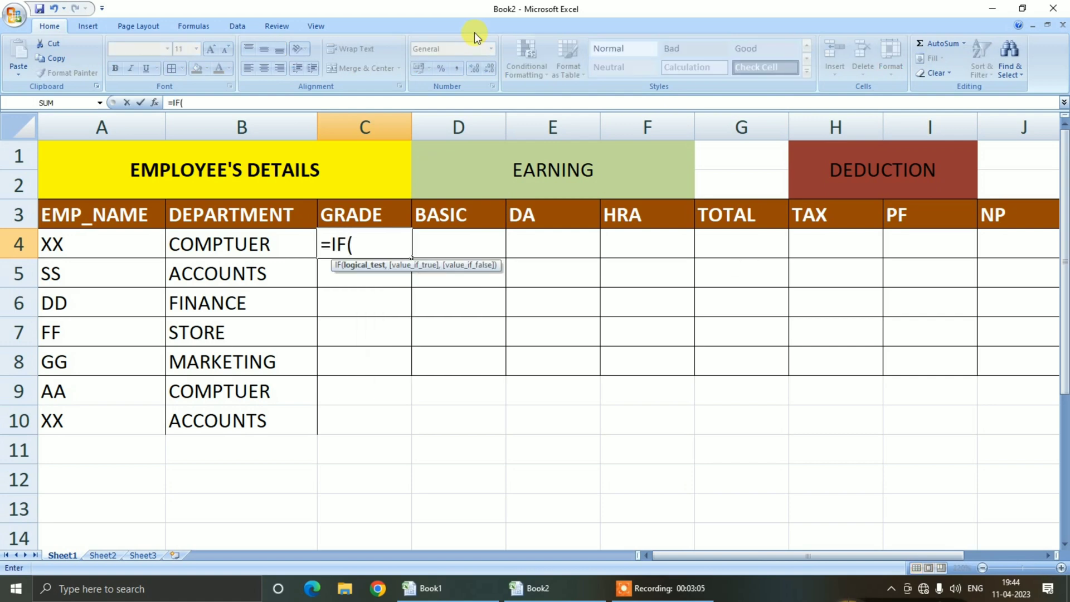
key("Left")
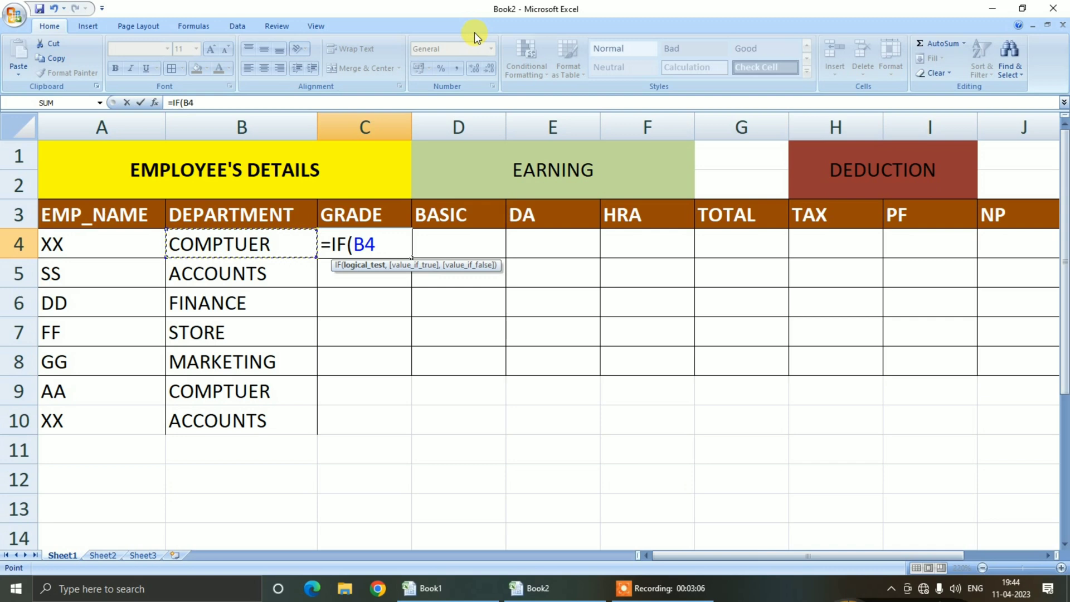
type("=\"COMPUTER")
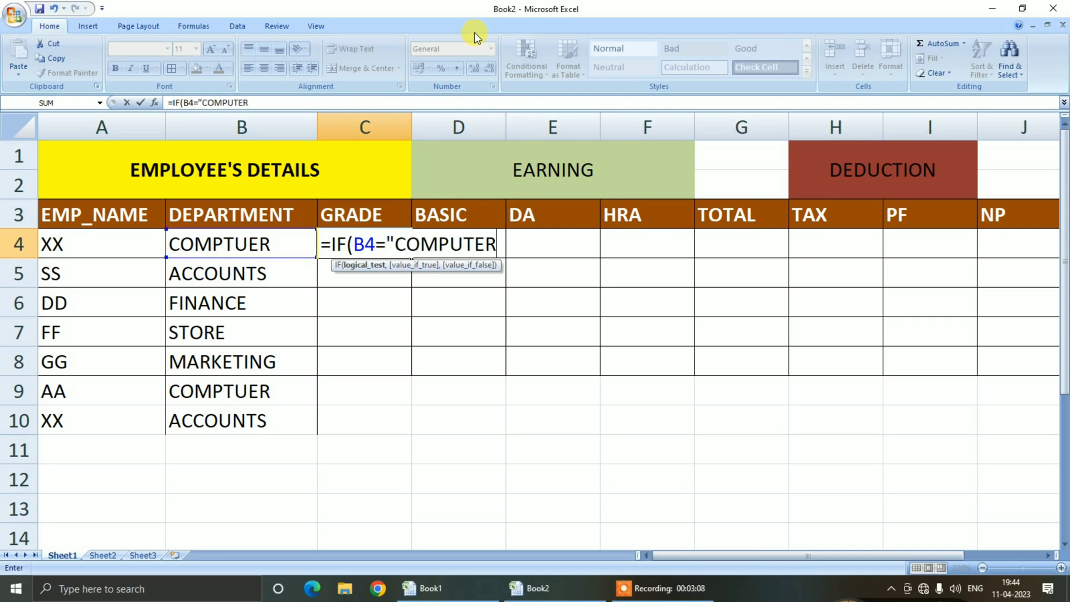
type("\",\"")
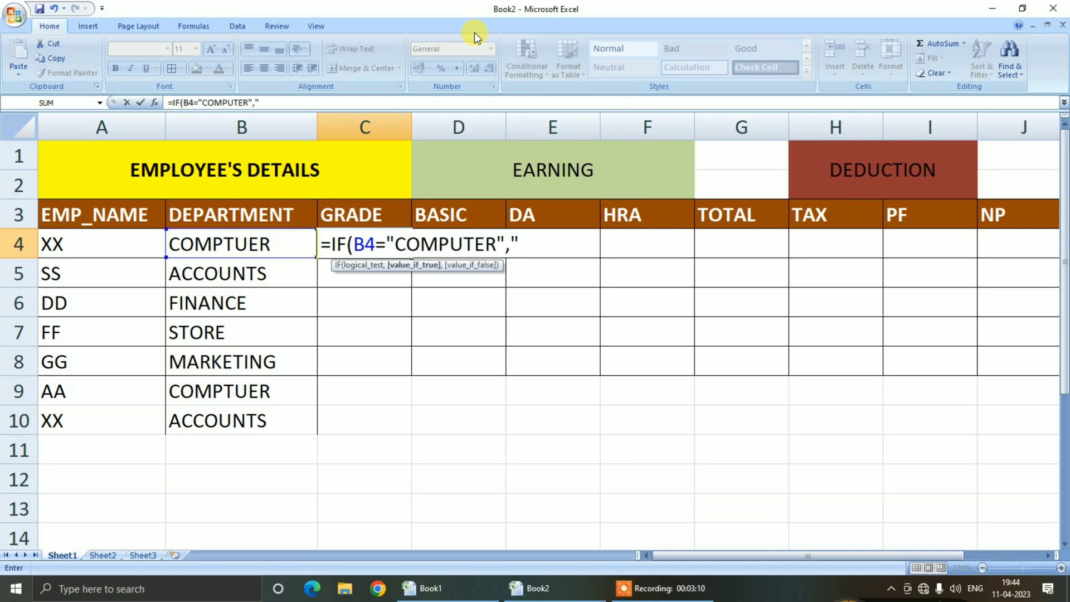
type("A\",IF(B4")
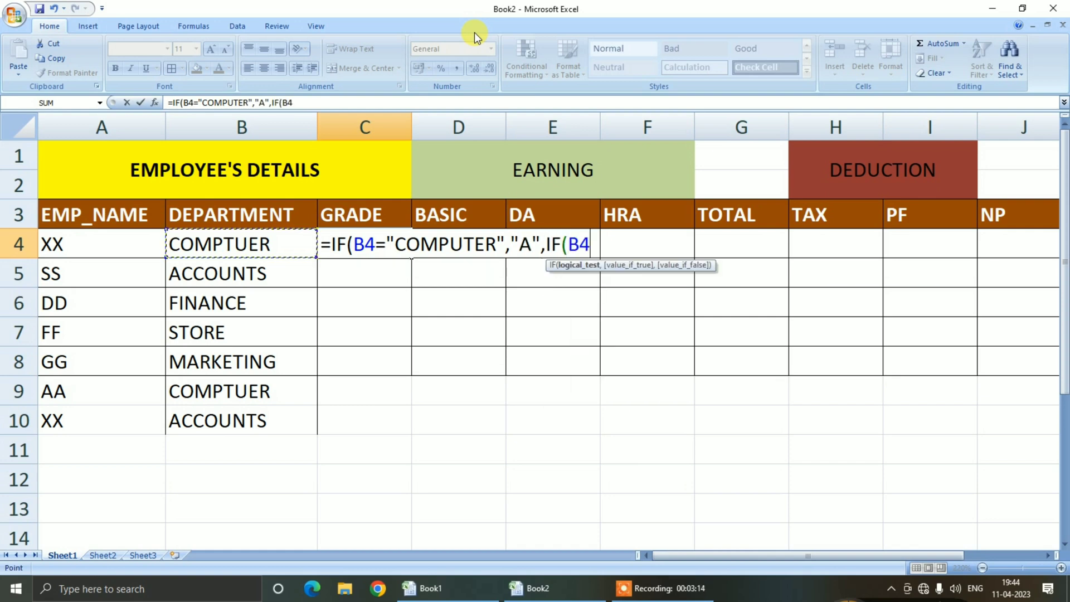
type("=")
type("\"ACCO")
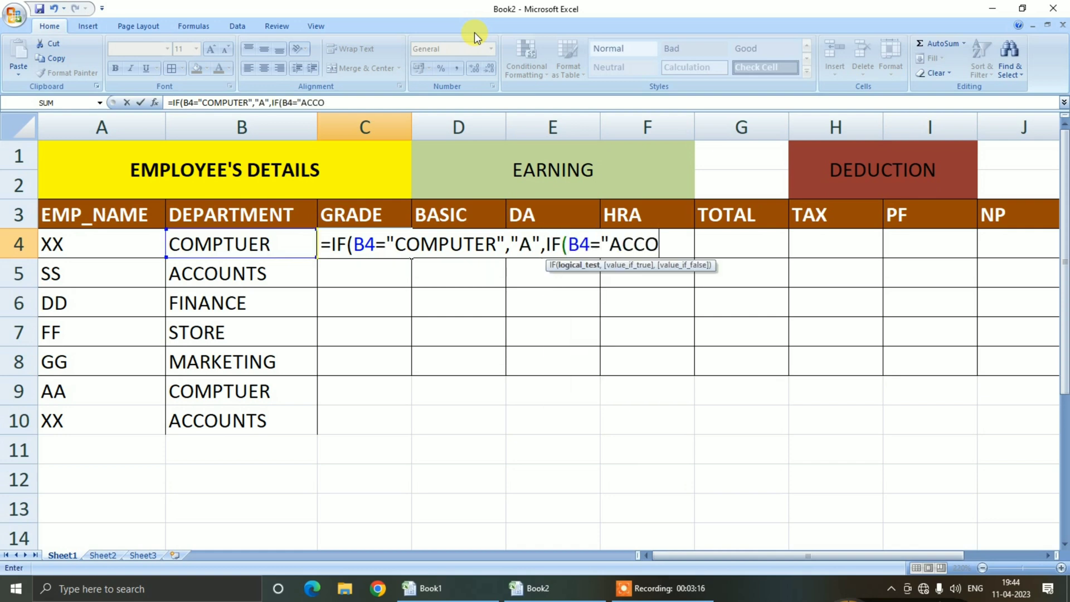
type("UNTS\",\"B\"")
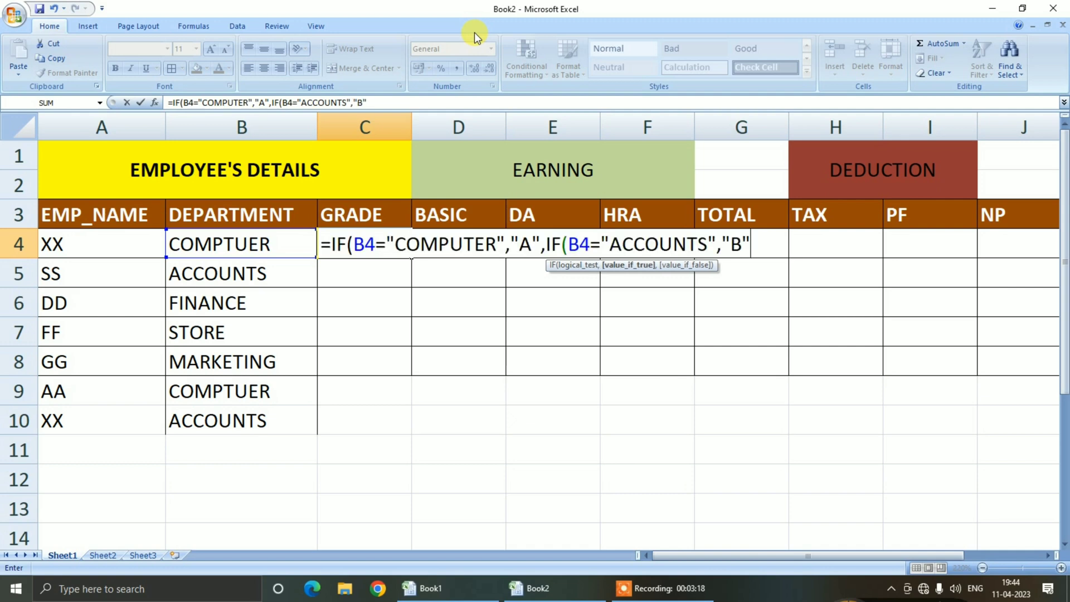
- Complete the C4 grade formula with nested IFs returning "C" for "FINANCE", "D" for "MARKETING" and "E" otherwise
type(",IF(")
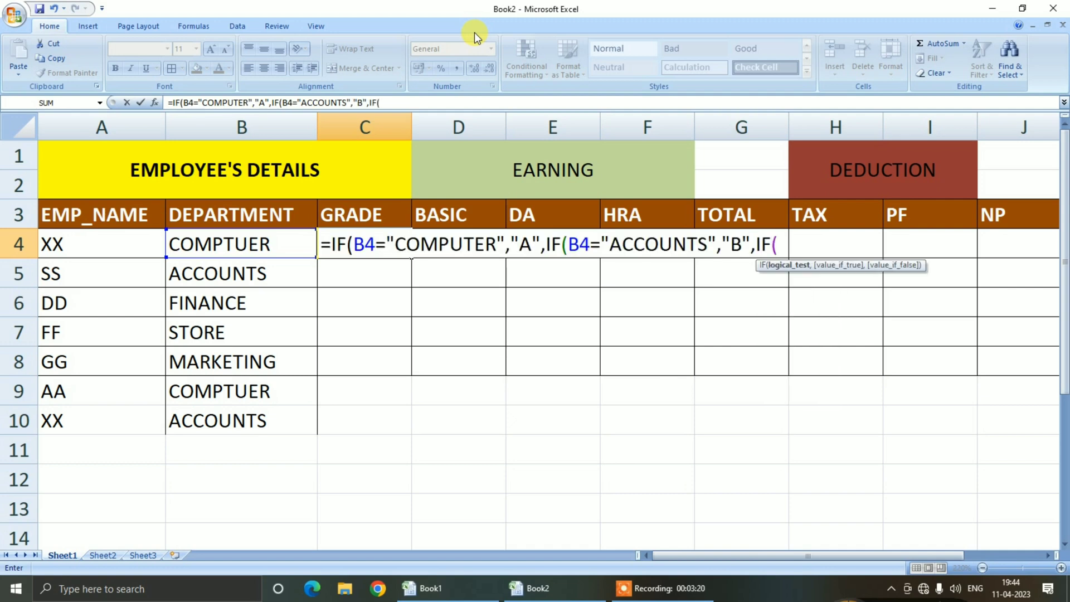
key("Left")
type("=\"FINA")
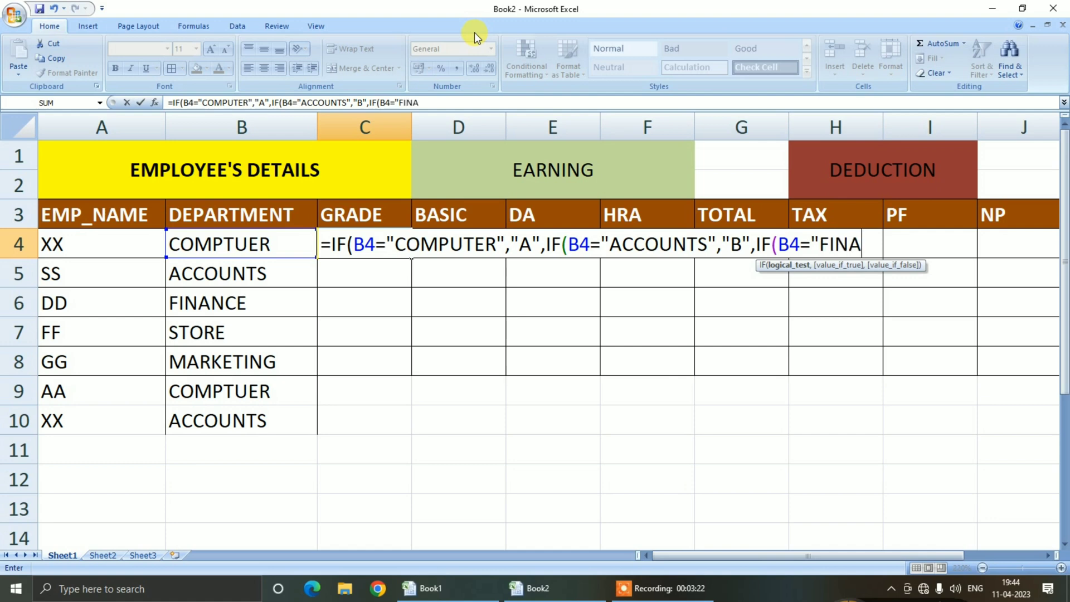
type("NCE\",\"C\",")
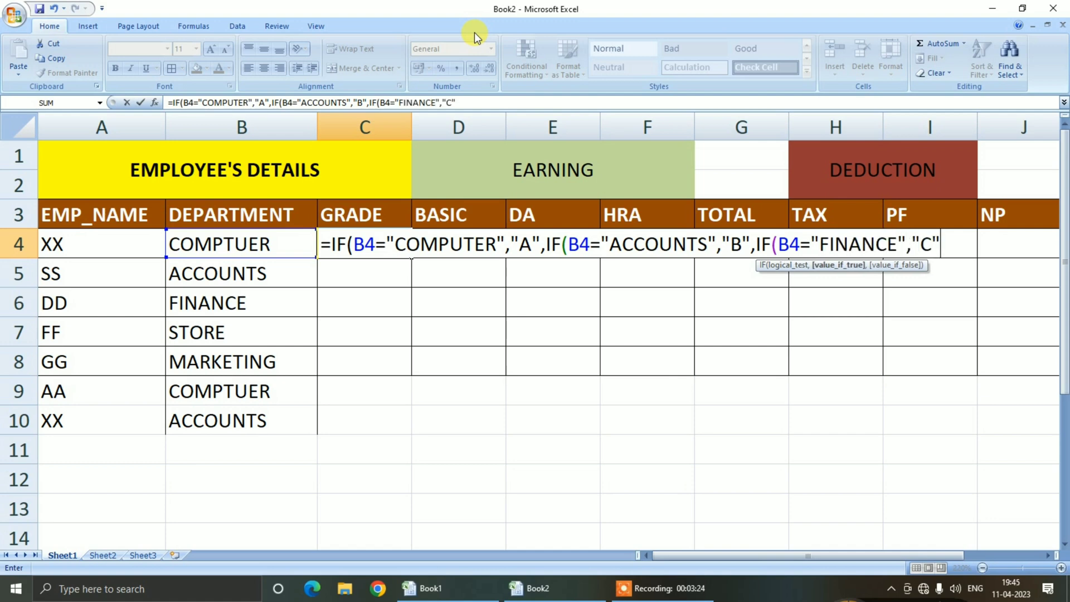
type("IF(")
key("Left")
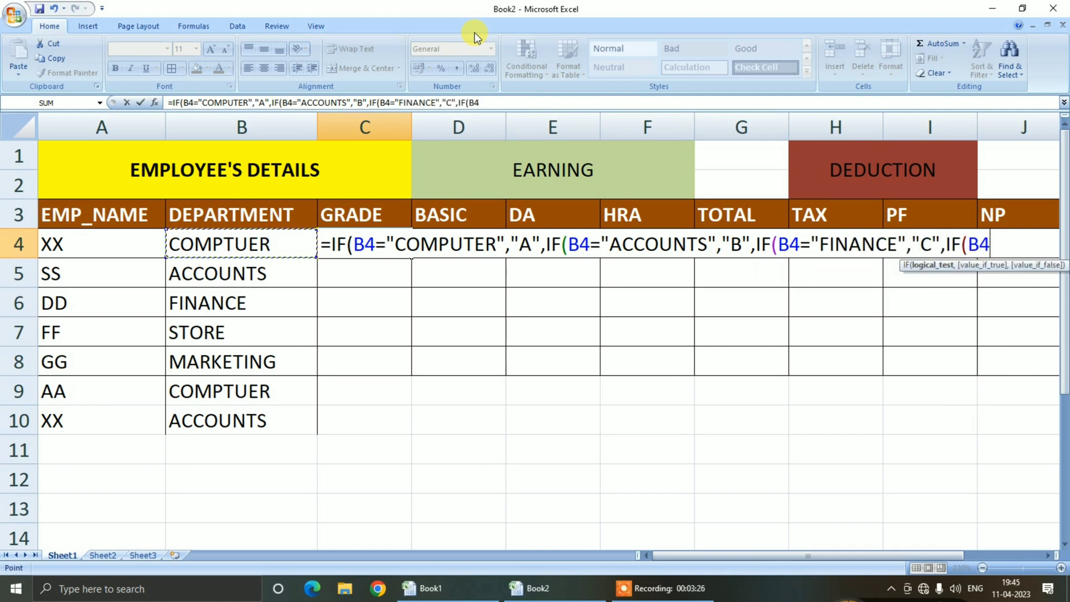
type("=\"MARKETING")
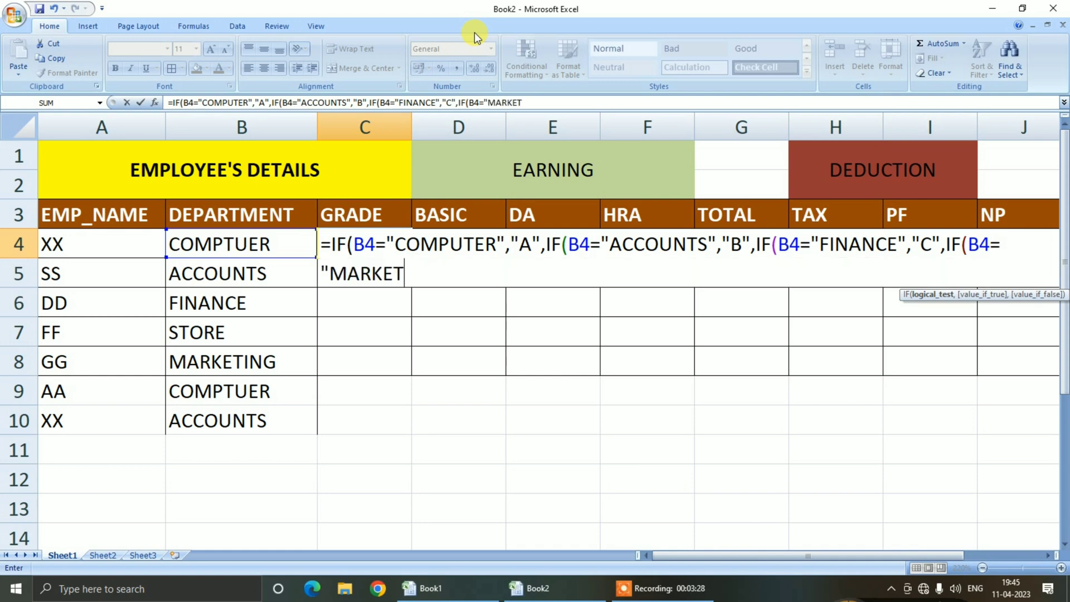
type("D\",\"E")
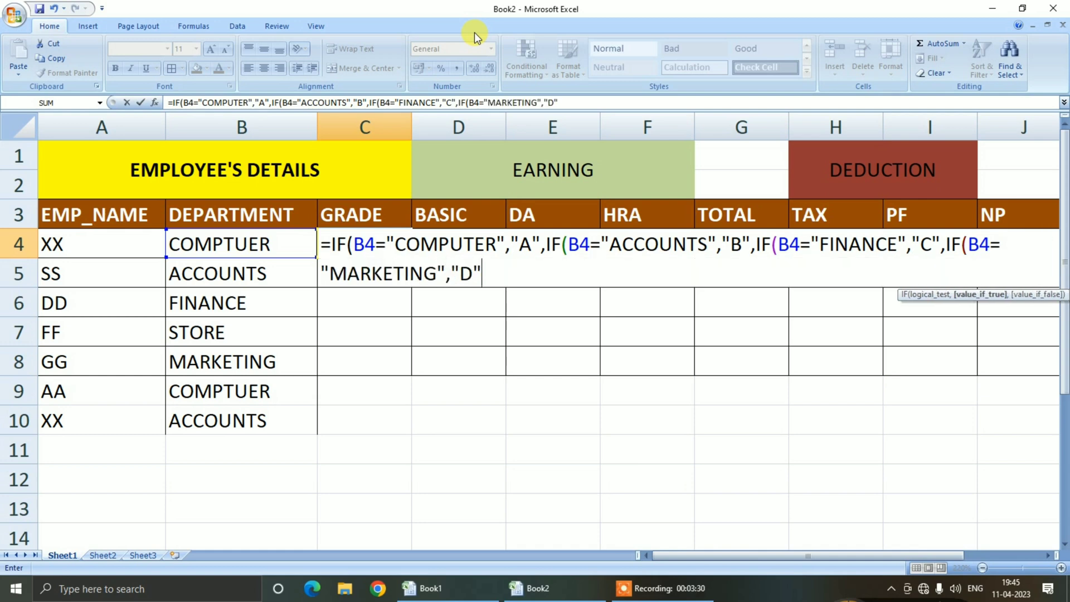
type("\"")
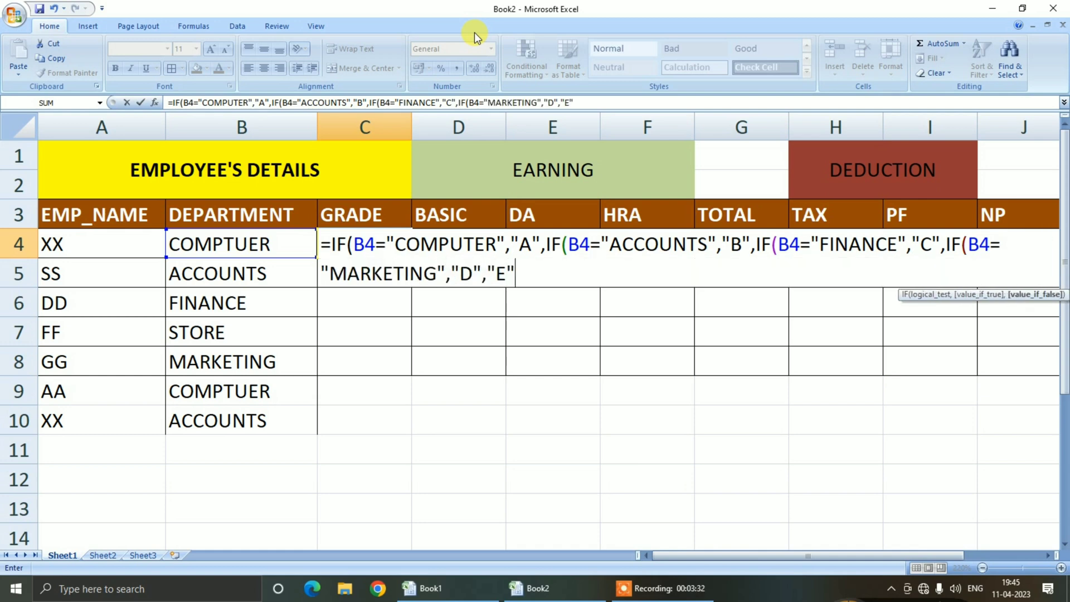
type("))))")
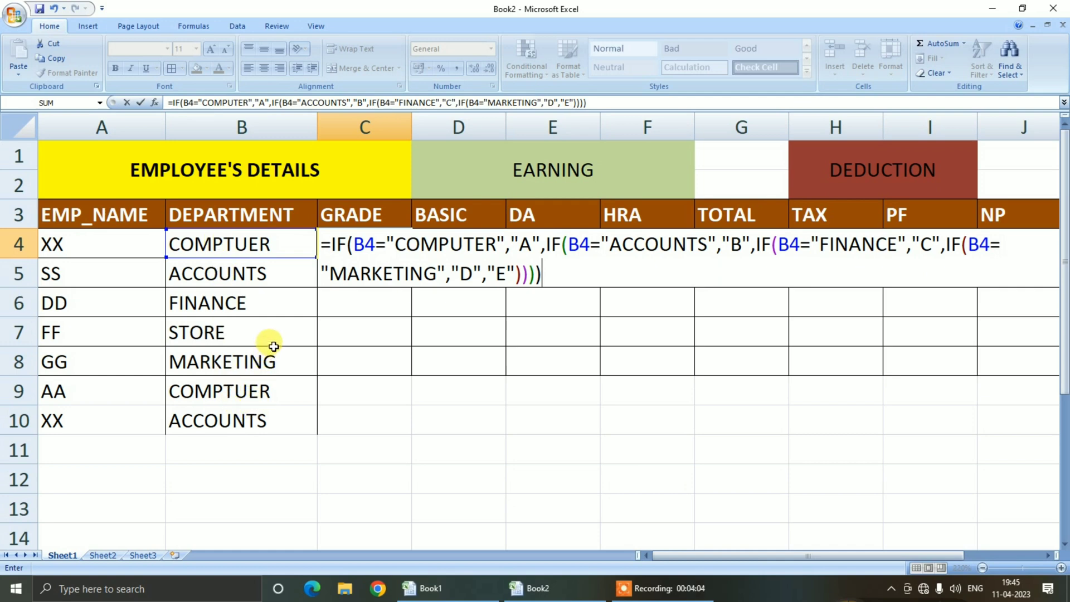
key("Return")
- Check the grade formula in C4 and correct the department spelling in B4 to COMPUTER
left_click(384, 243)
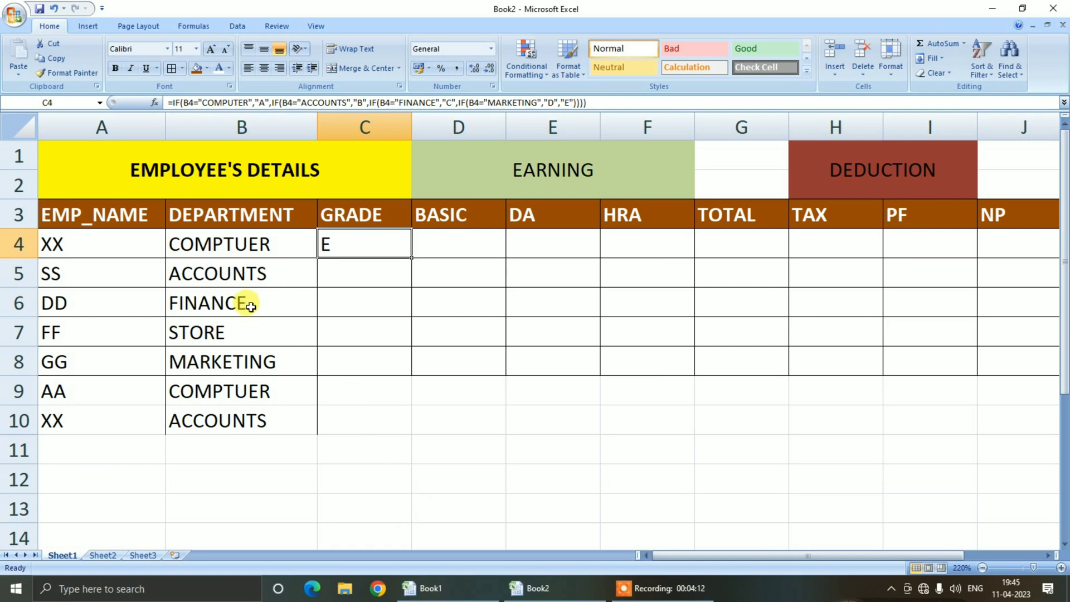
left_click(216, 243)
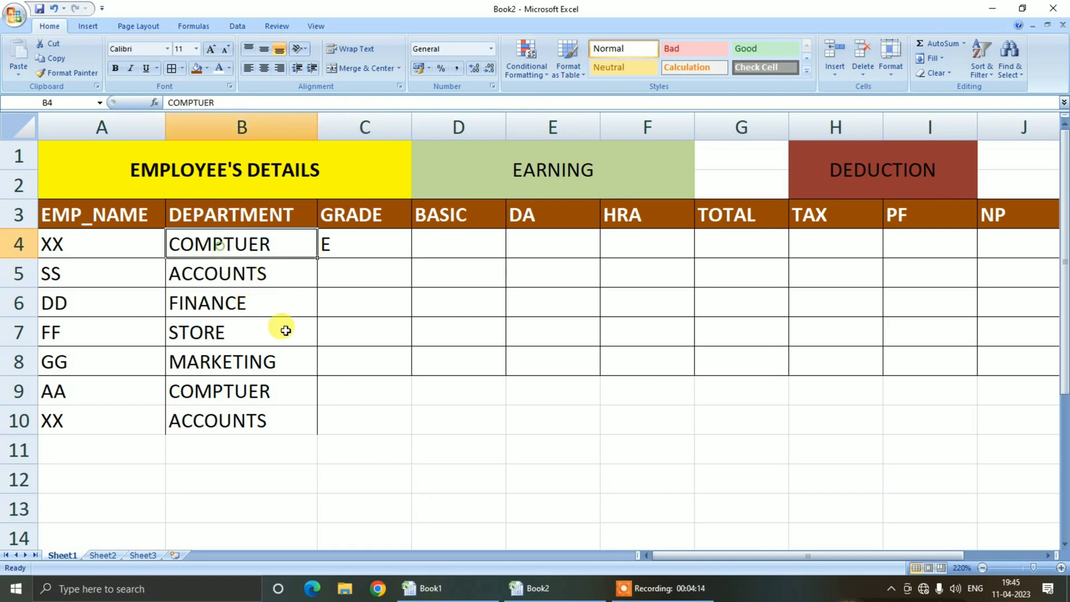
type("COMPUTER")
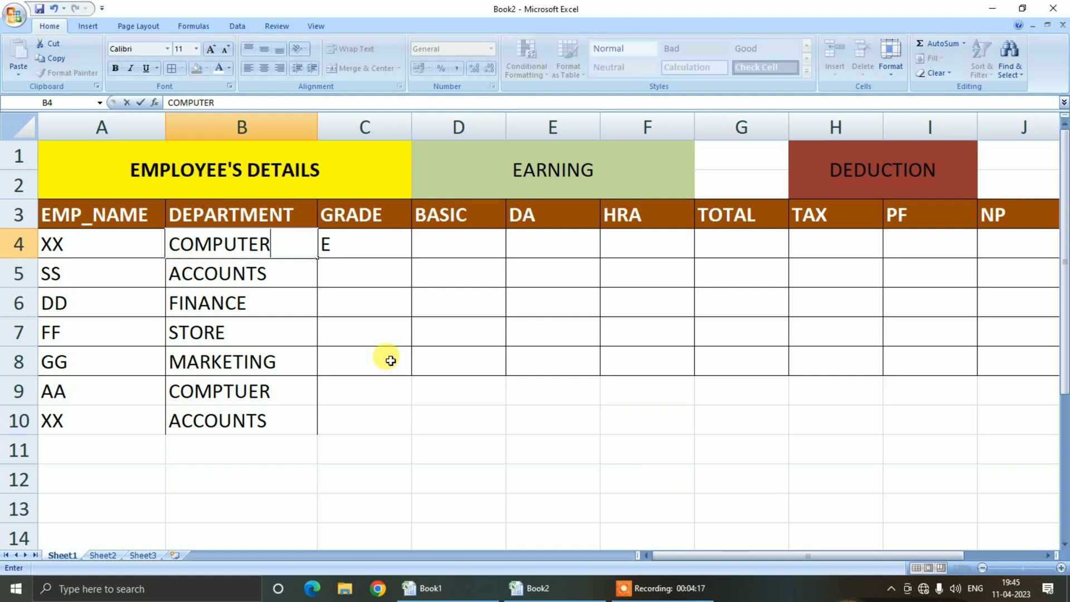
key("Return")
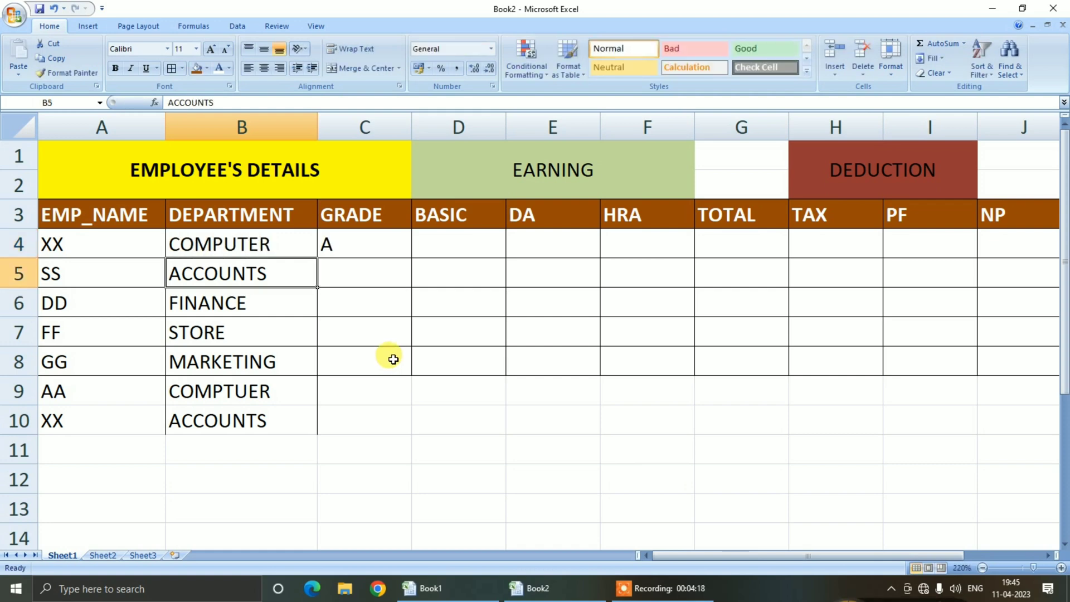
- Fill the grade formula from C4 down to C10 and correct the department in B9 to COMPUTER
left_click(389, 246)
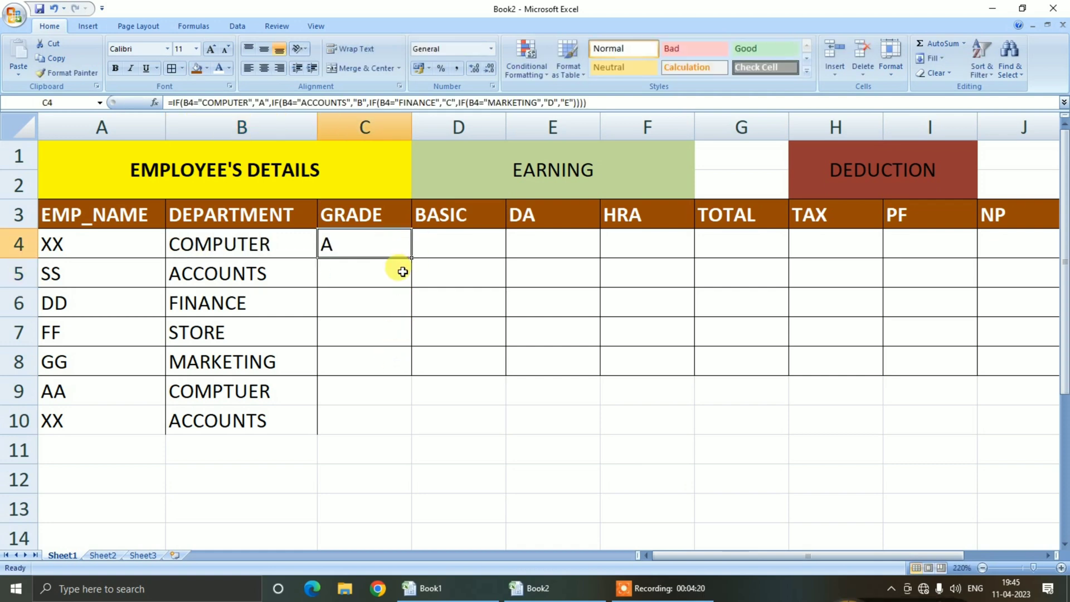
left_click_drag(413, 258, 412, 435)
left_click(225, 393)
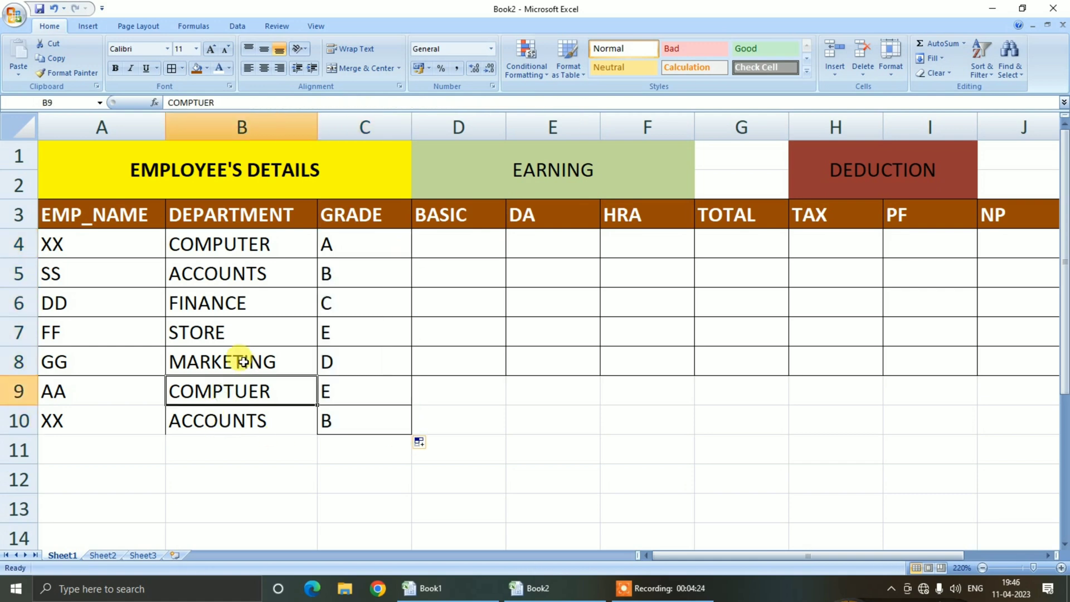
type("COMPUTER")
key("Return")
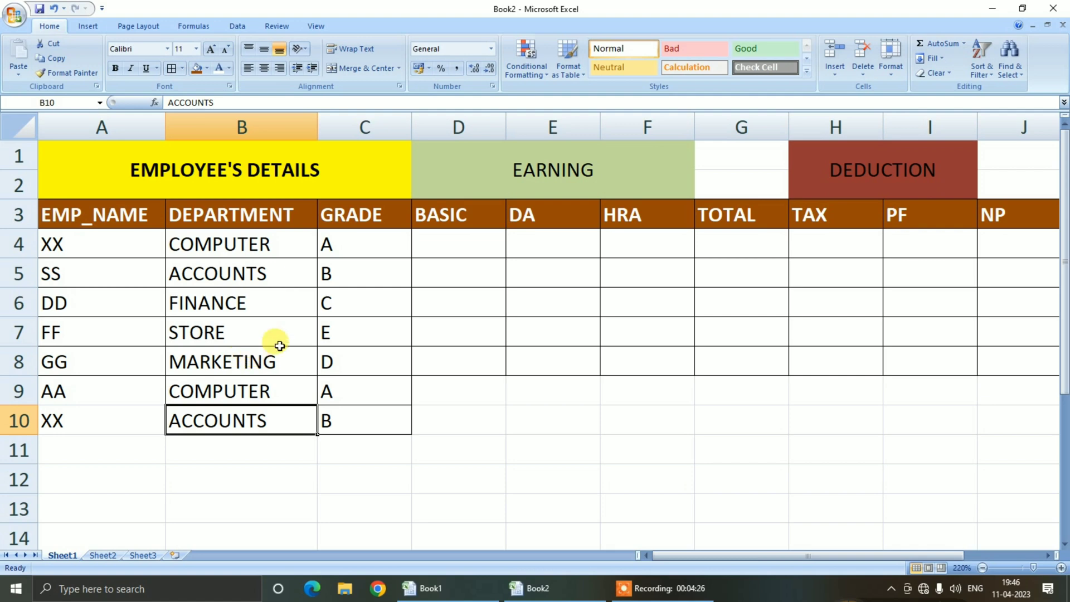
- Start a nested IF formula in D4 that tests the grade in C4, returning 25000 for "A" and 20000 for "B"
left_click(440, 241)
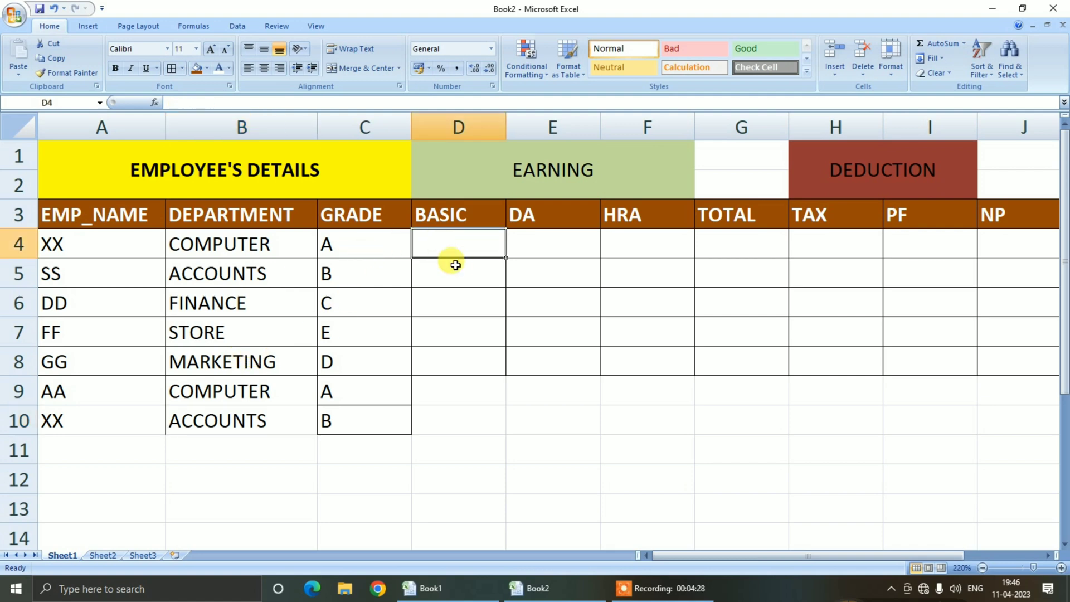
type("=")
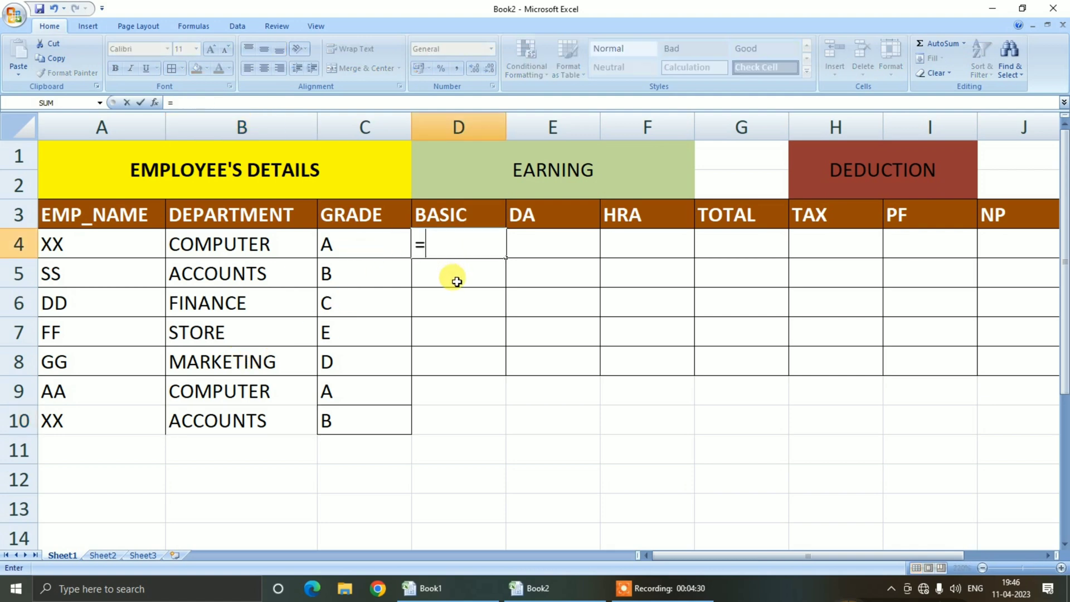
type("IF(")
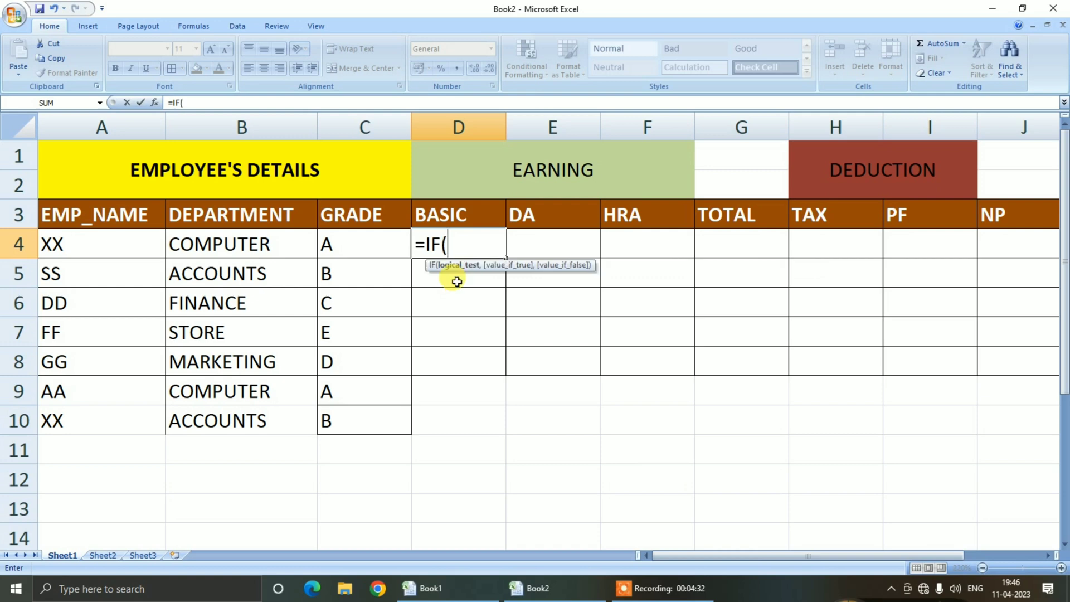
type("C4=\"A")
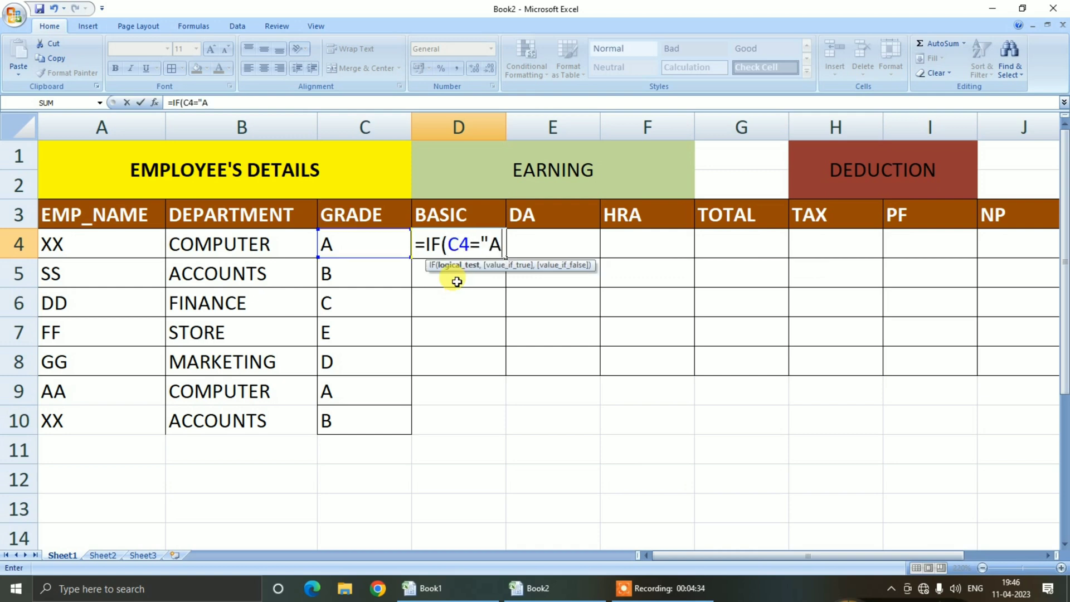
type("\",")
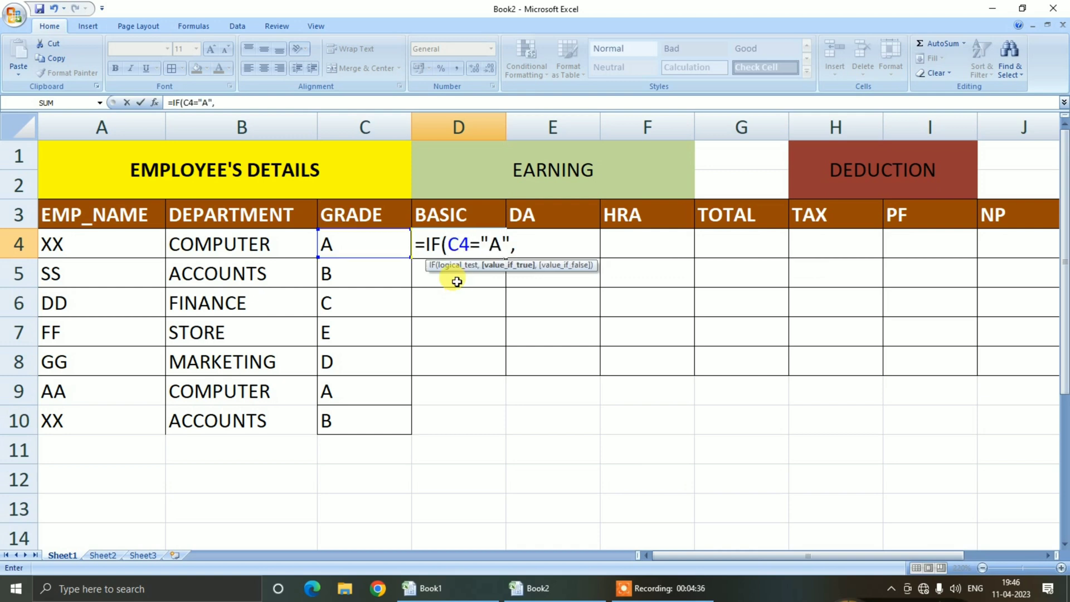
type("25000")
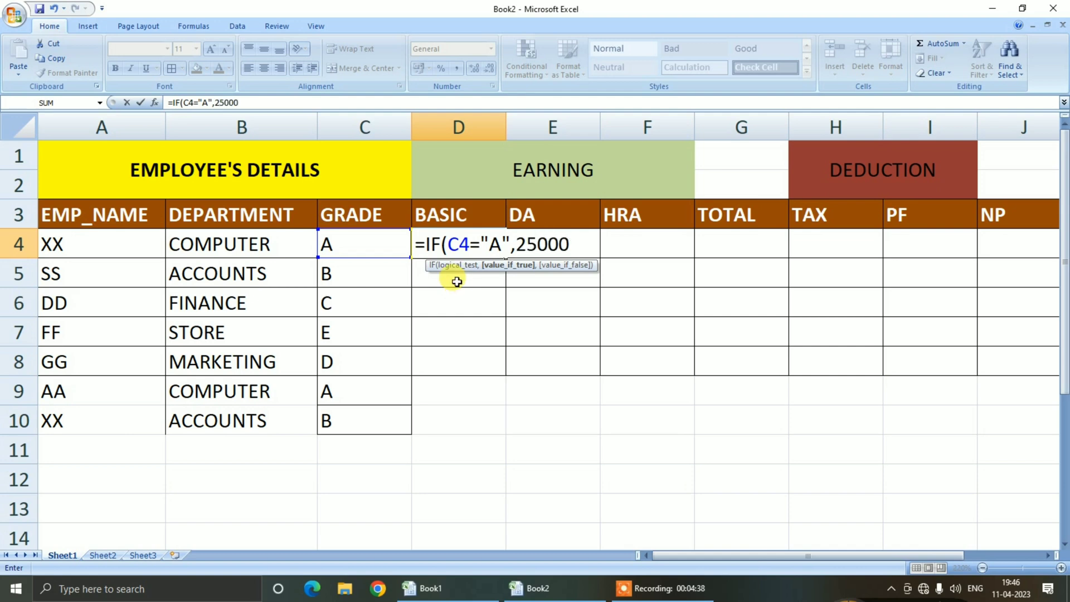
type(",IF(")
key("Left")
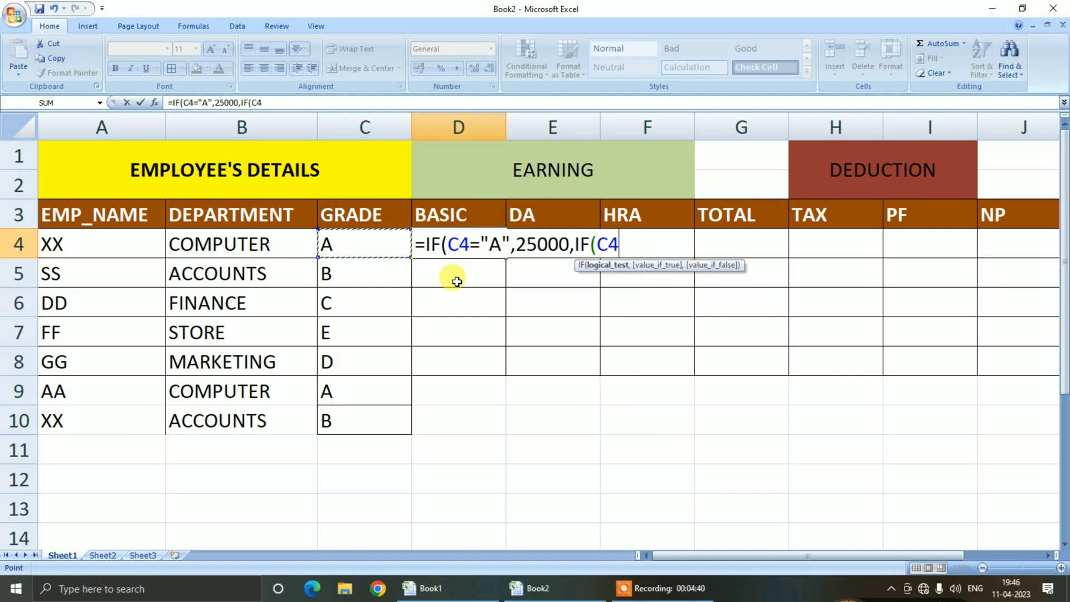
type("=\"B\",")
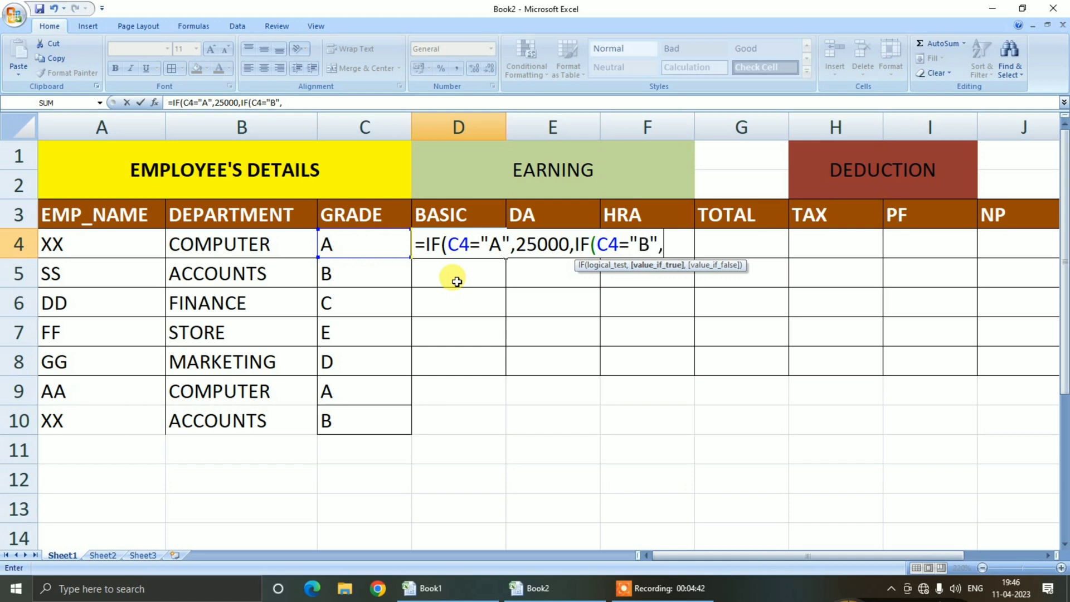
type("20000")
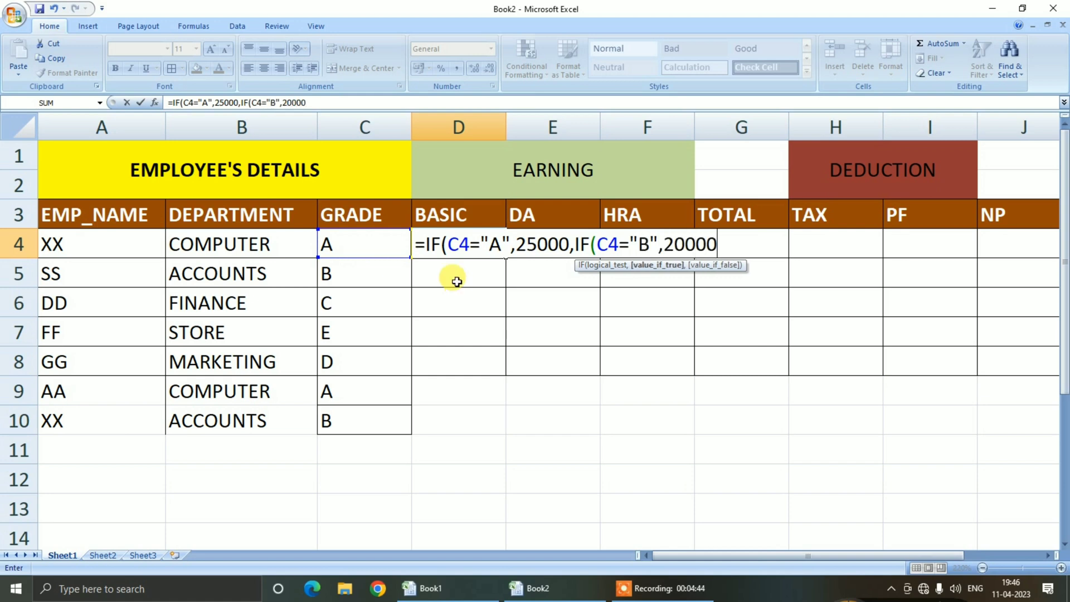
- Complete the D4 basic pay formula with nested IFs returning 15000 for "C", 12000 for "D" and 10000 otherwise
type(",IF(")
key("Left")
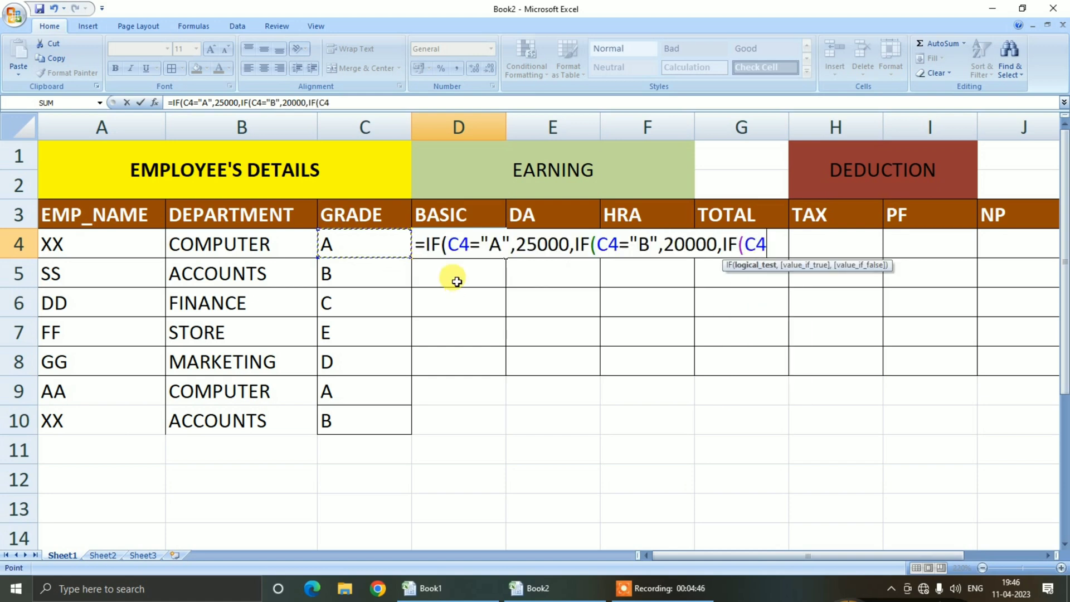
type("=\"C\"")
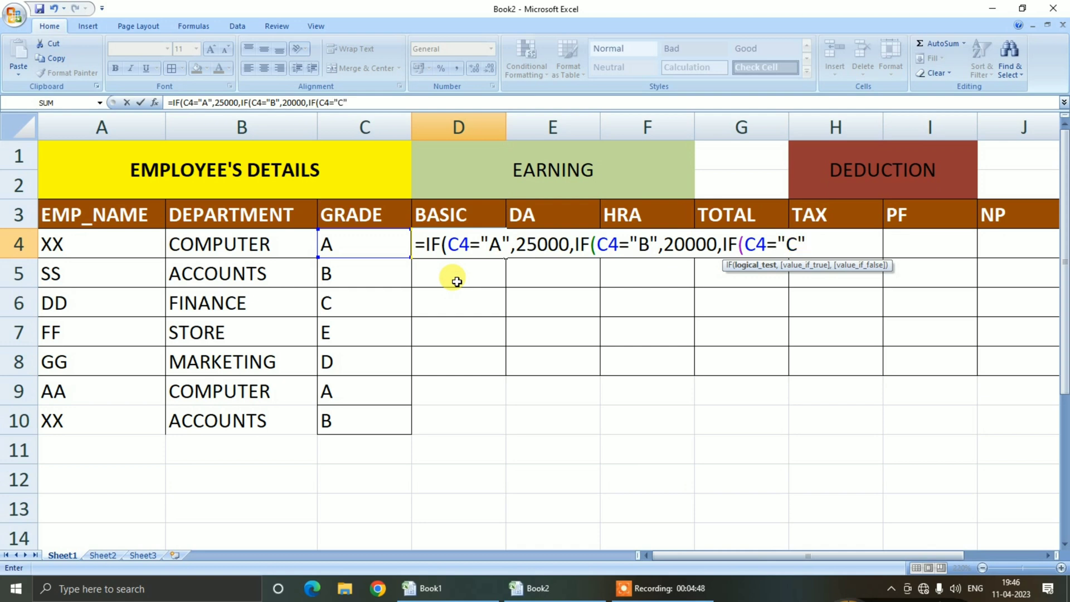
type(",1500")
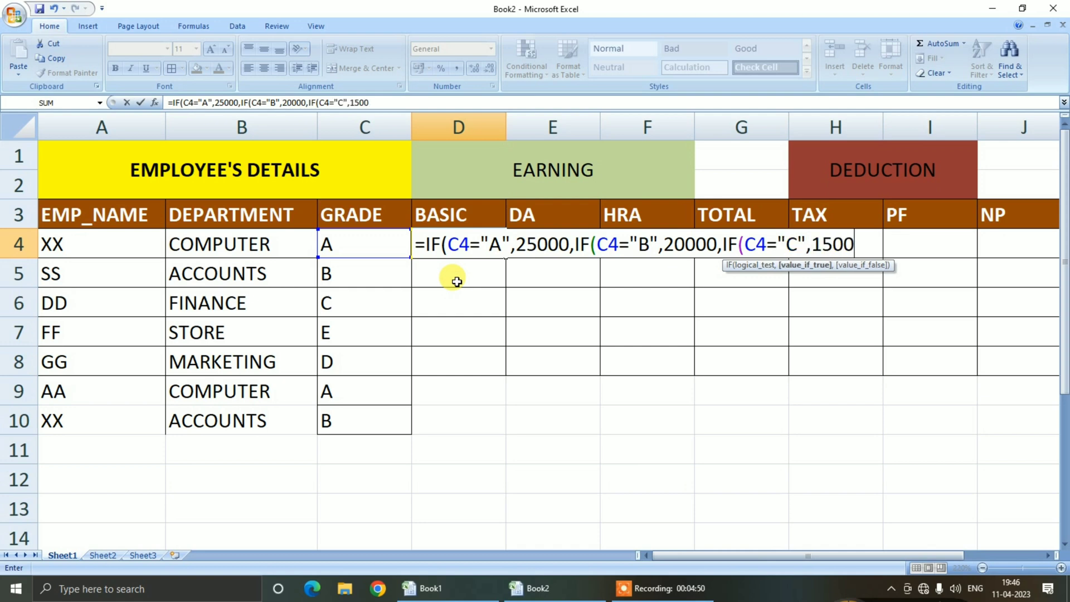
type("0,IF(C4=")
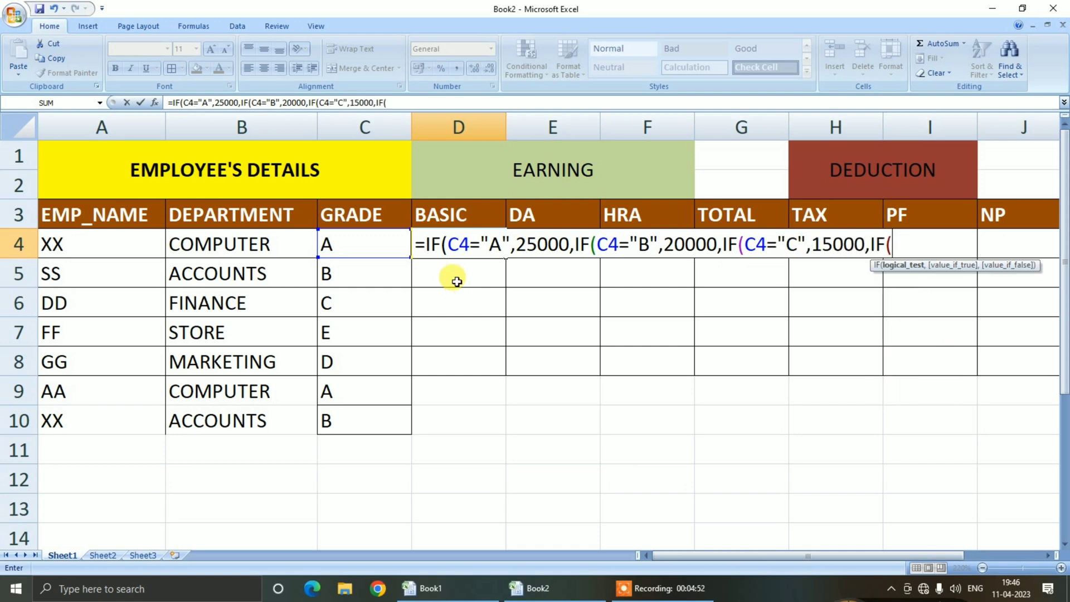
type("\"D\",")
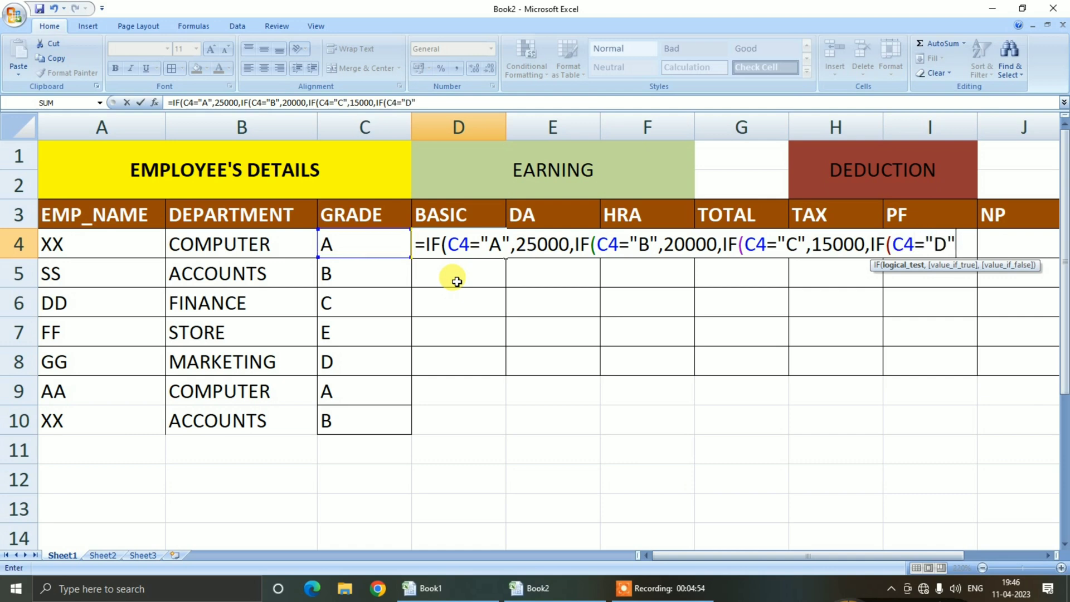
type("12000")
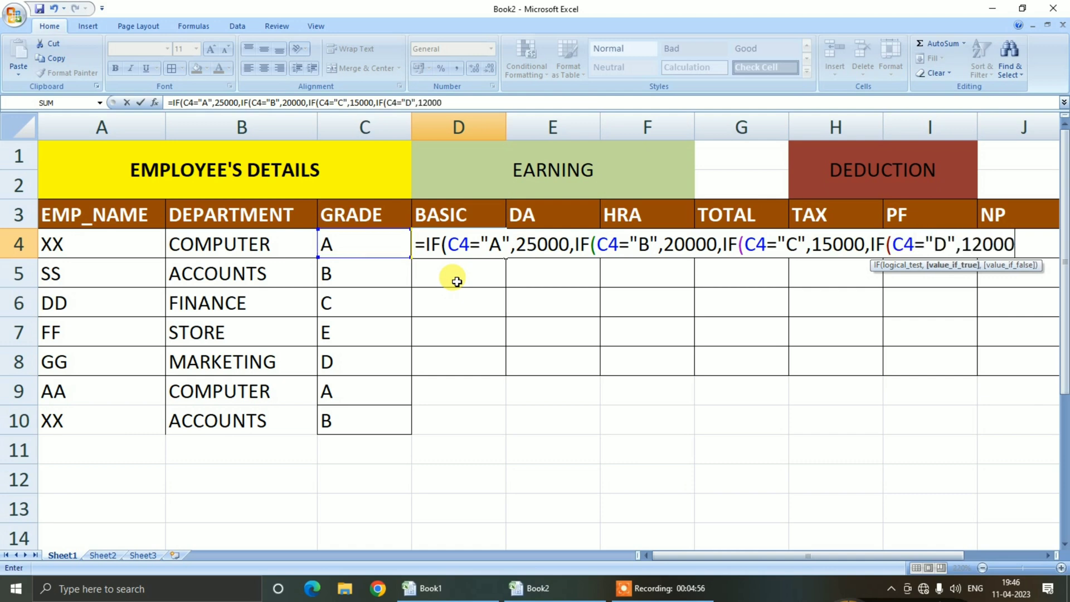
type(",10000")
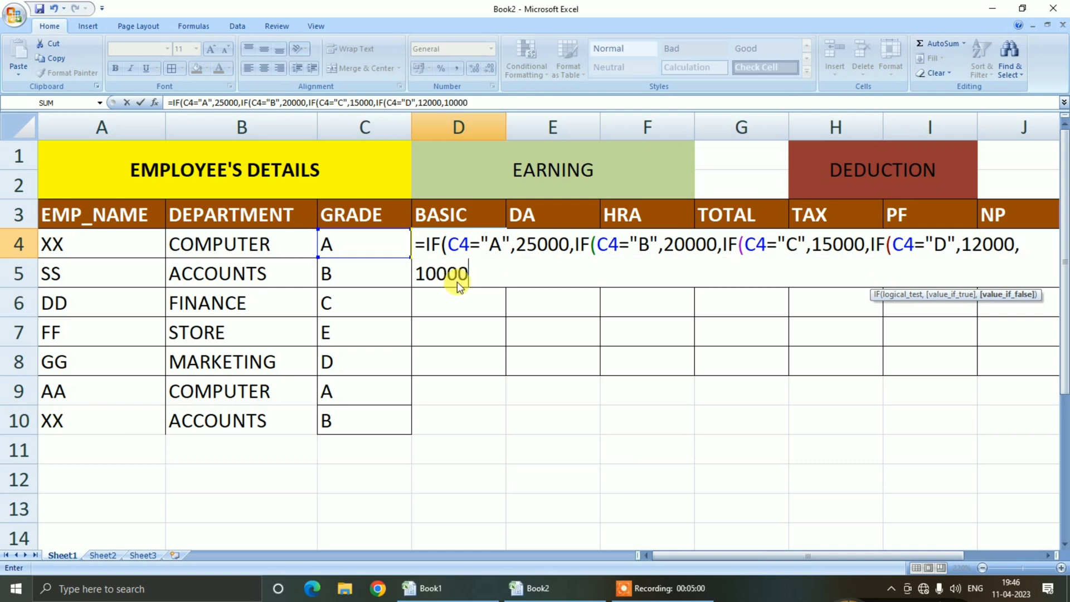
type(")))")
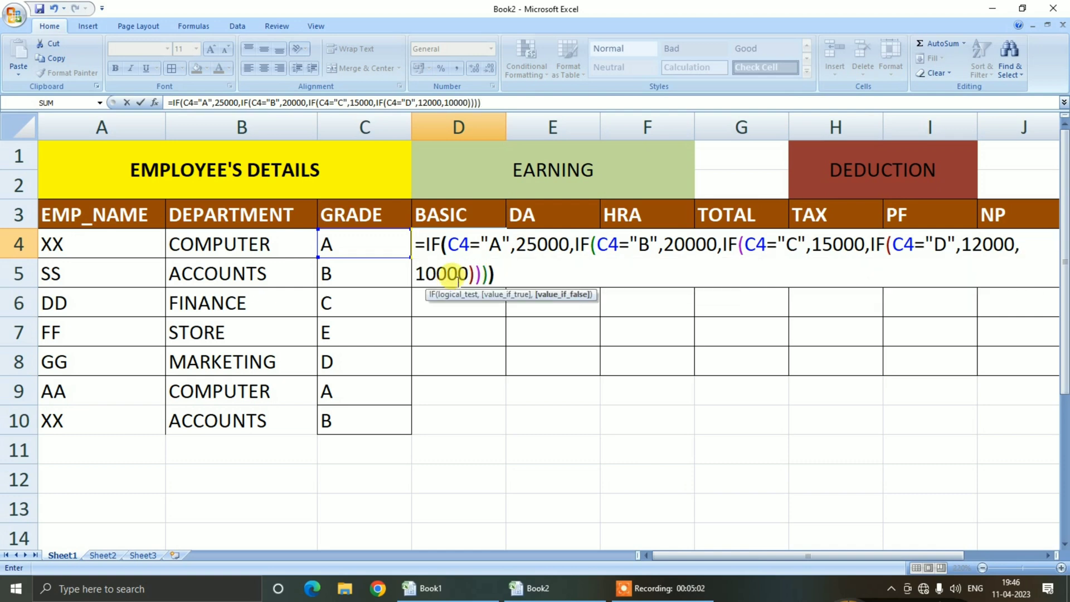
key("Return")
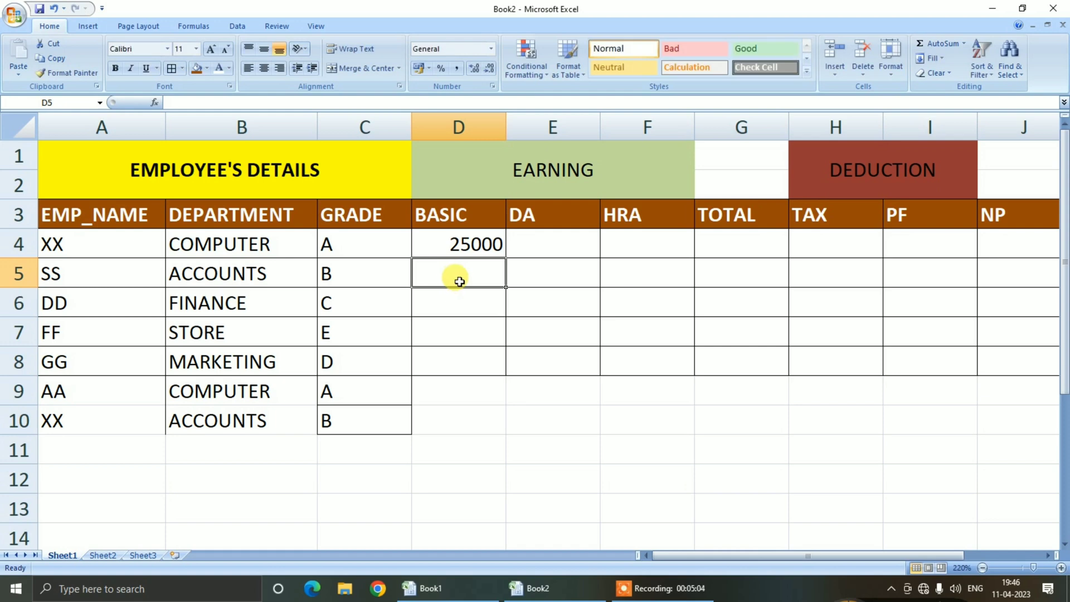
- Fill the basic pay formula from D4 down to D10
left_click(471, 243)
left_click(507, 255)
left_click(497, 251)
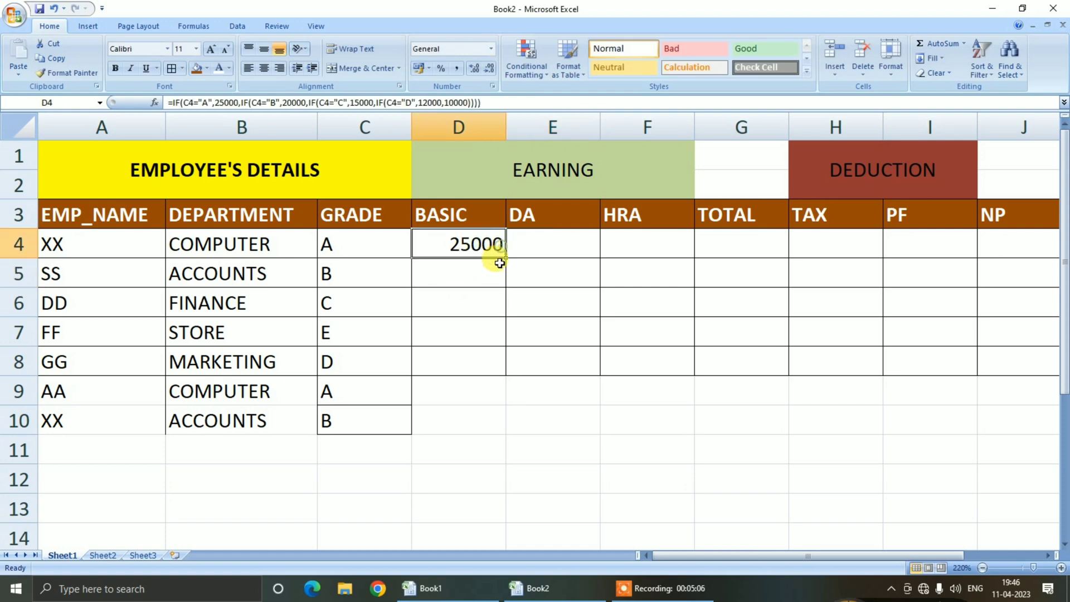
left_click_drag(505, 258, 505, 439)
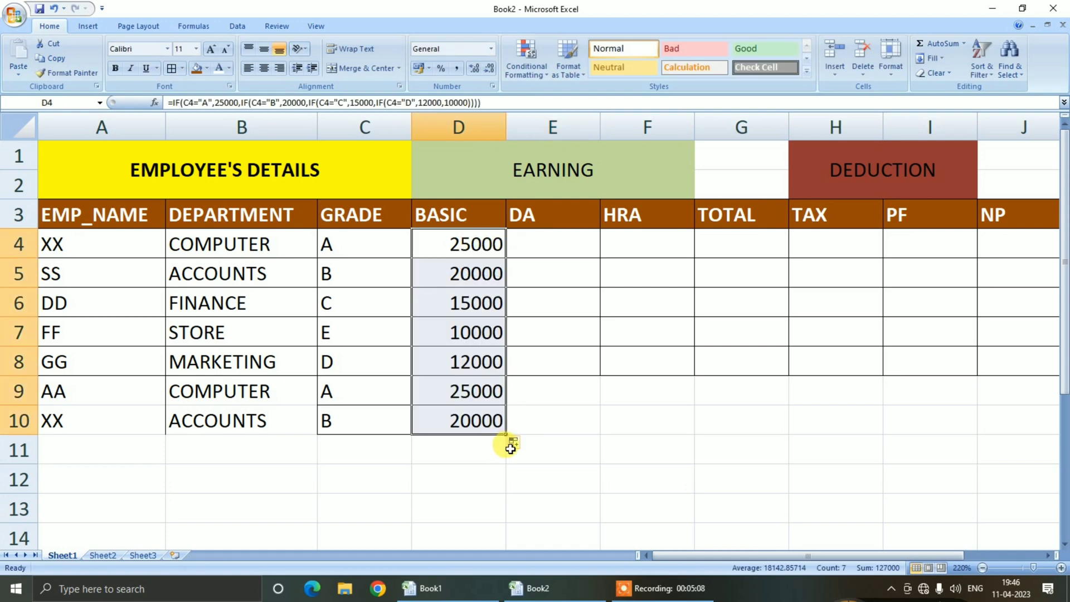
- Start a nested IF formula for DA in E4 that returns D4*5% when D4<=15000
left_click(542, 238)
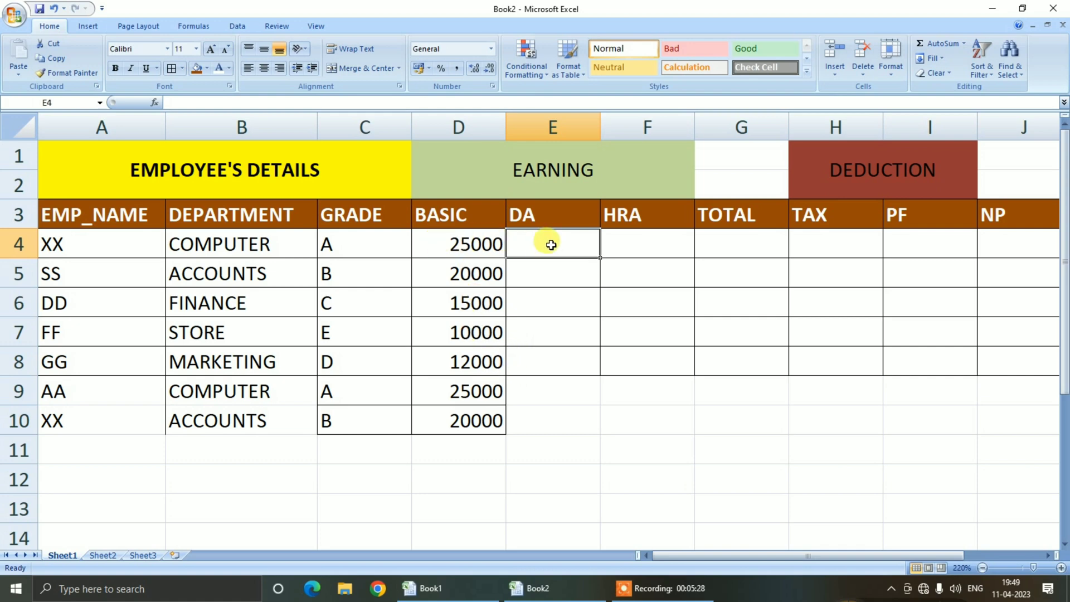
type("=IF(")
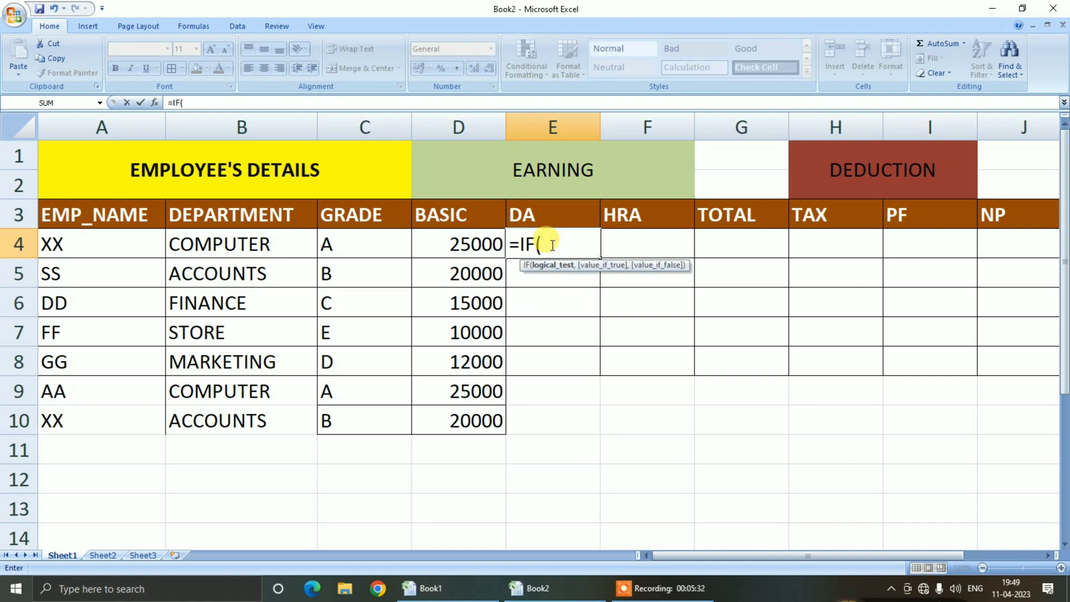
key("Left")
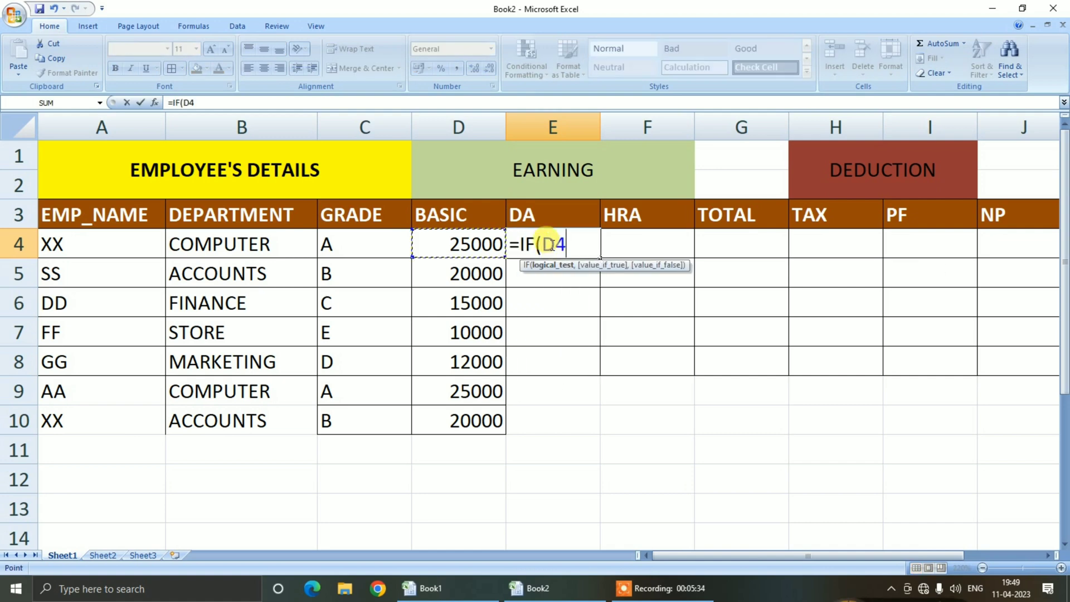
type("<=15000")
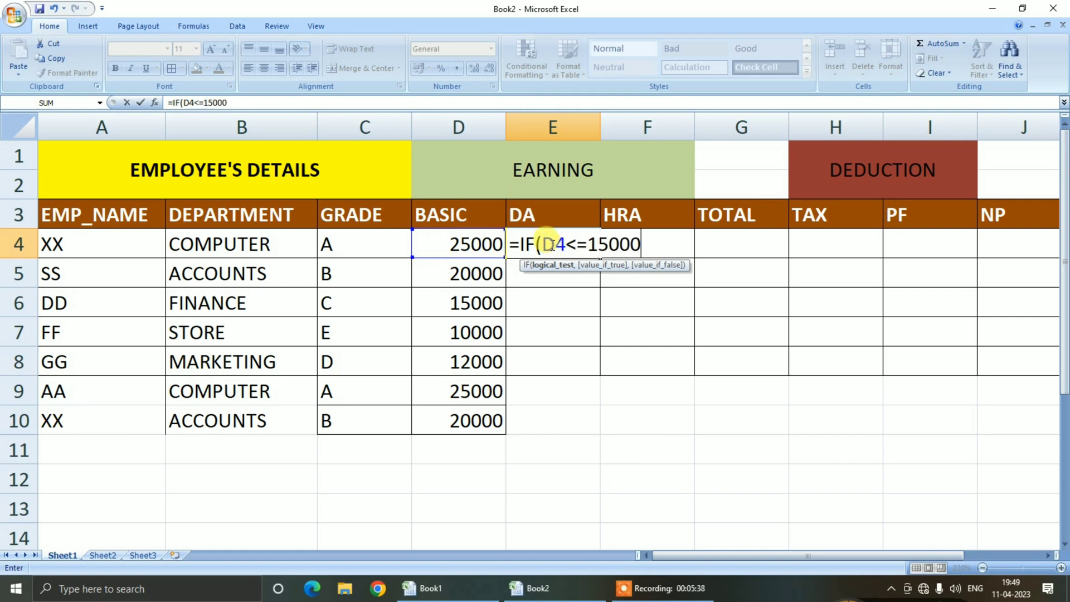
type(",")
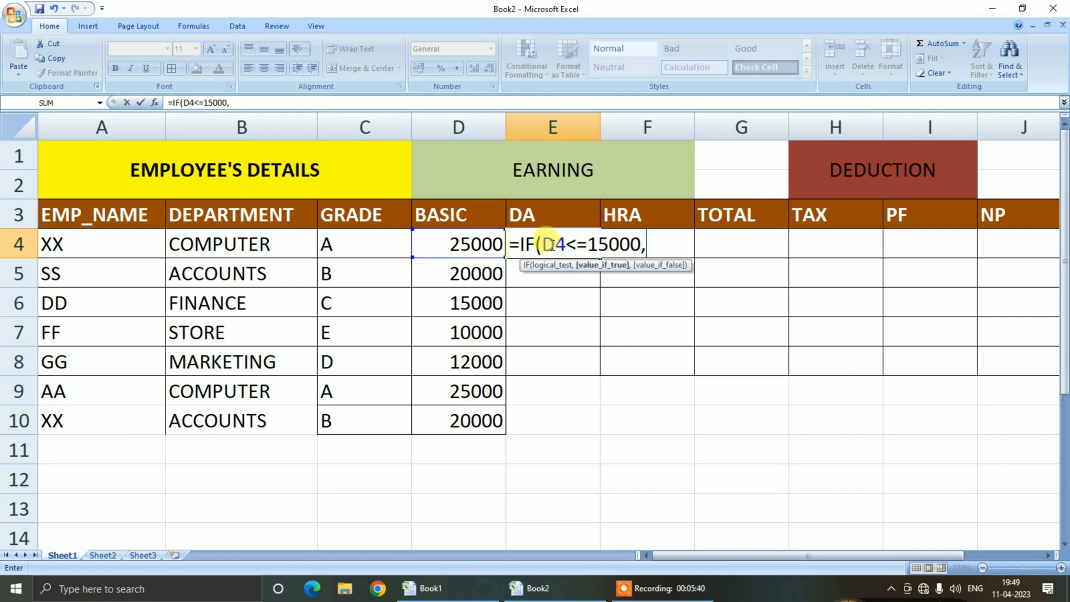
left_click(472, 243)
type("*5")
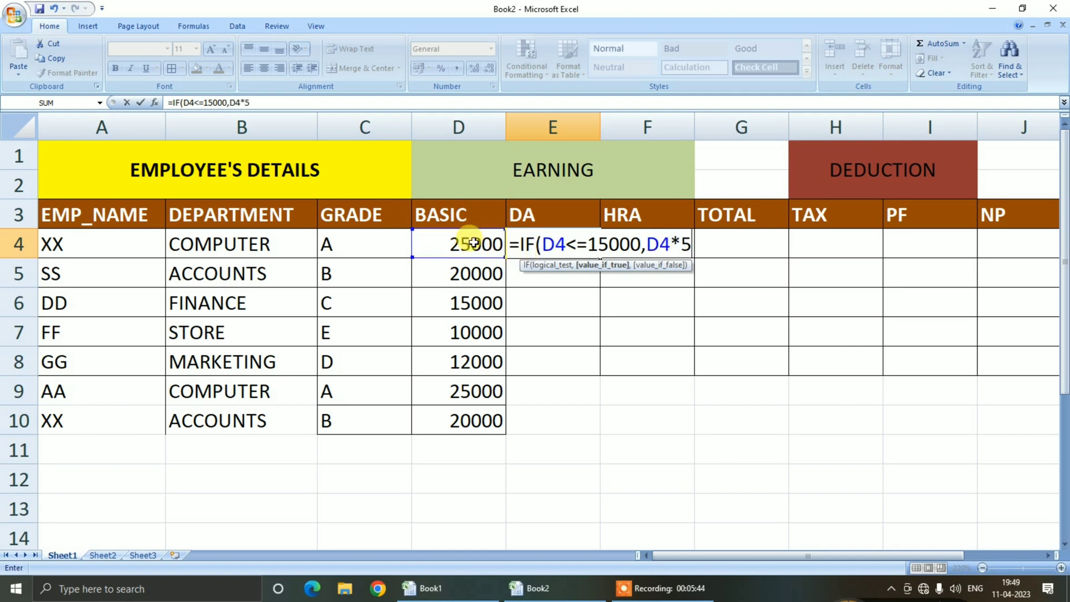
type("%,IF(")
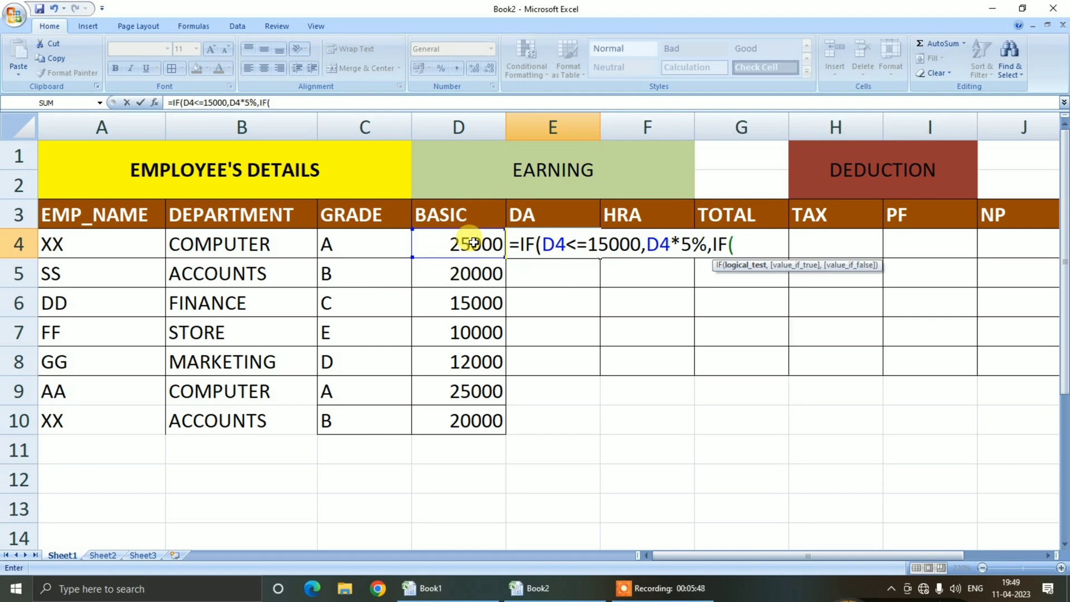
- Add the second IF to the E4 formula, returning D4*6% when D4<=20000 and D4*7% otherwise
left_click(472, 243)
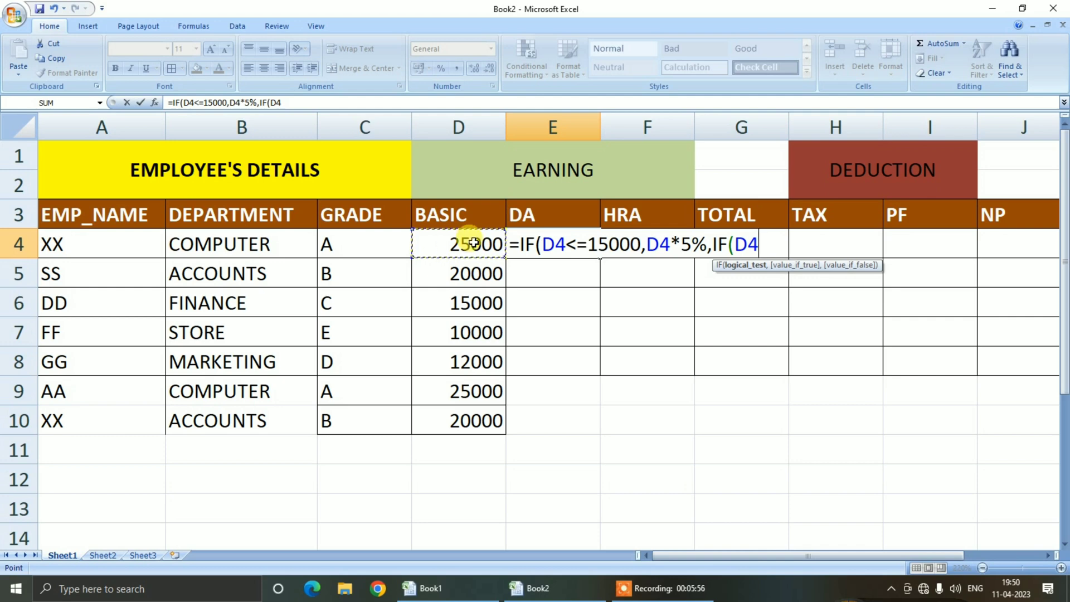
type("<=20000")
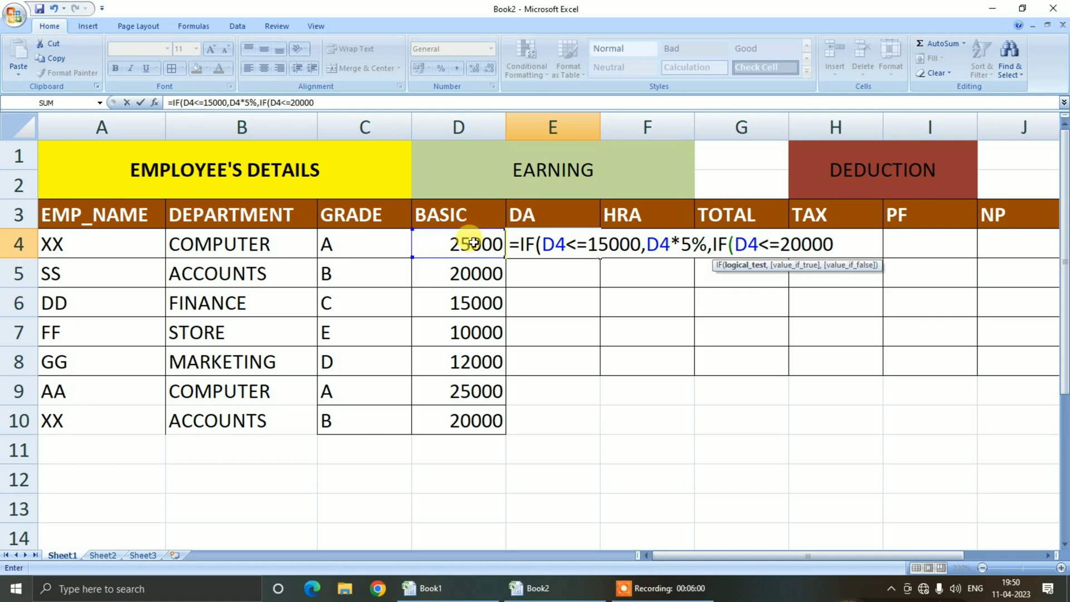
type(",")
left_click(473, 243)
type("*")
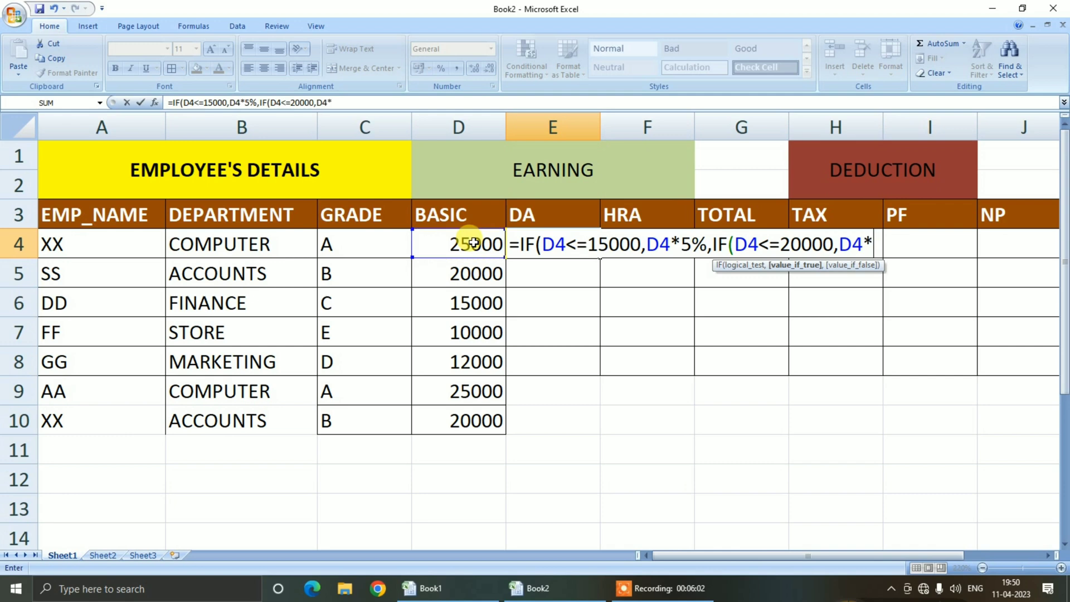
type("6%,")
left_click(473, 244)
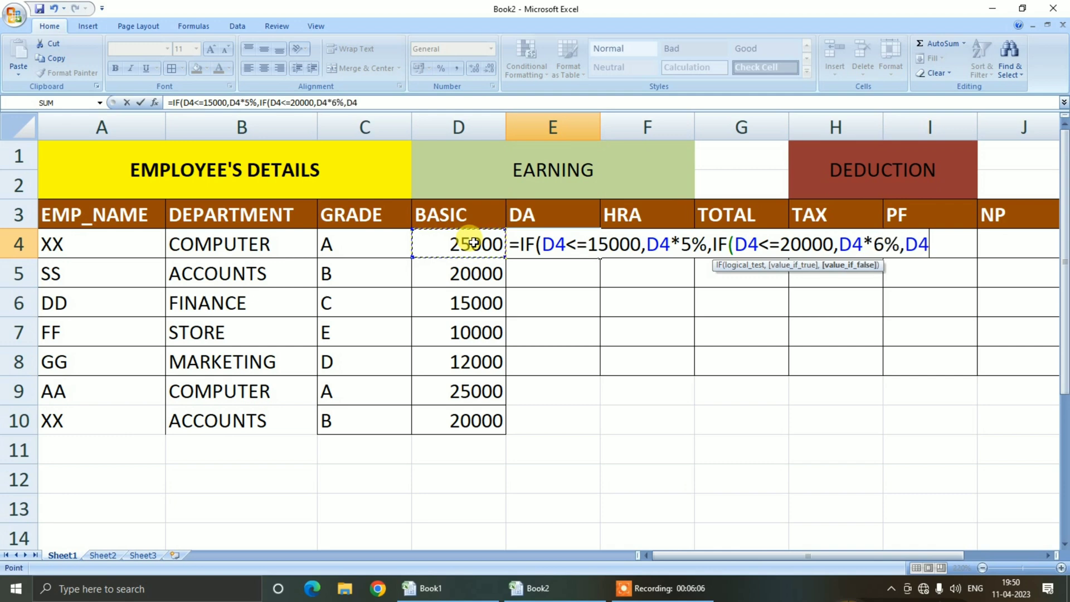
type("*7%")
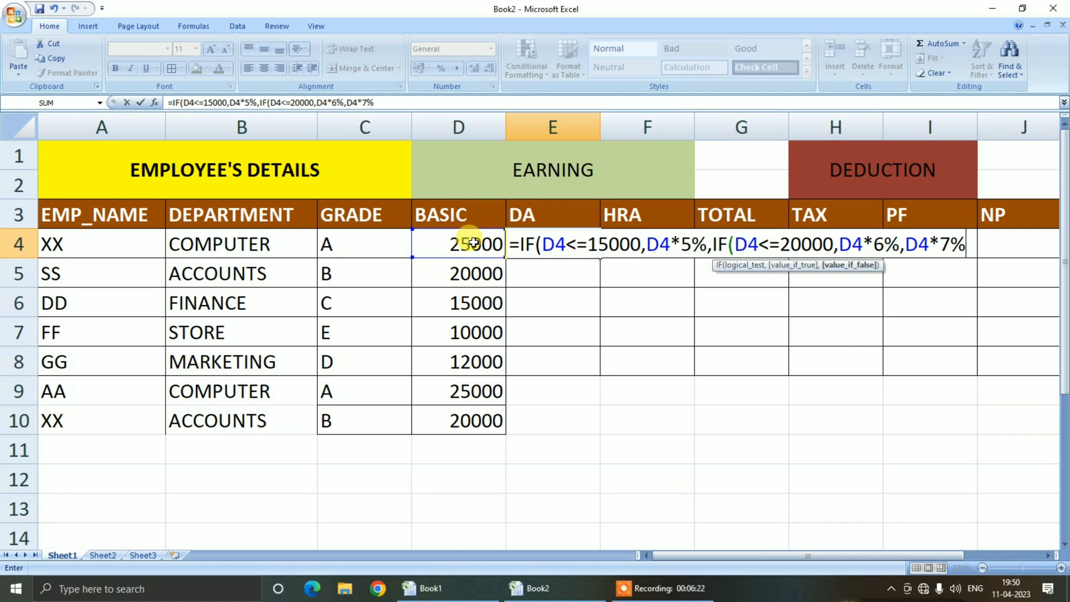
- Close and enter the DA formula in E4, accept the proposed parenthesis correction and reselect the cell
type(")))")
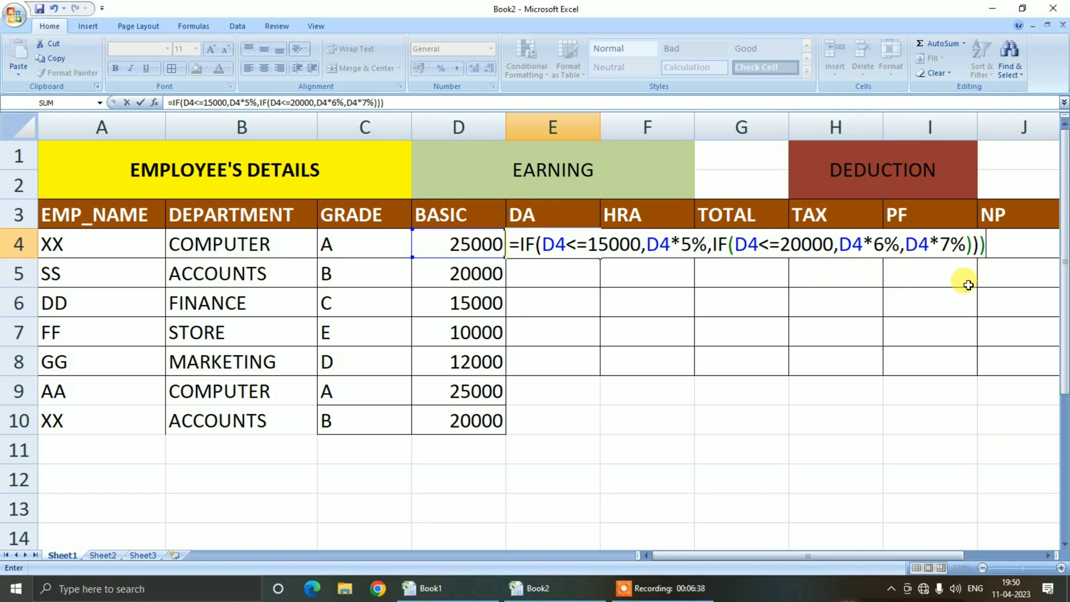
key("BackSpace")
key("BackSpace")
key("Return")
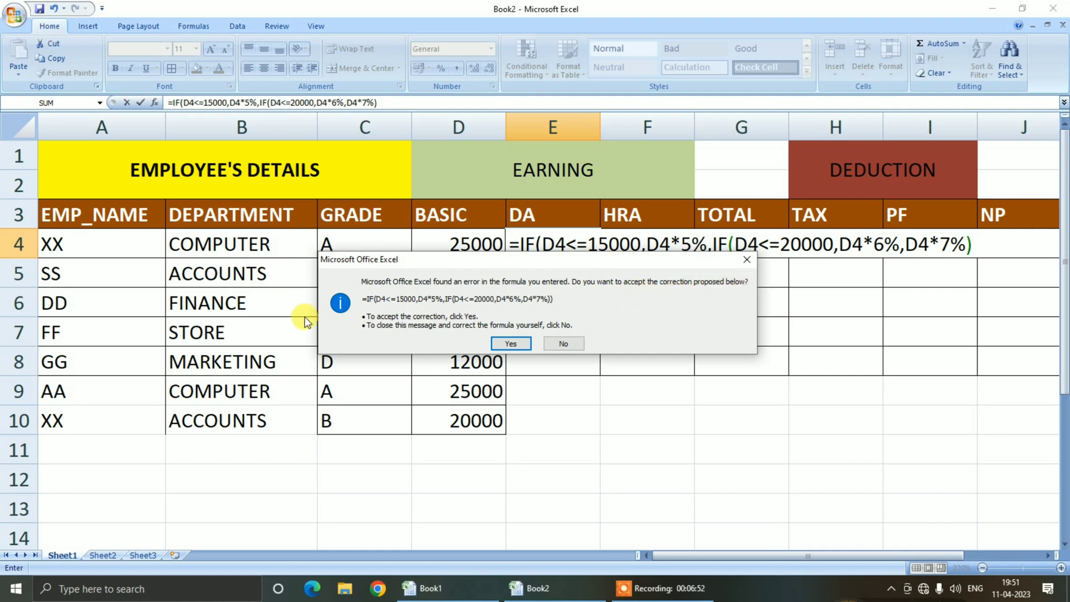
left_click(511, 344)
left_click(561, 244)
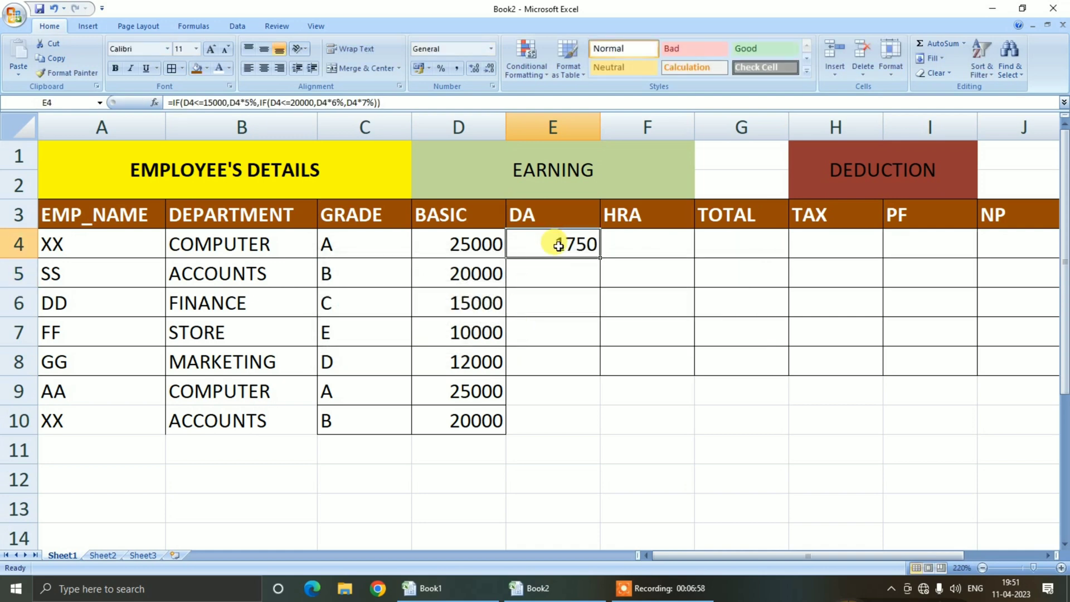
- Try to enter the DA formula in E4 without the comma before the second IF, and dismiss the error message
double_click(560, 244)
left_click(715, 246)
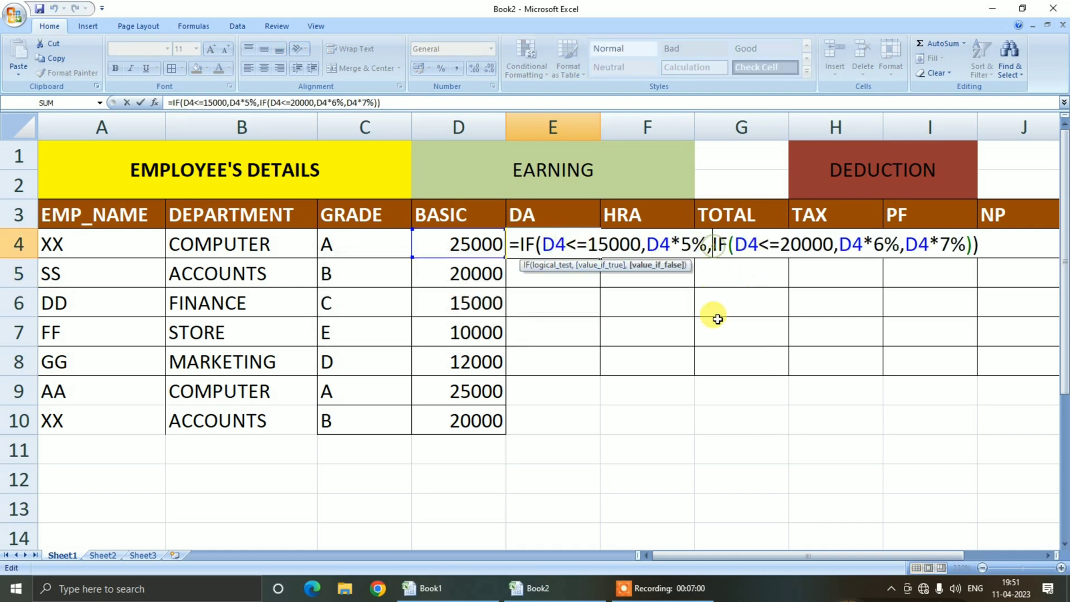
key("BackSpace")
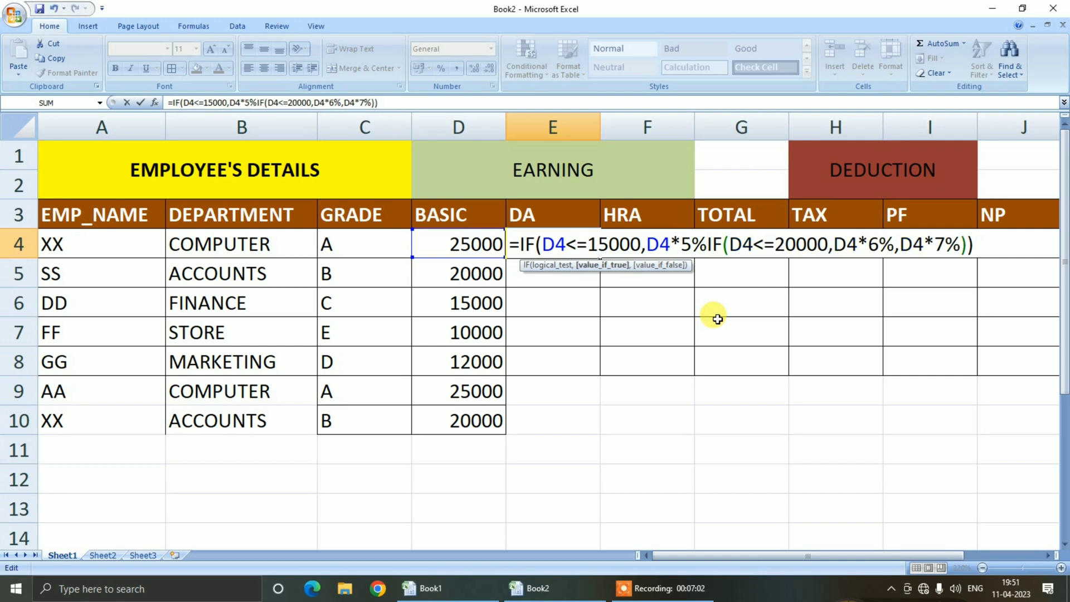
key("Return")
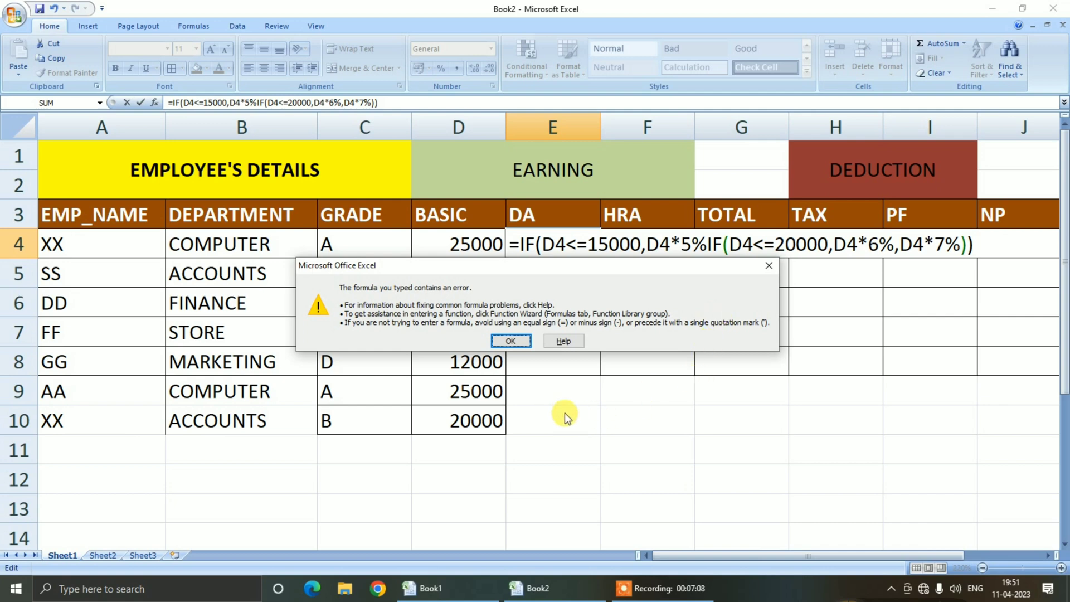
left_click(508, 340)
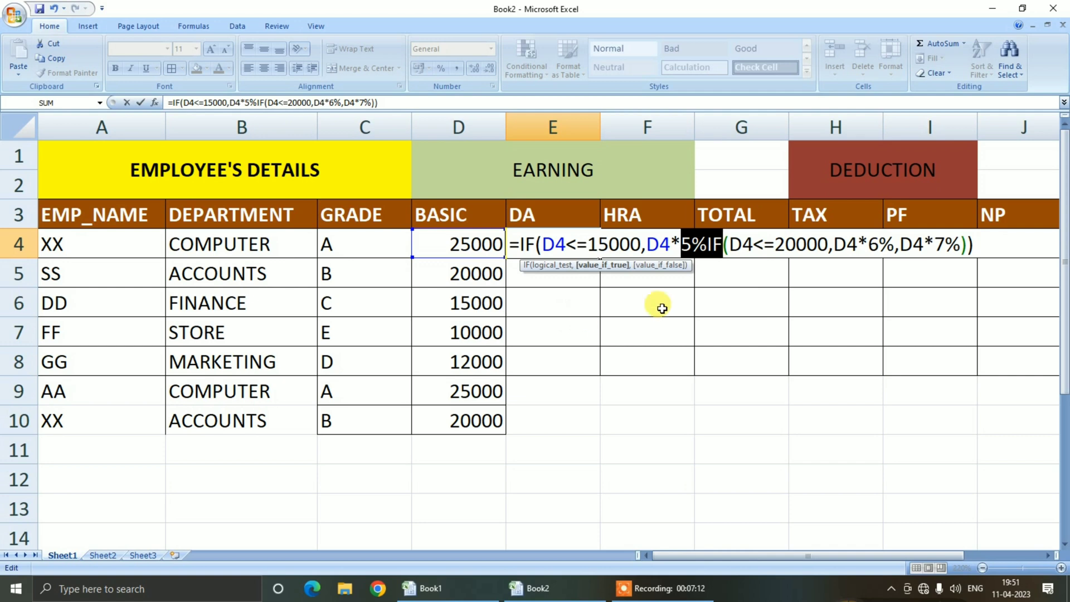
- Restore the comma between D4*5% and the second IF in the E4 formula and enter it
left_click(707, 243)
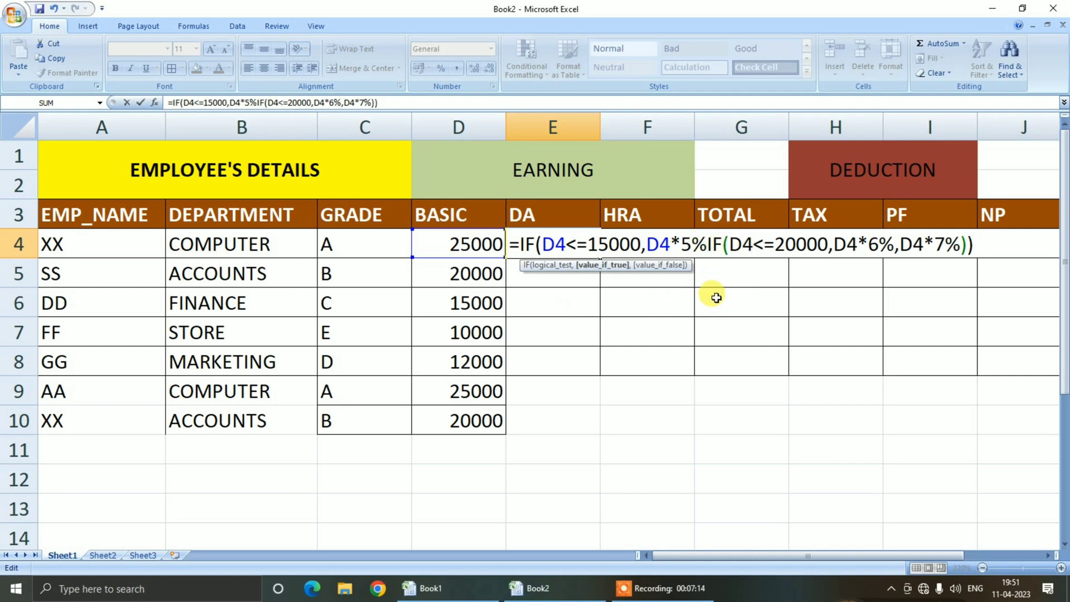
type(",")
key("Return")
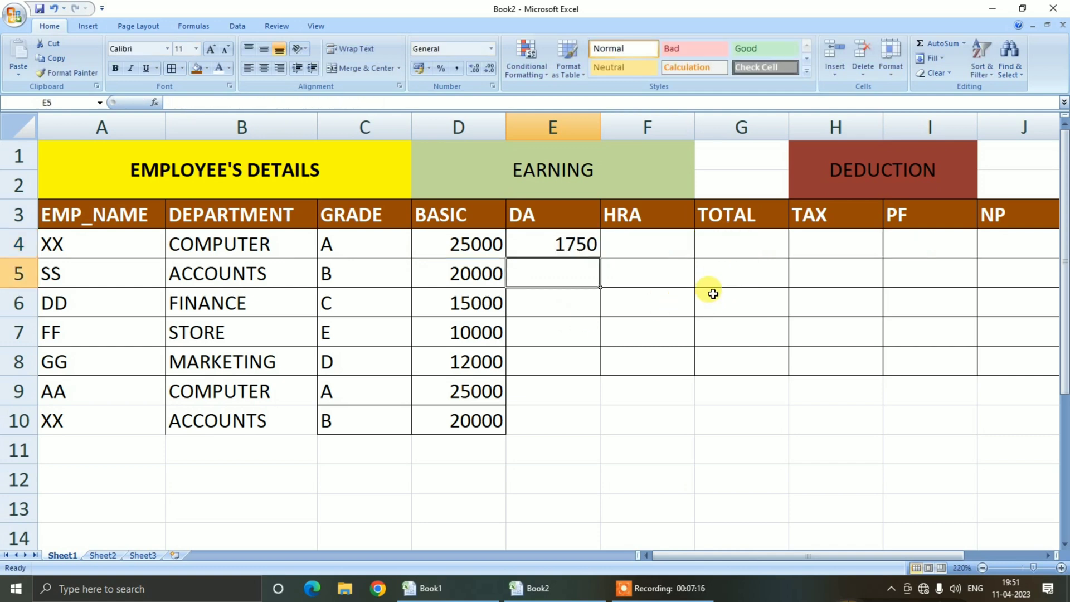
- Fill the DA formula from E4 down to E10
left_click(556, 247)
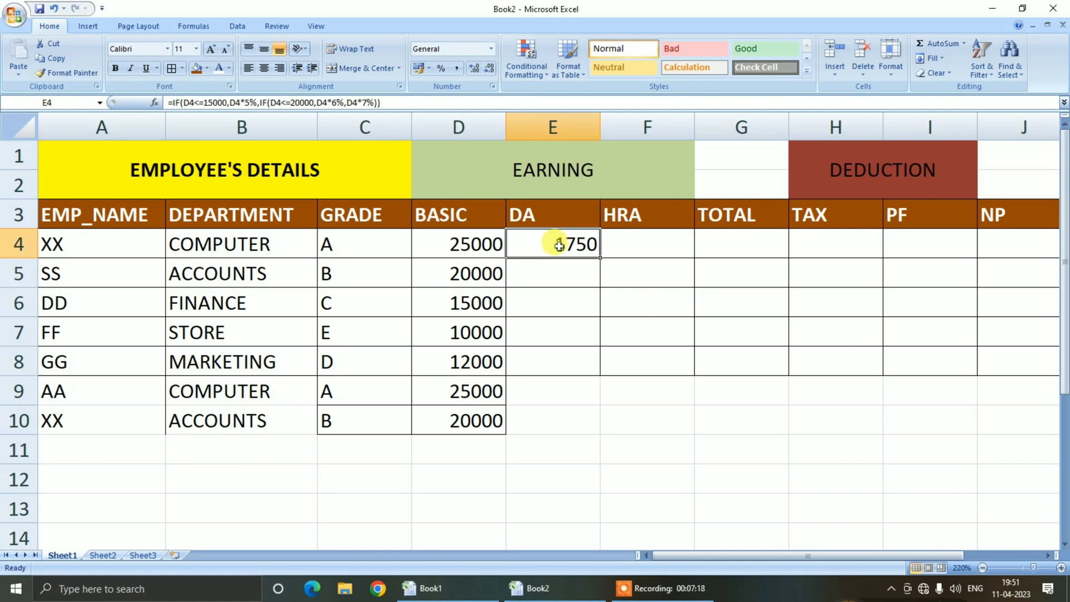
left_click_drag(602, 258, 602, 368)
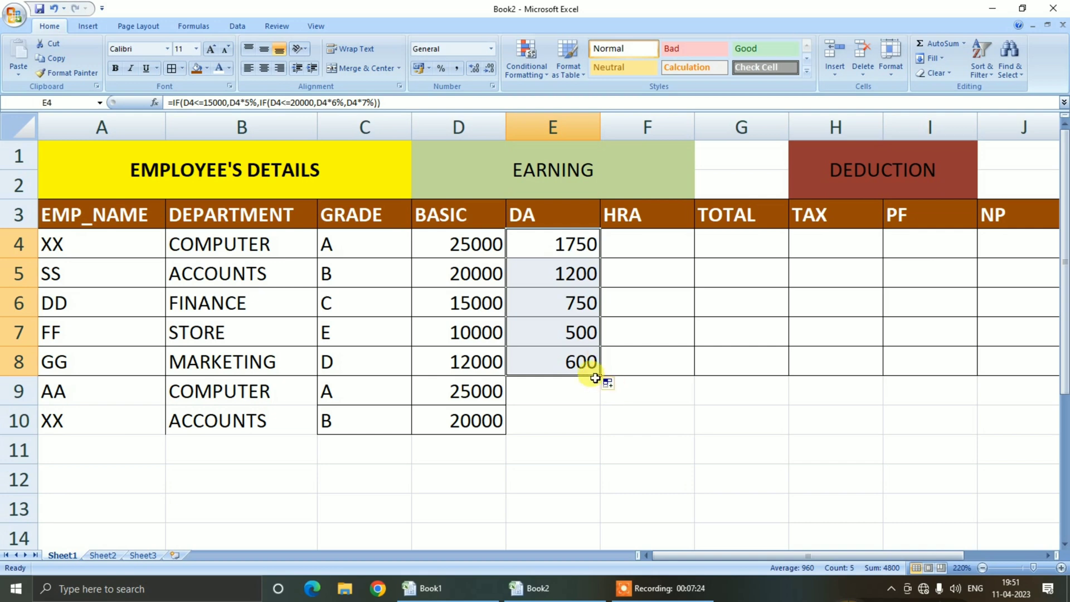
left_click(606, 379)
left_click(593, 370)
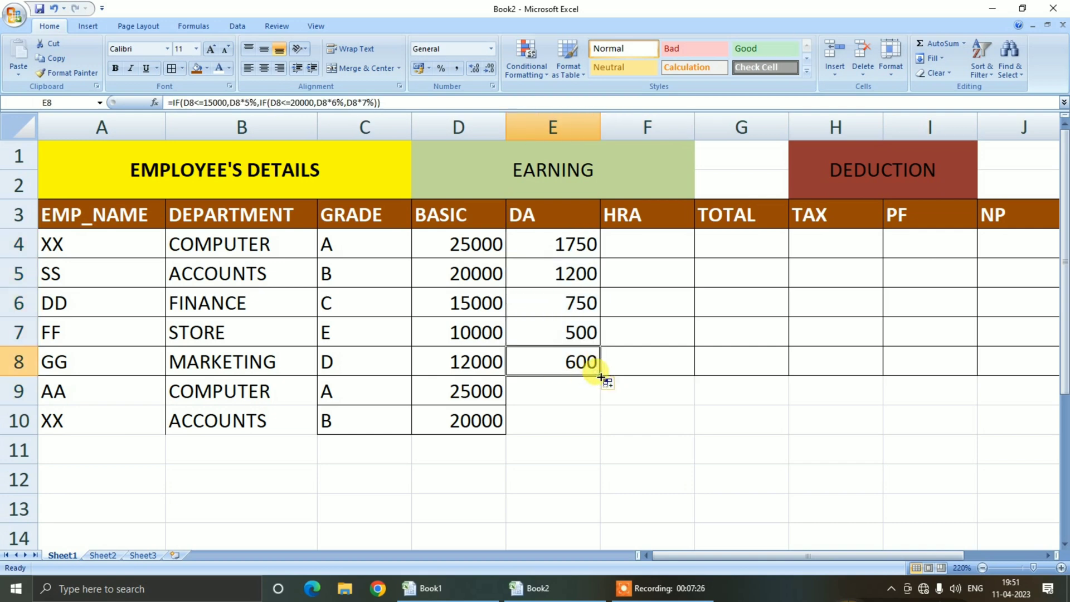
left_click_drag(601, 376, 601, 435)
- Start a nested IF formula for HRA in F4 that returns D4*10% when D4<=15000
left_click(644, 235)
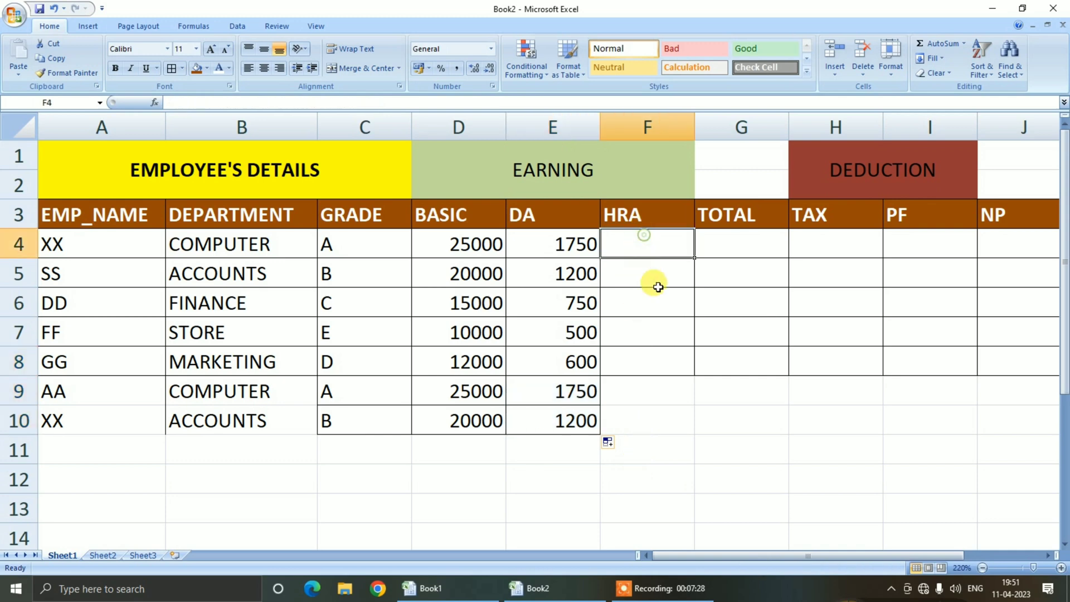
type("=IF(")
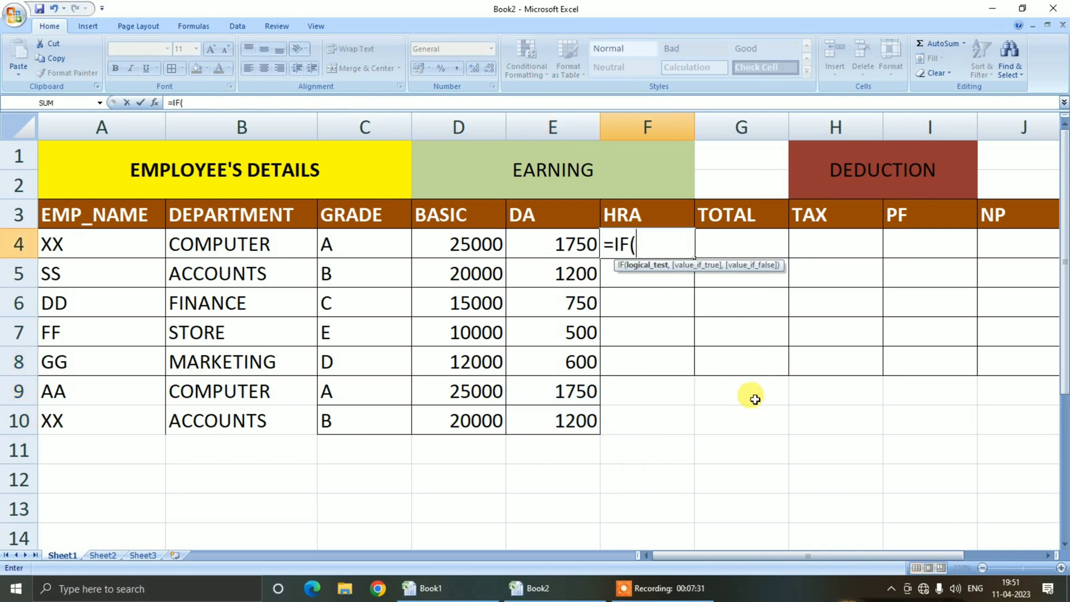
key("Left")
key("Left")
type("<")
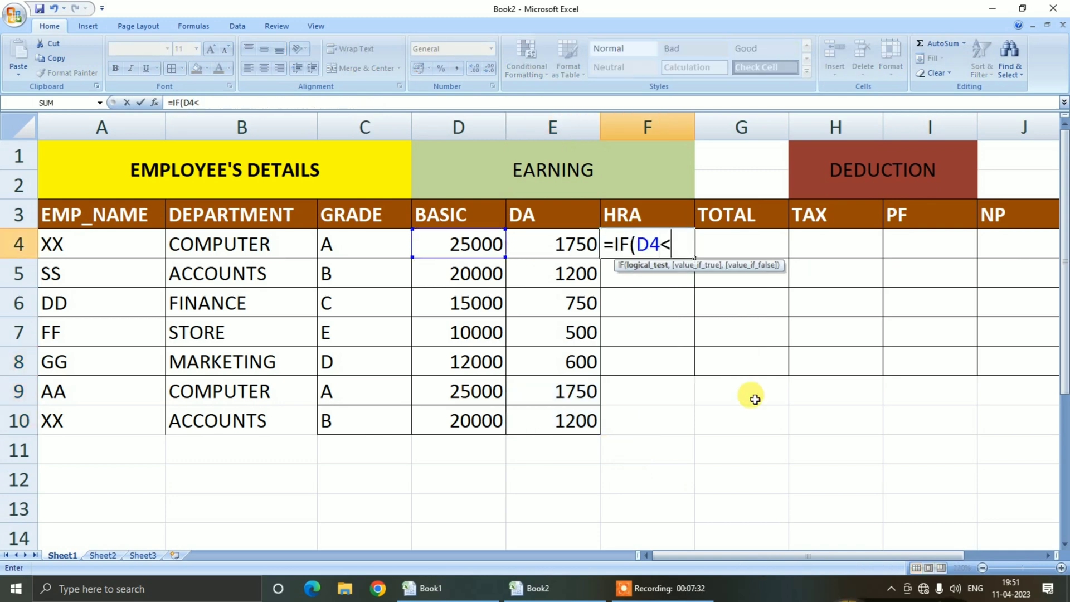
type("=15000,")
key("Left")
key("Left")
key("Left")
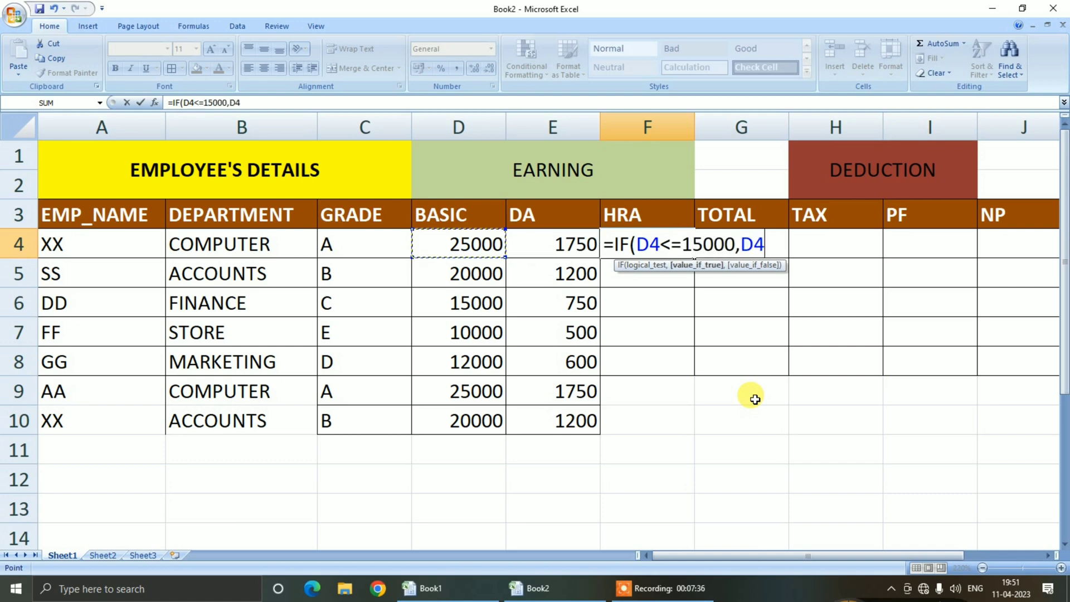
key("Right")
type("*10")
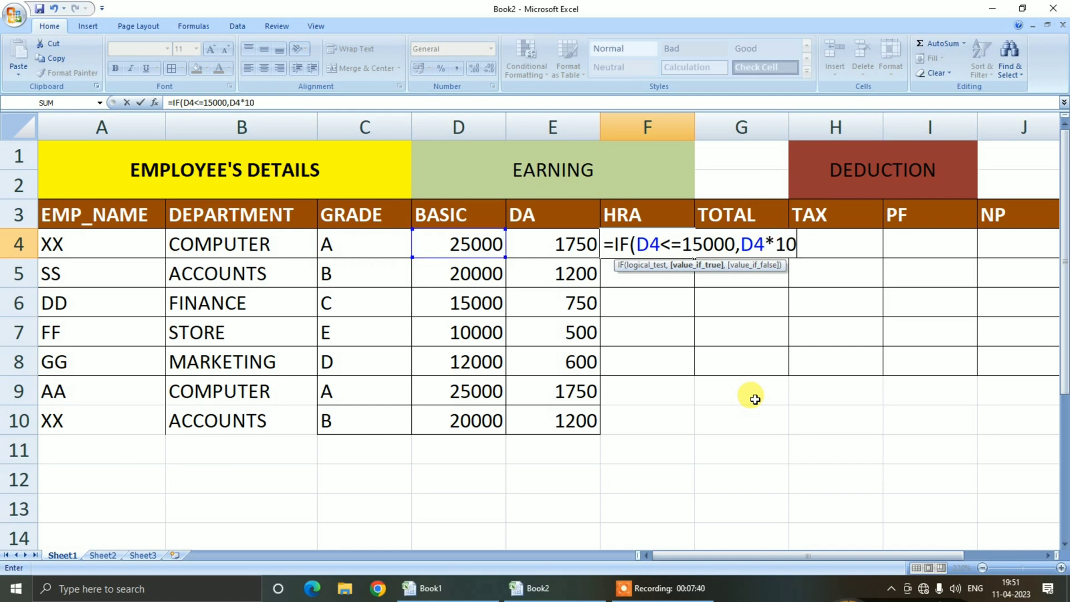
type("%,")
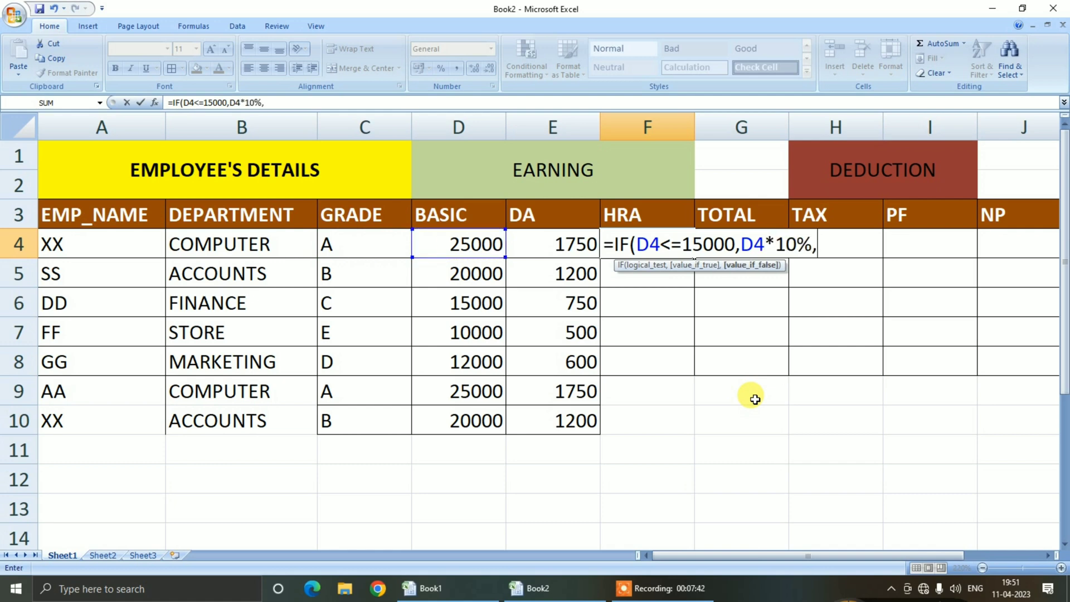
- Add a second IF to the F4 formula that returns D4*12% when D4<=20000
type("IF(")
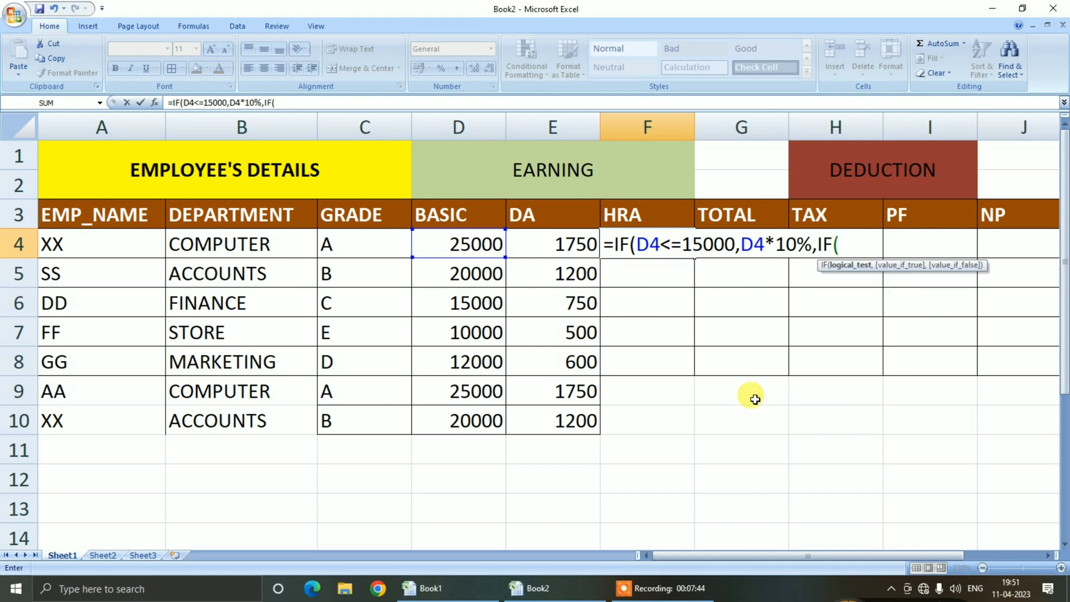
key("Left")
key("Left")
key("Left")
key("Right")
type("<=2")
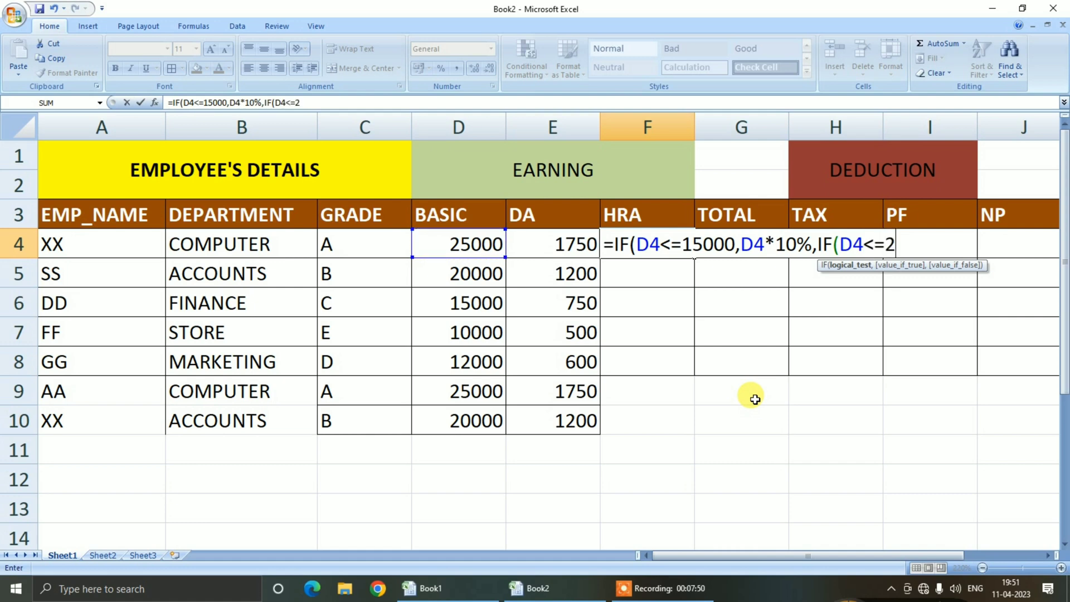
type("0000,")
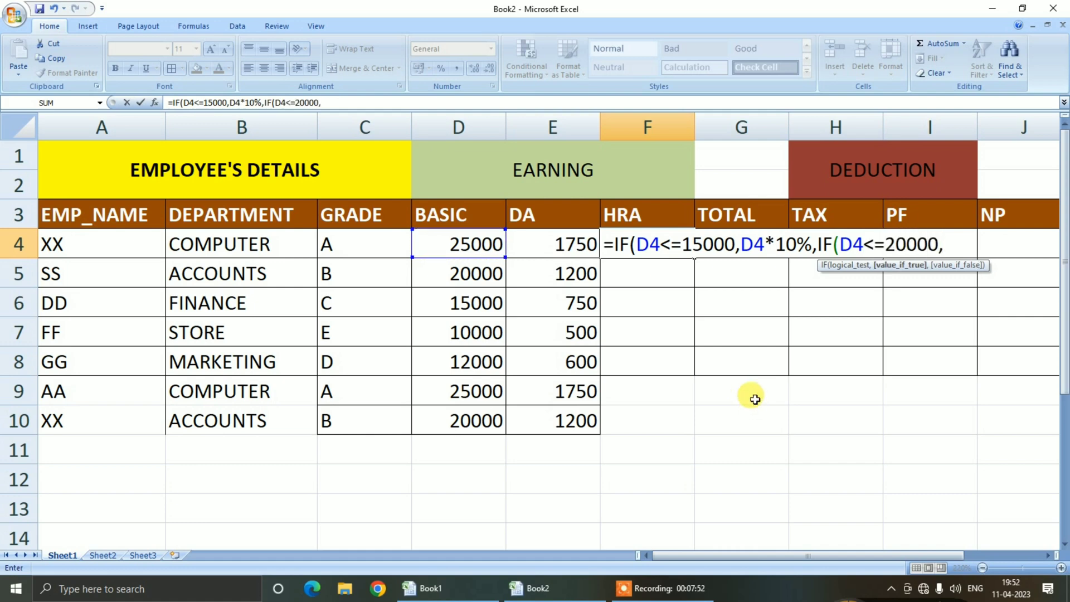
key("Left")
key("Left")
type("*12")
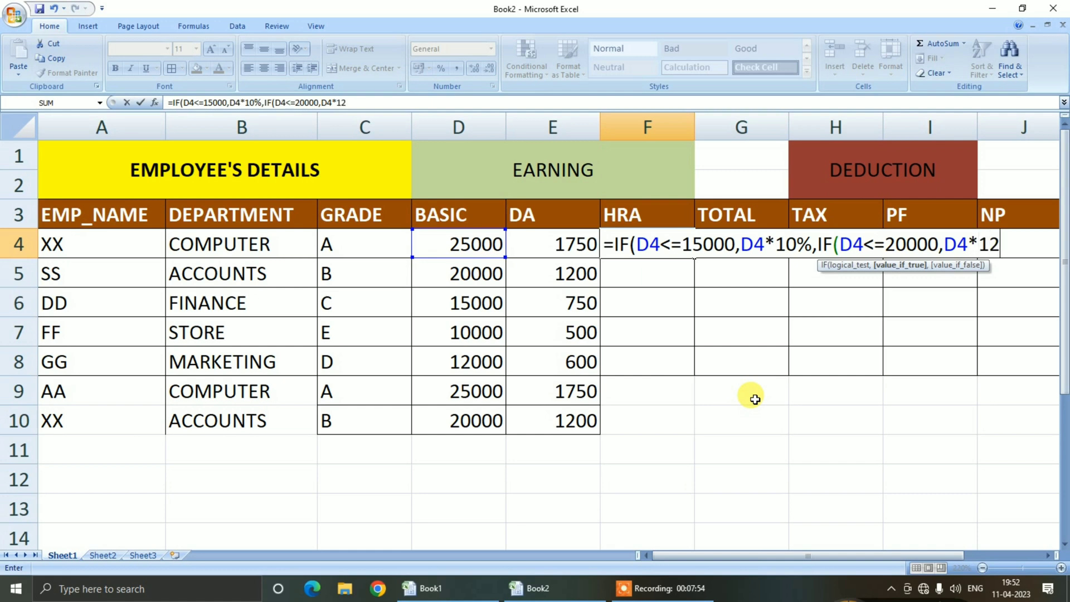
type("%,")
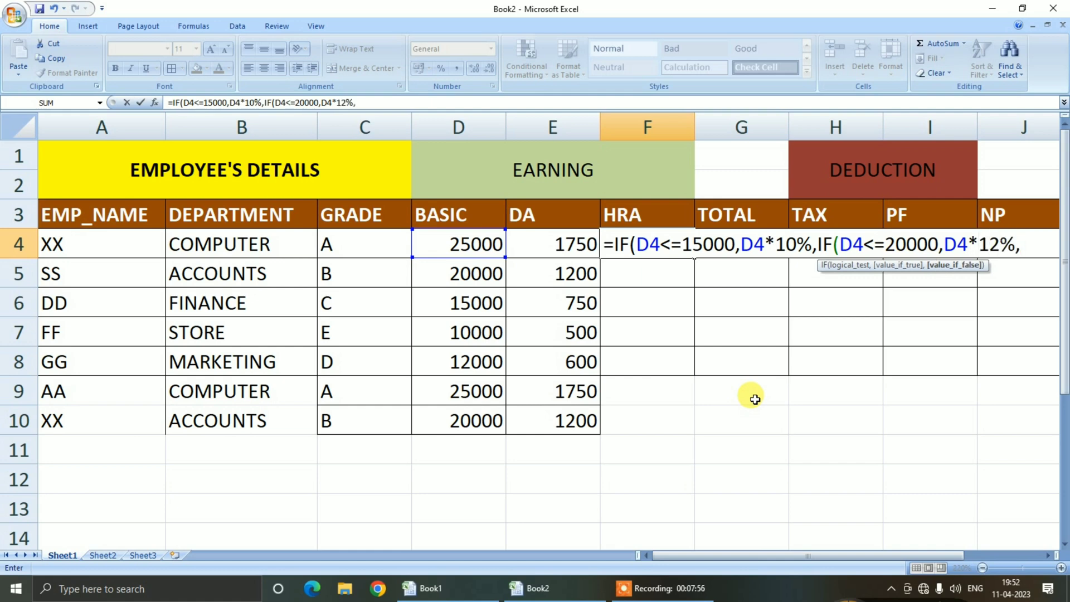
- Complete the HRA formula in F4 with D4*15% as the otherwise value and fill it down to F10
key("Left")
key("Left")
type("*15%")
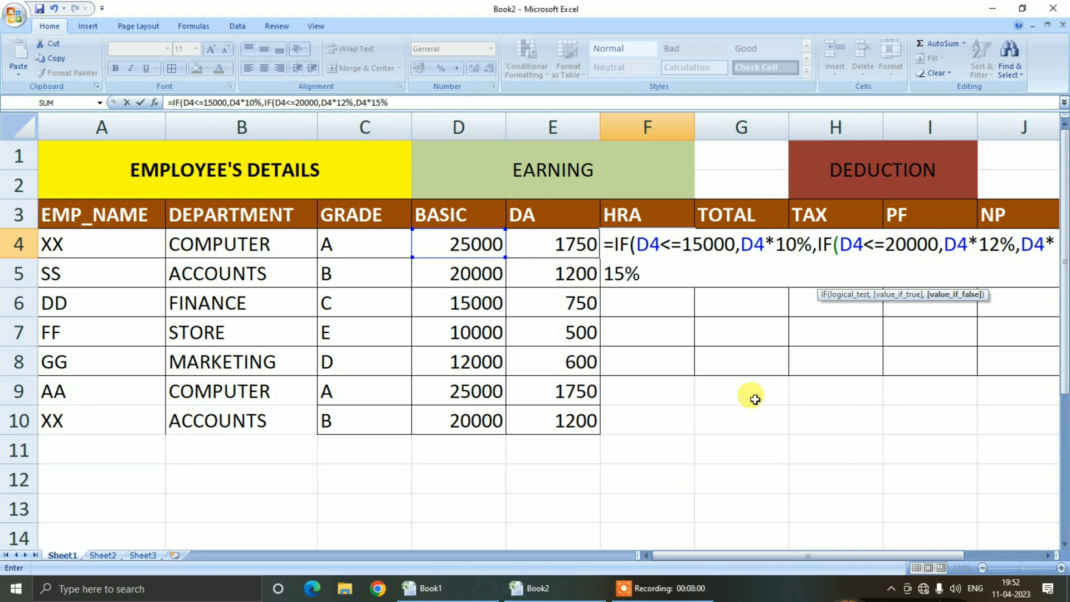
type("))")
key("Return")
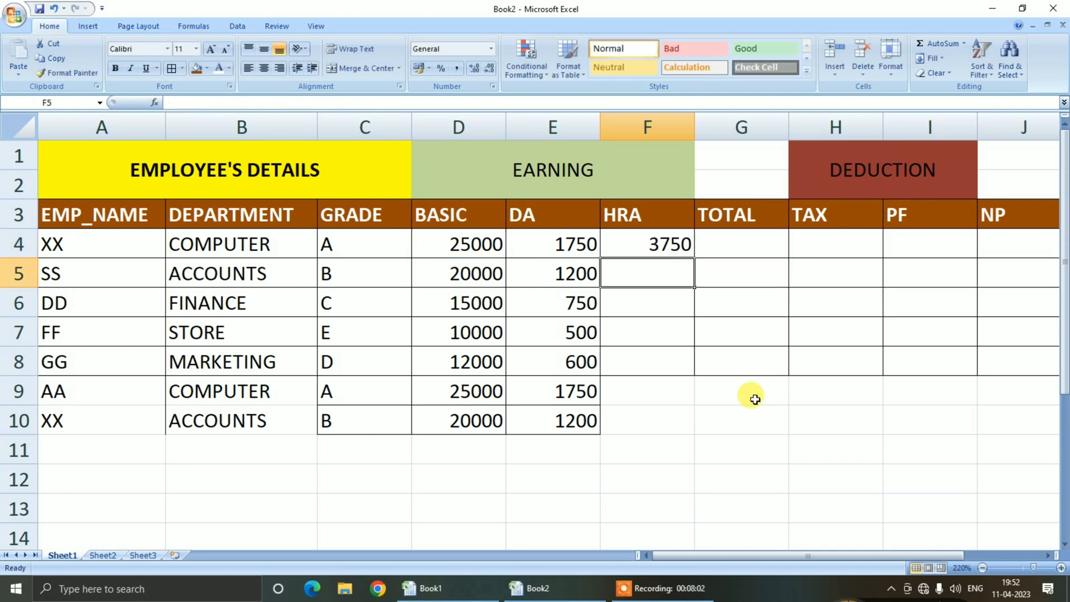
left_click(671, 247)
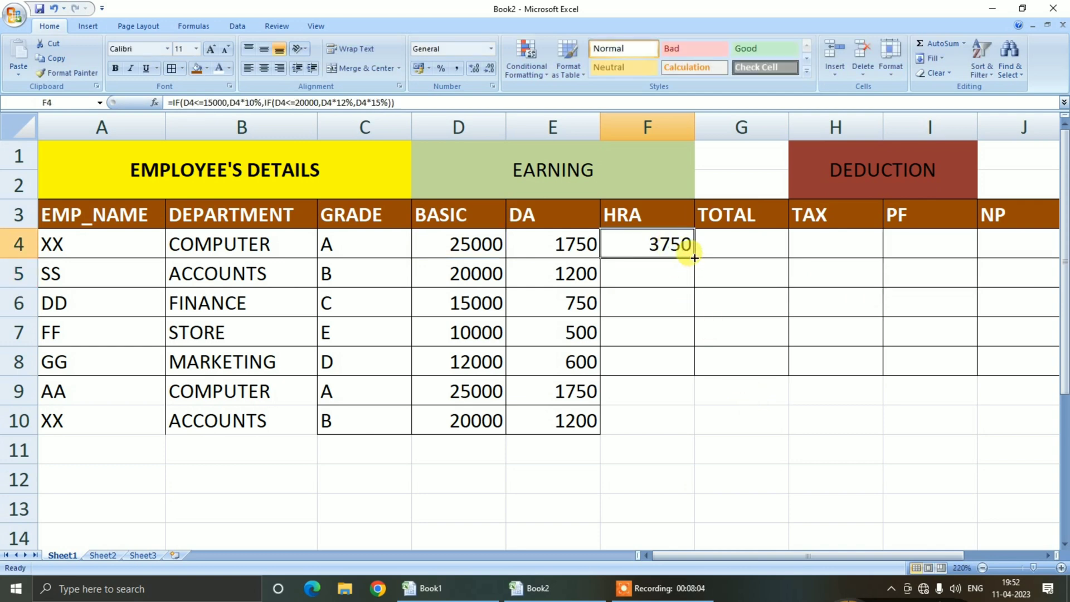
left_click_drag(694, 258, 677, 441)
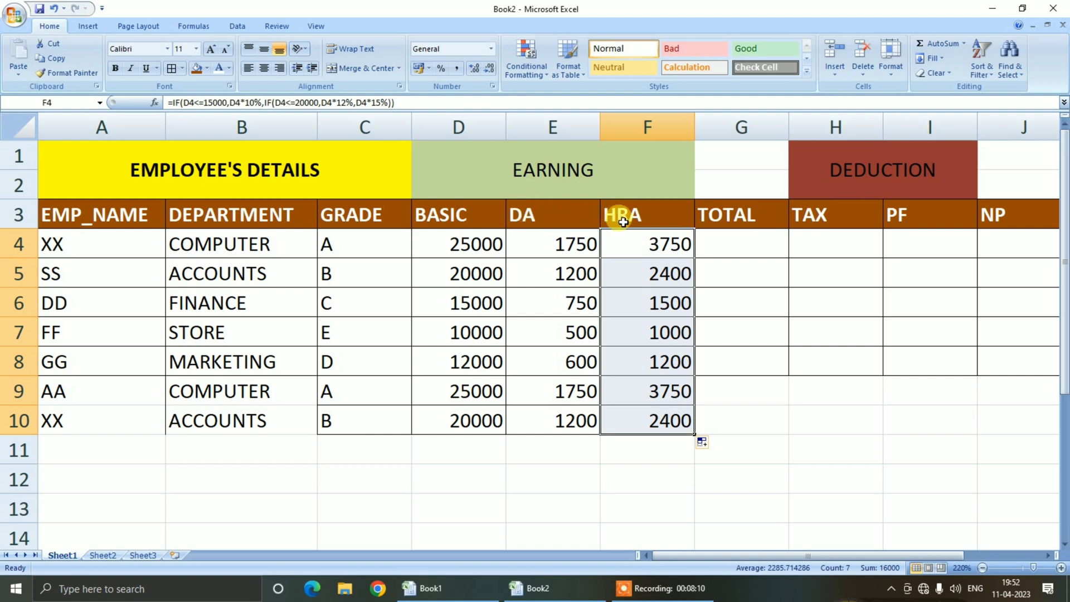
- Calculate the total in G4 with =D4+E4+F4 and fill the formula down to G10
left_click(754, 246)
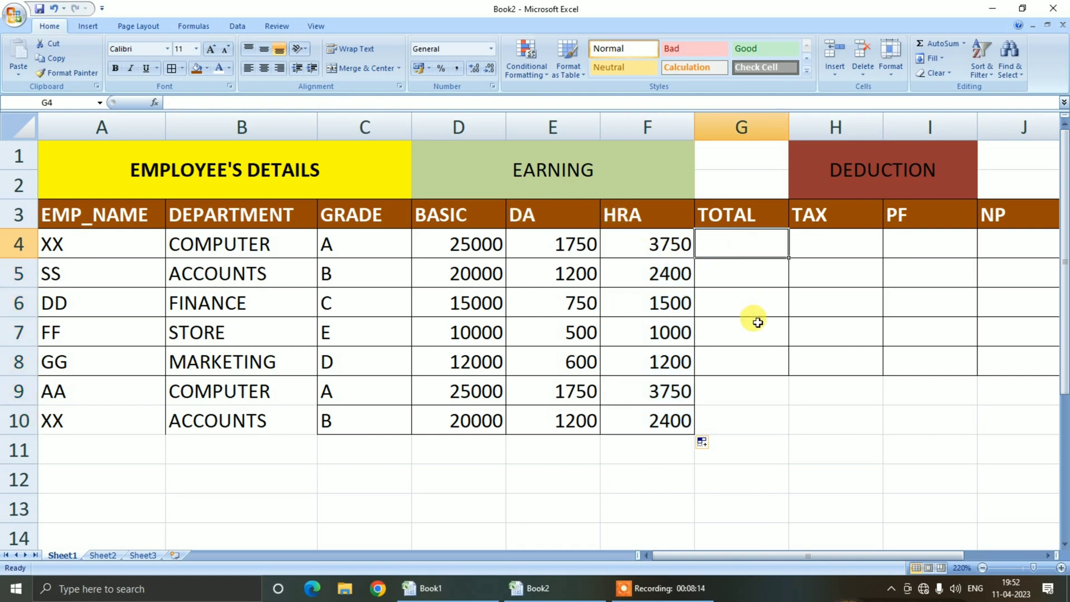
type("=")
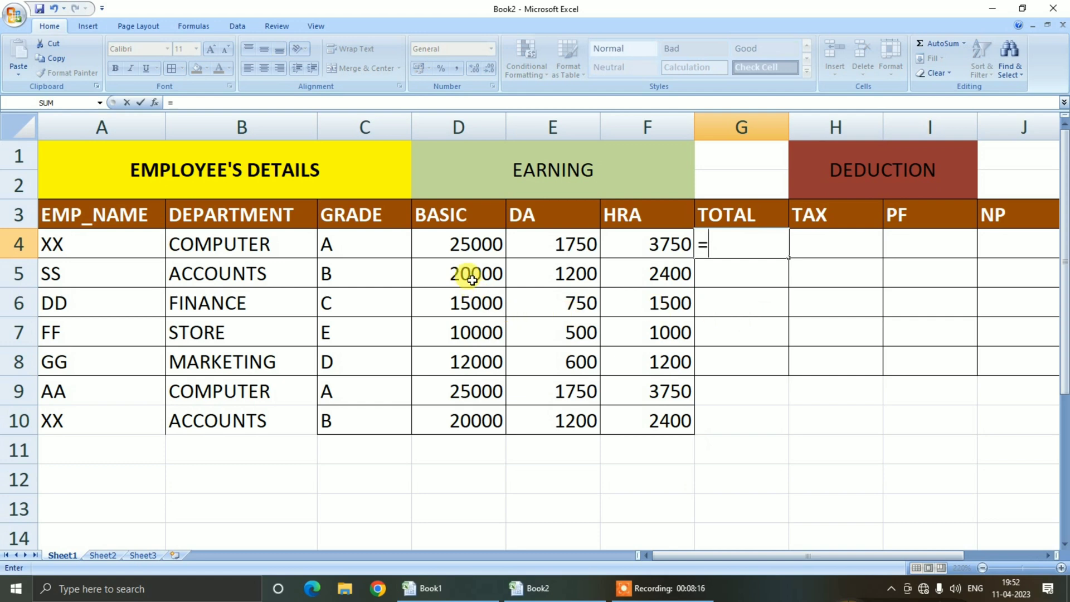
left_click(466, 250)
type("+")
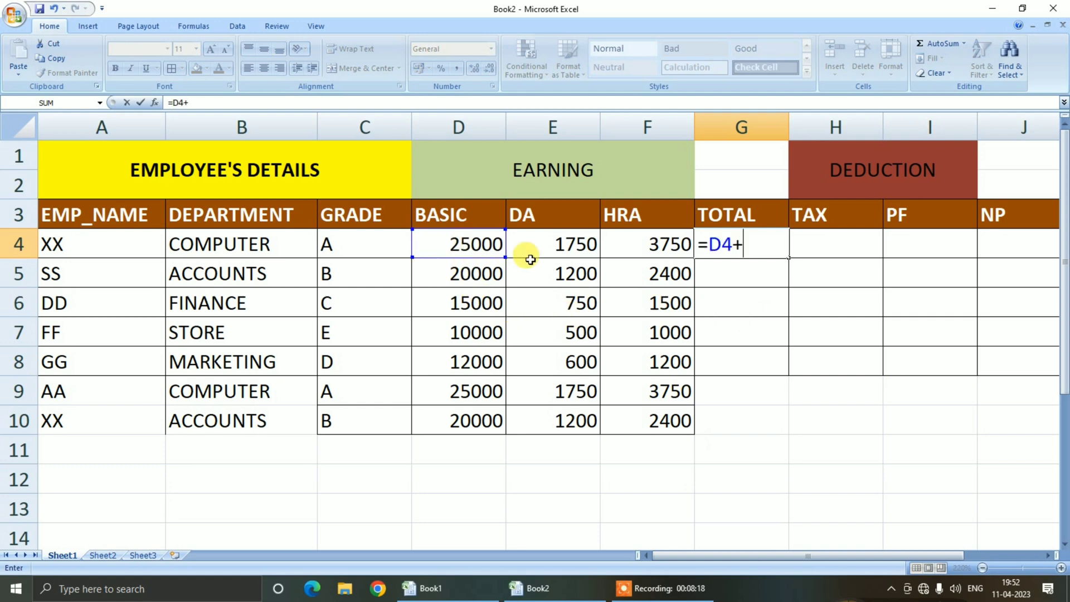
left_click(565, 250)
type("+")
left_click(632, 246)
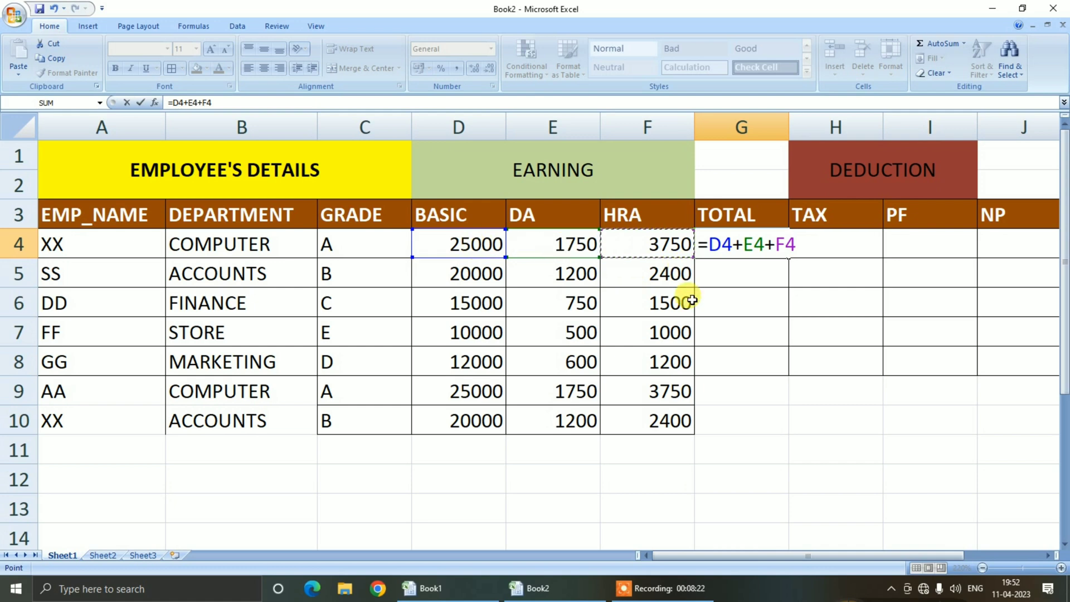
key("Return")
left_click(749, 243)
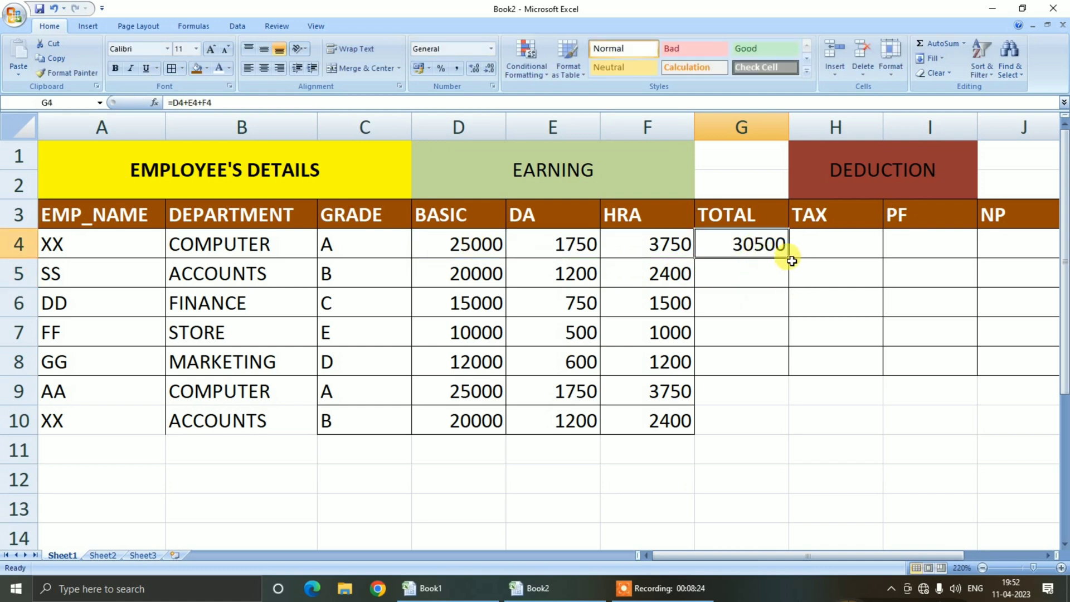
left_click_drag(790, 260, 776, 433)
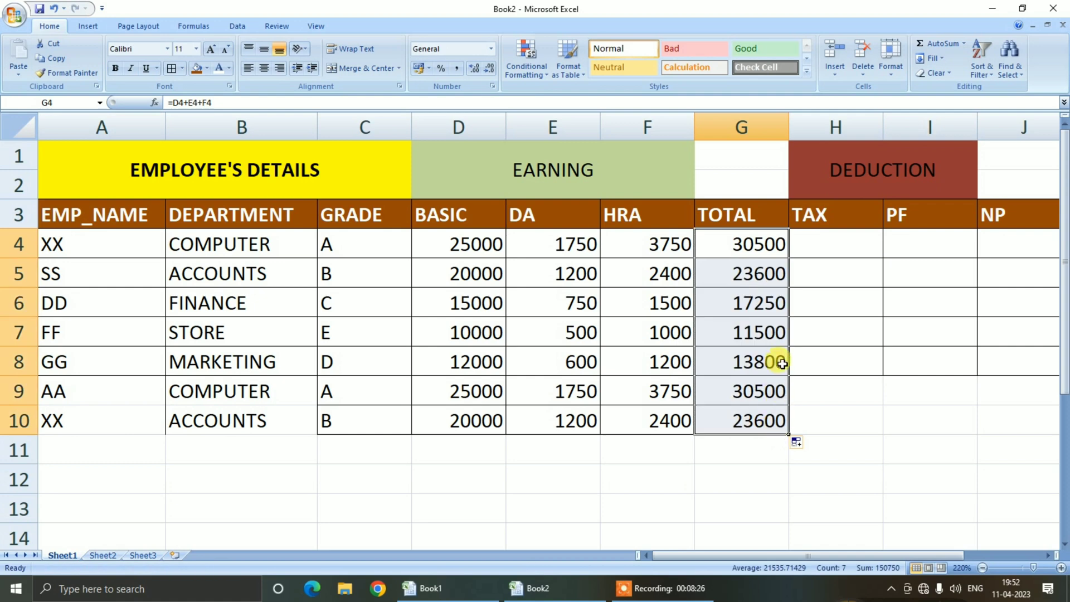
- Start an IF formula for TAX in H4 that returns G4*2% when G4<=20000
left_click(824, 237)
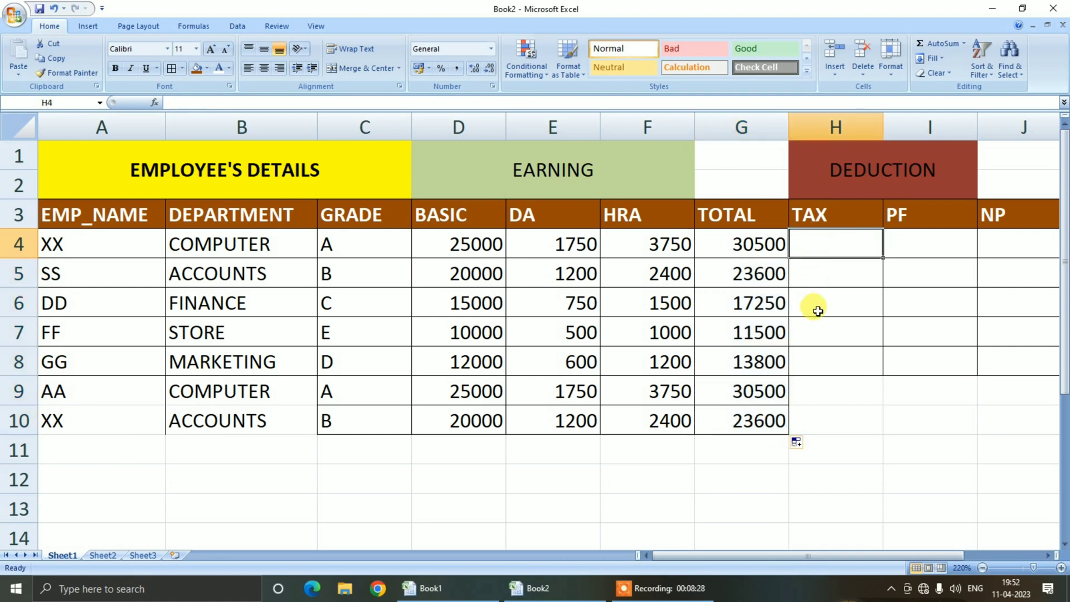
type("=")
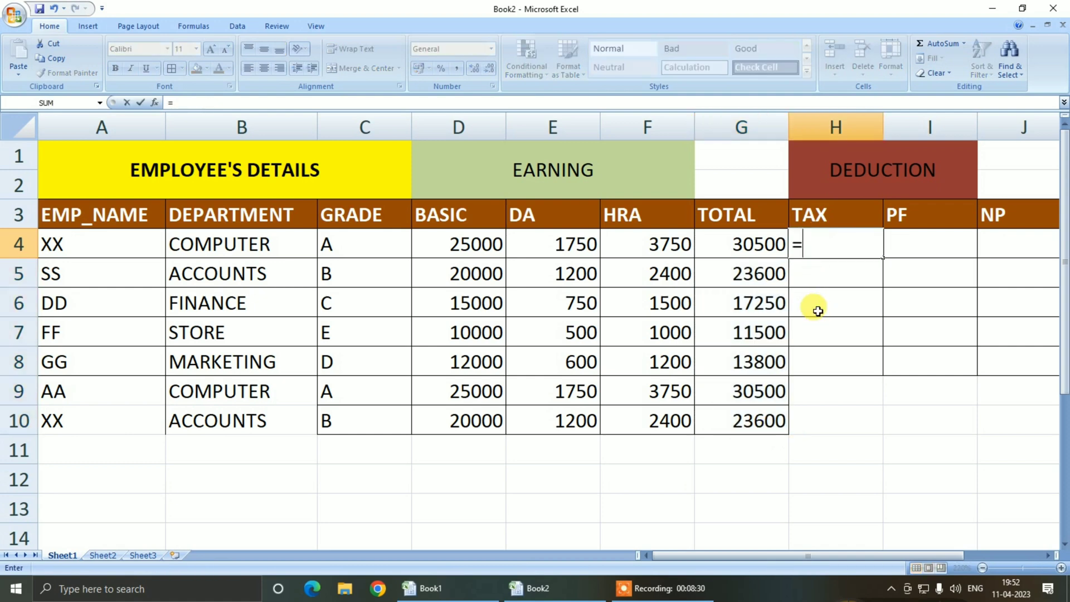
type("IF(")
key("Left")
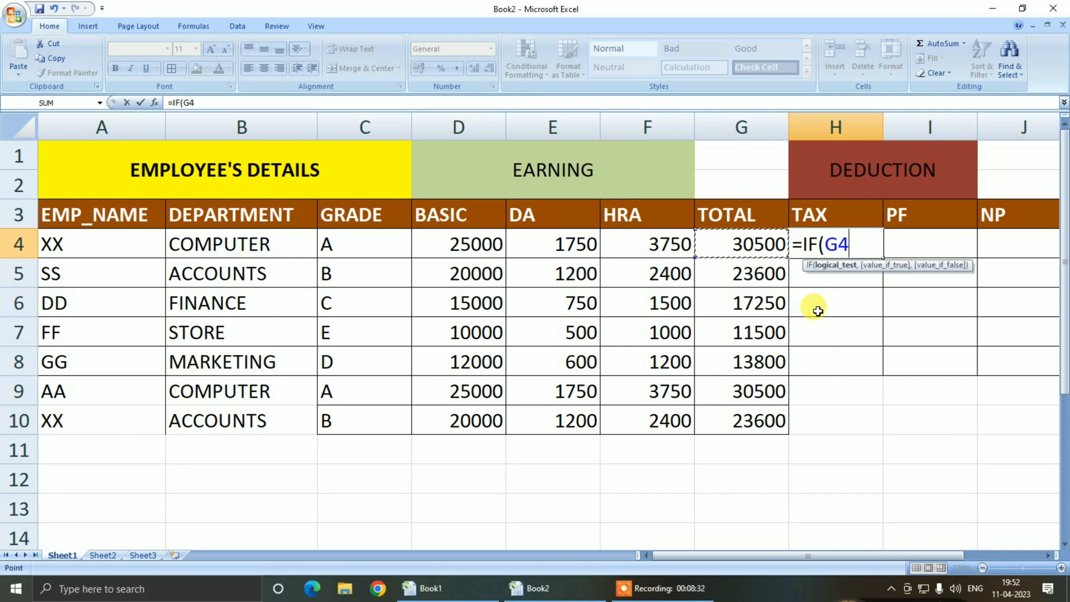
type("<=2000")
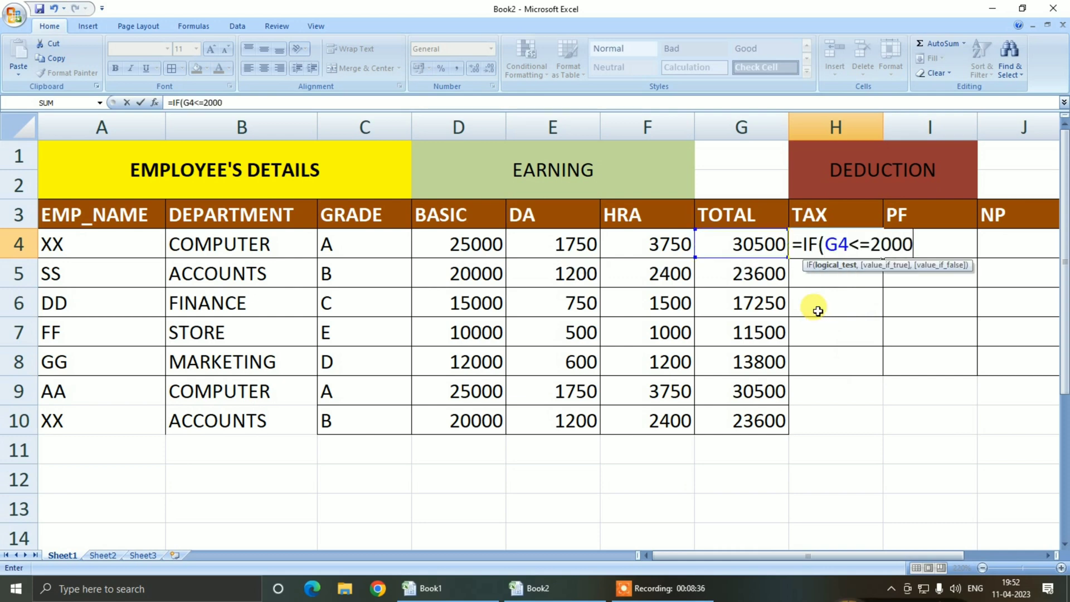
type("0,")
key("Left")
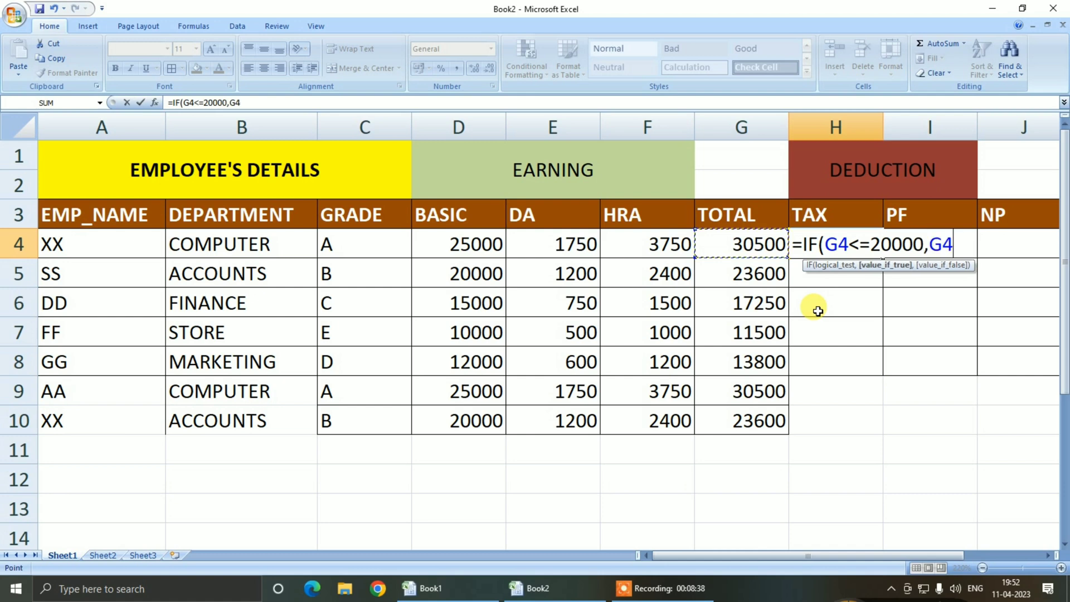
type("*2%,")
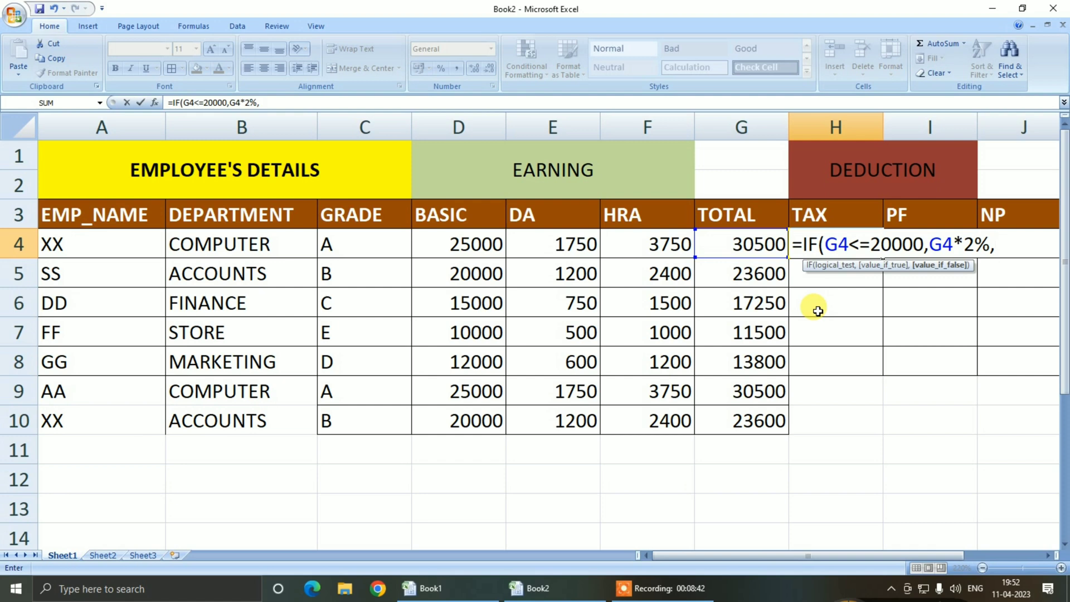
- Complete the TAX formula in H4 with G4*3% as the otherwise value and fill it down to H10
key("Left")
type("*3%)")
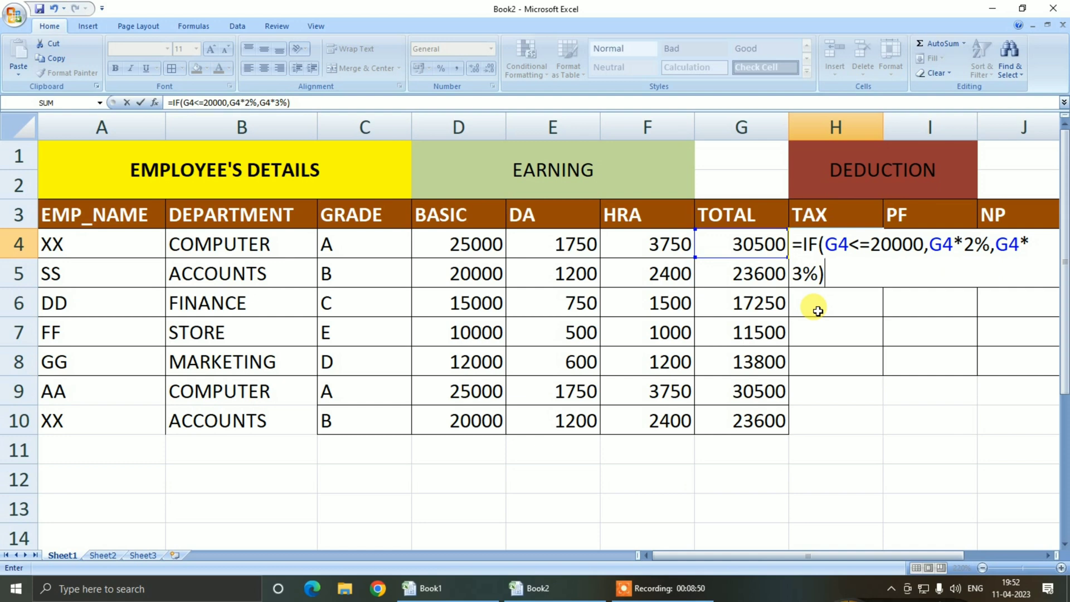
key("Return")
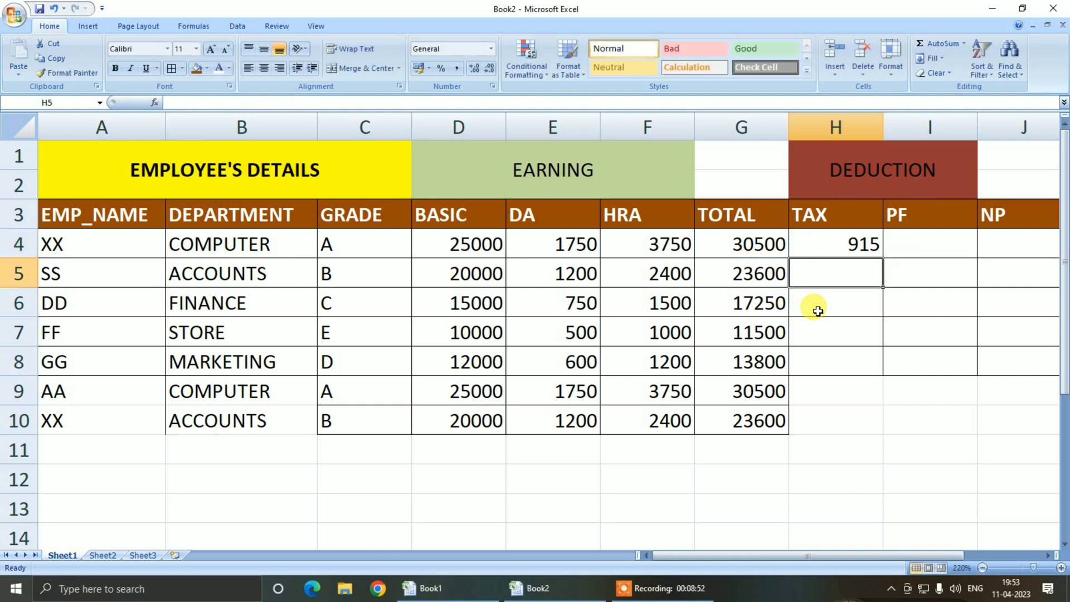
left_click(836, 241)
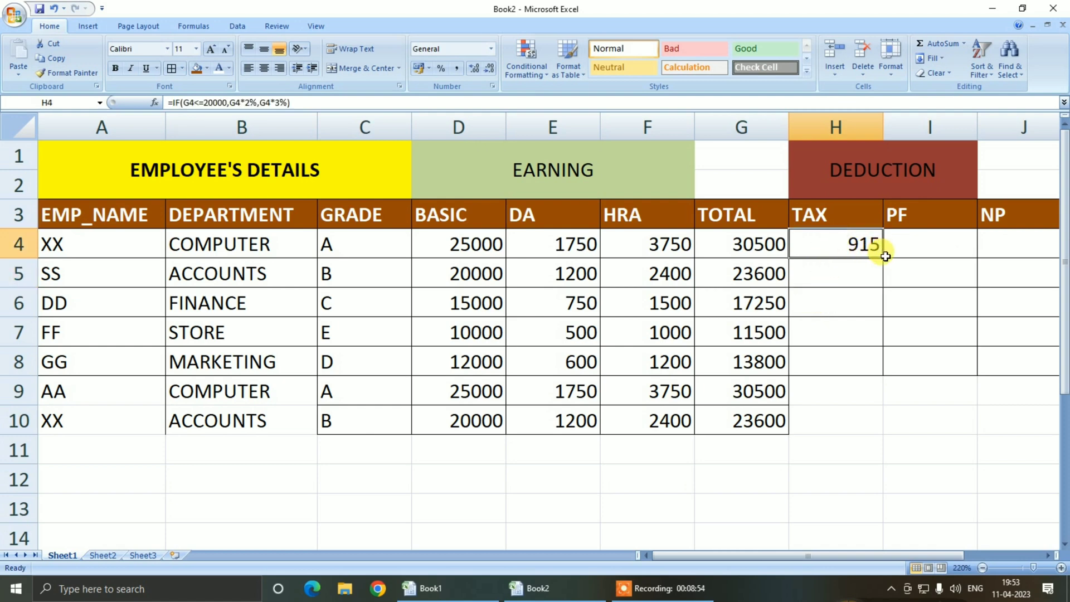
left_click_drag(885, 257, 879, 423)
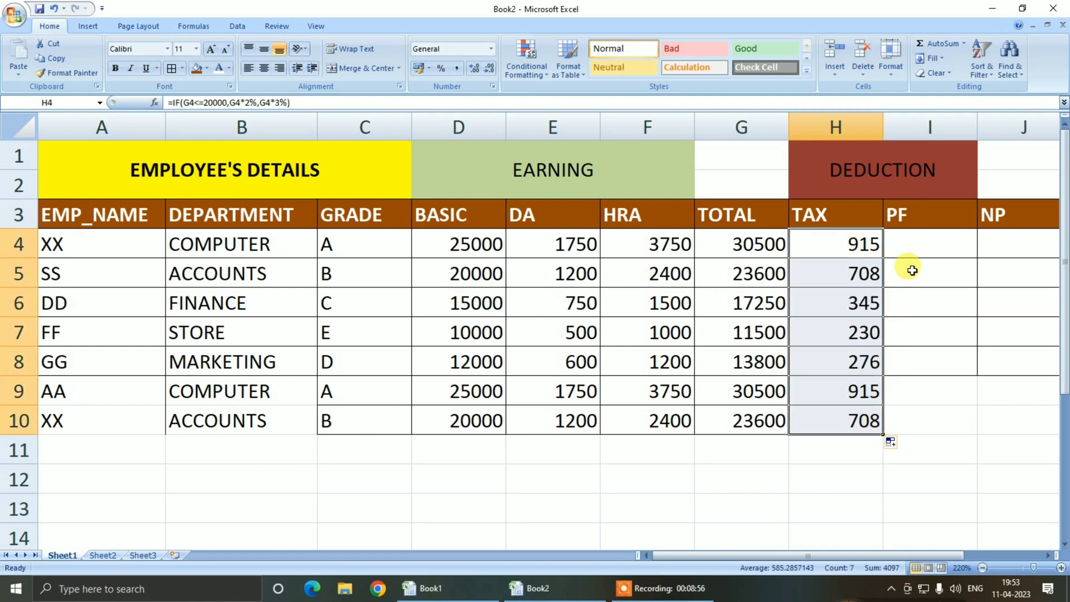
left_click(914, 248)
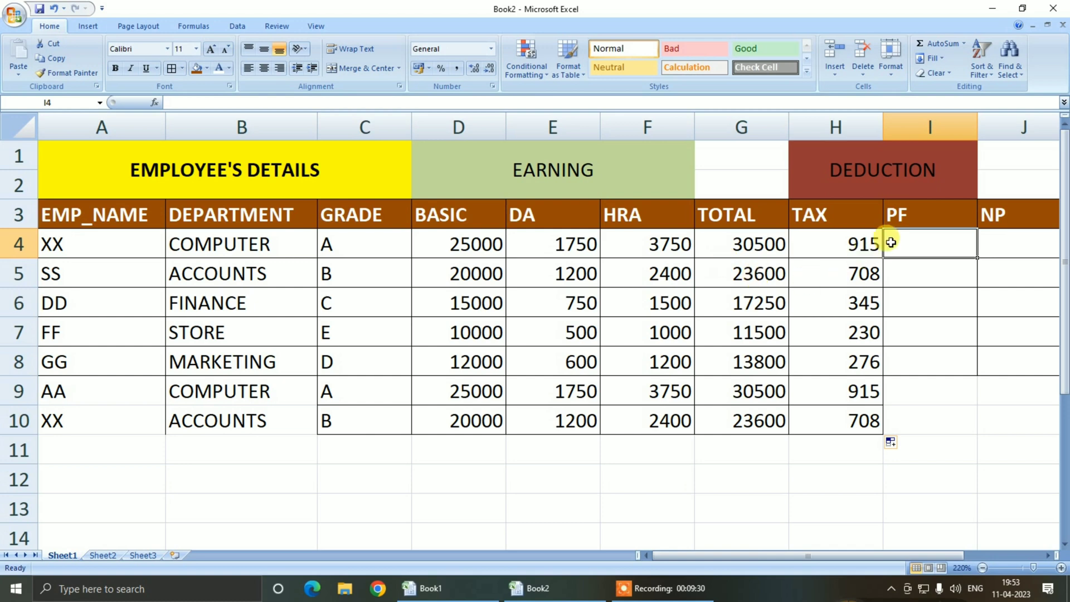
left_click(916, 219)
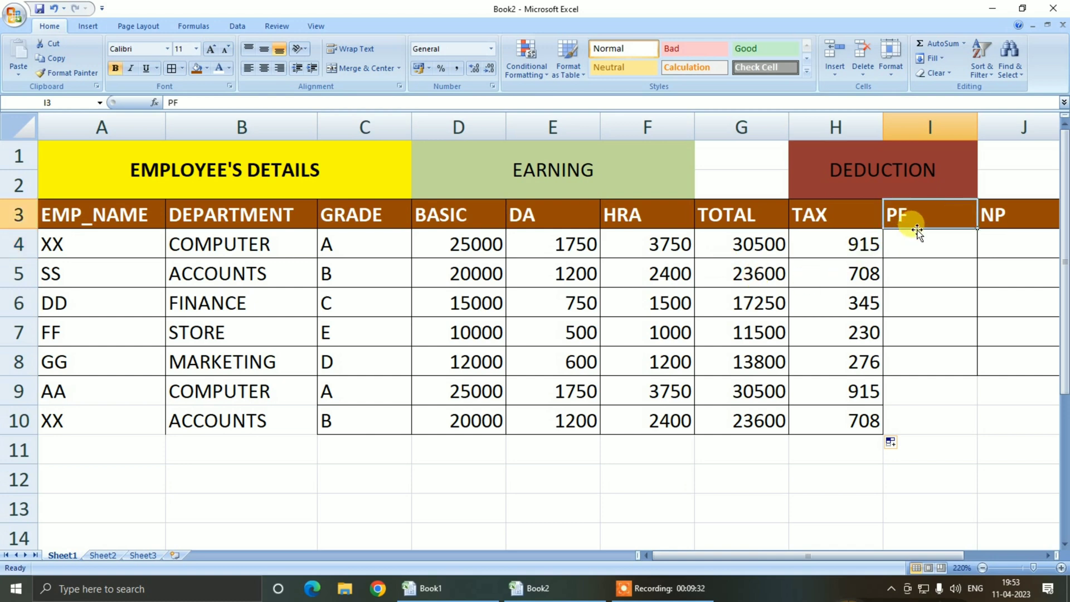
key("Return")
left_click(912, 220)
- Start an IF formula for PF in I4 that returns G4*1% when G4<=20000
left_click(907, 245)
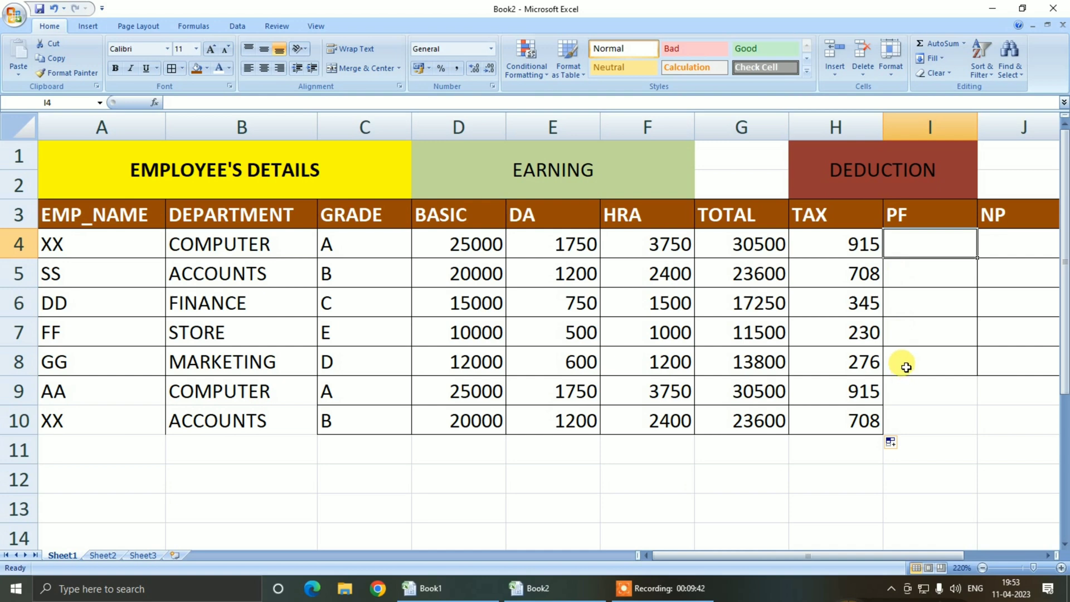
type("=IF(")
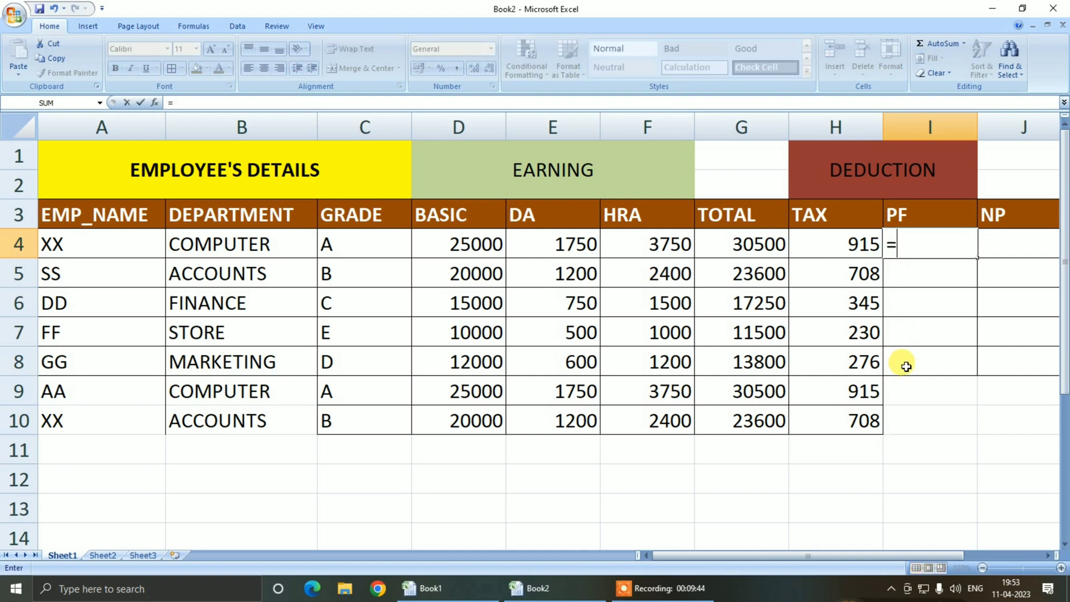
left_click(755, 245)
type("<=")
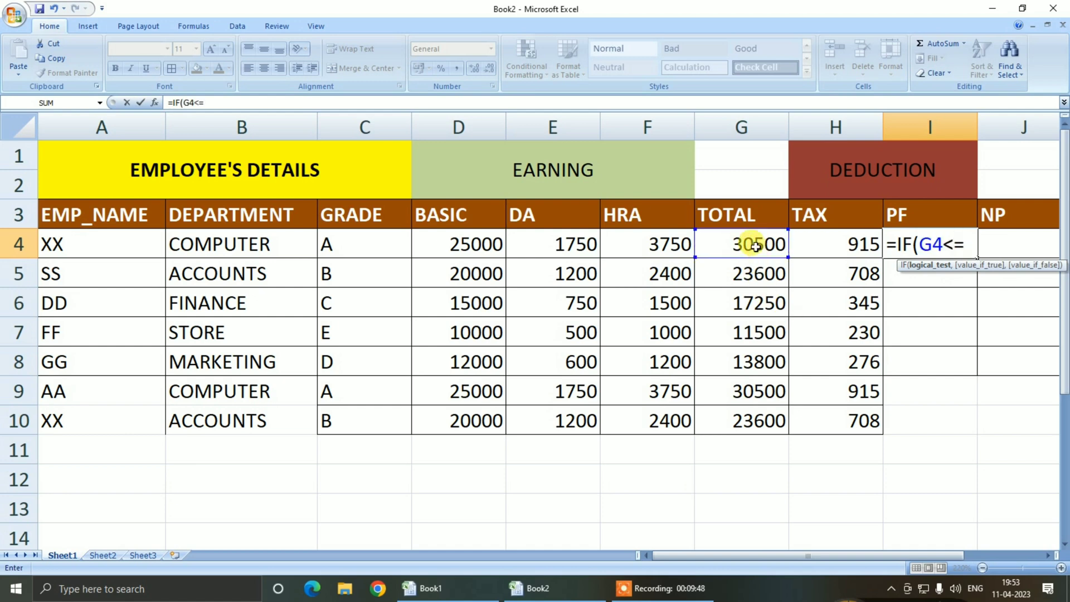
type("20000")
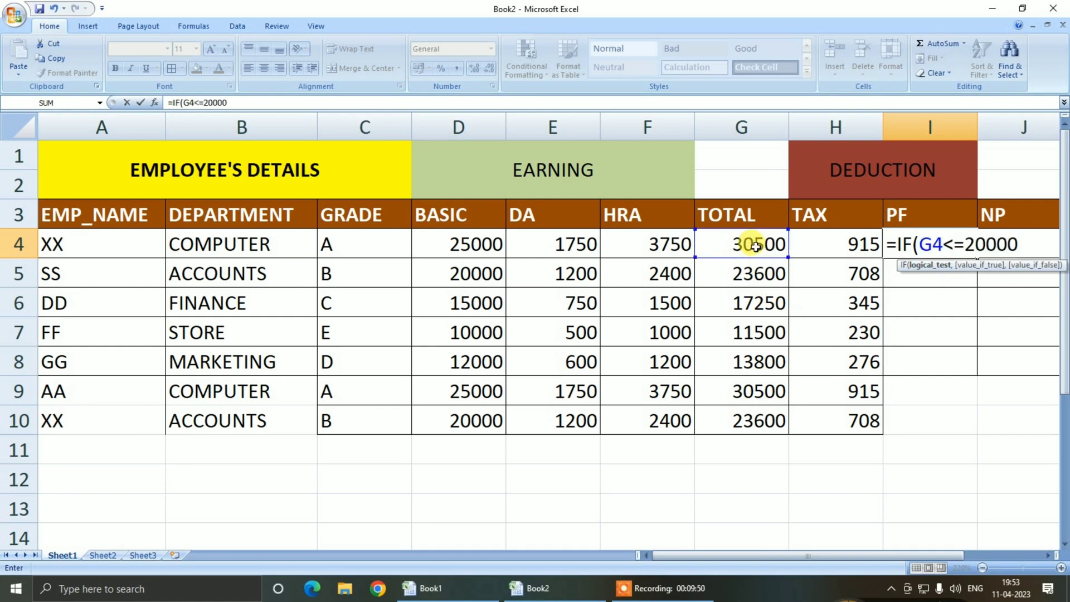
type(",")
left_click(755, 247)
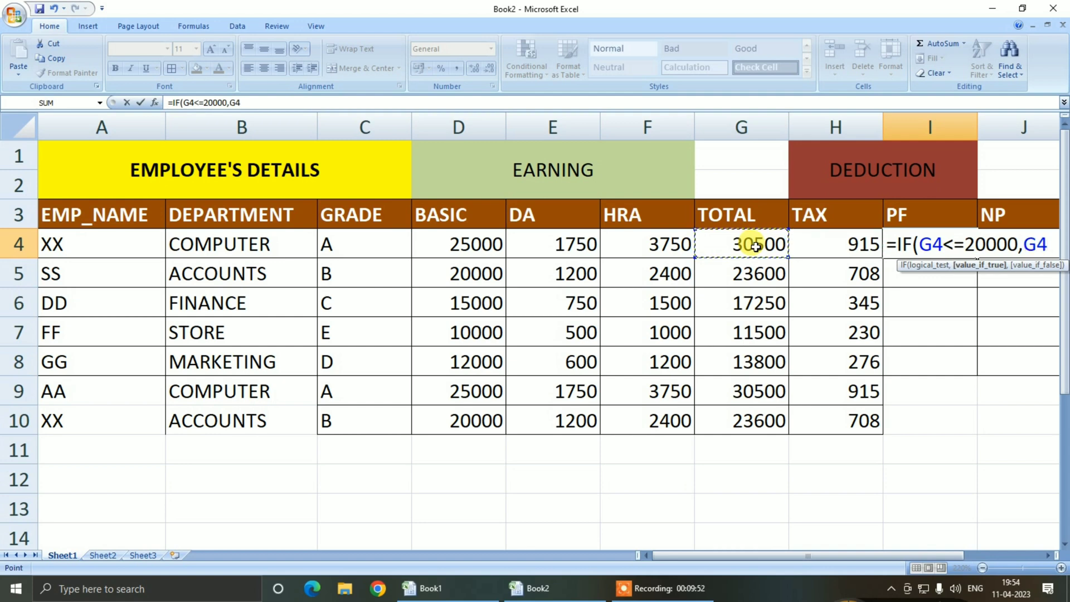
type("*1%")
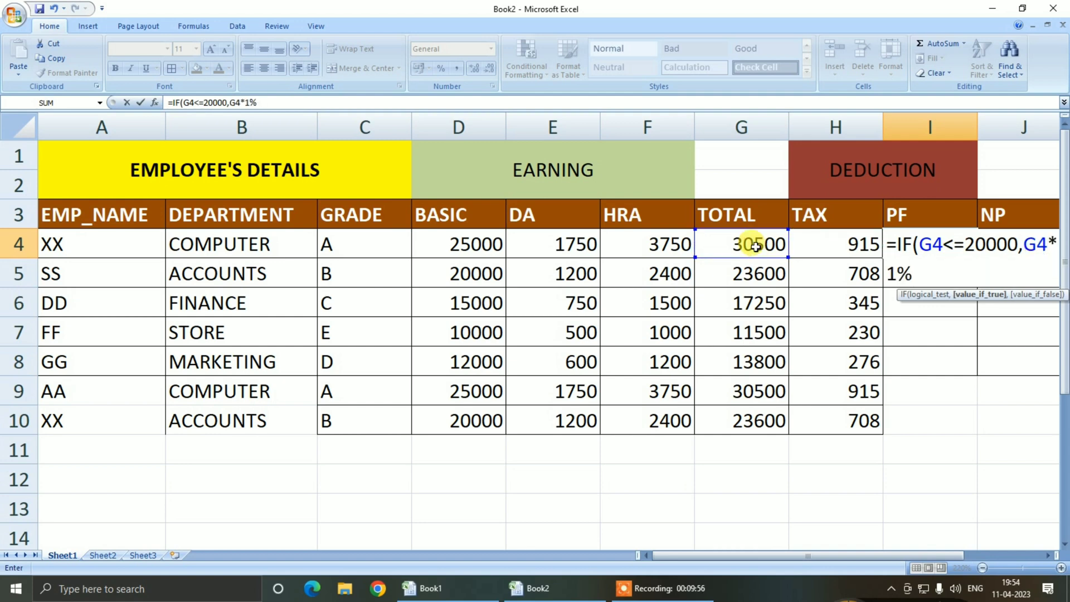
- Complete the PF formula in I4 with G4*1.5% as the otherwise value and fill it down to I10
type(",")
key("Left")
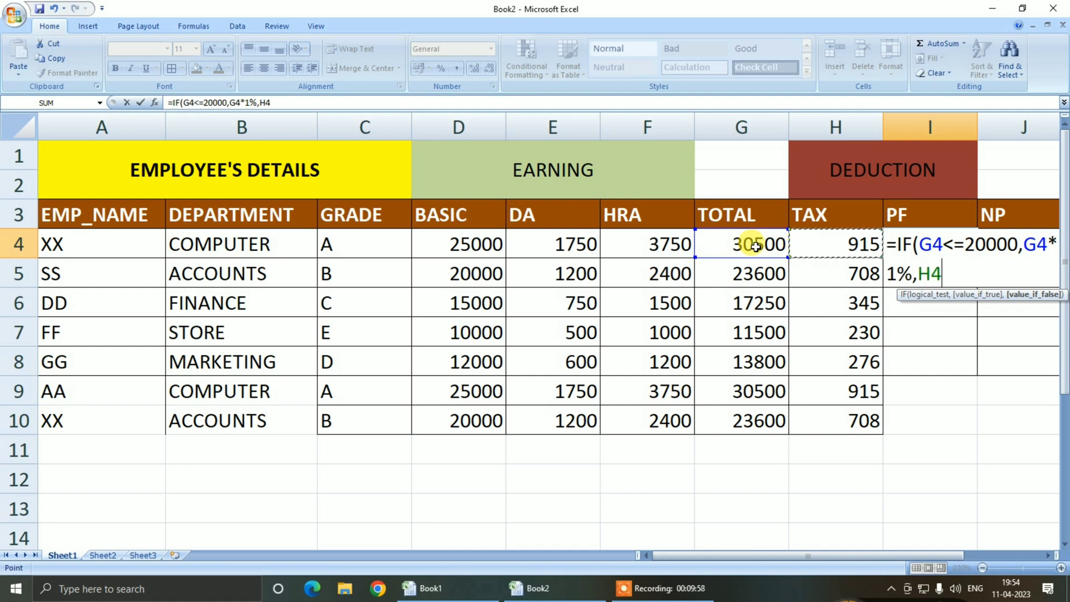
key("Left")
type("*1.5%)")
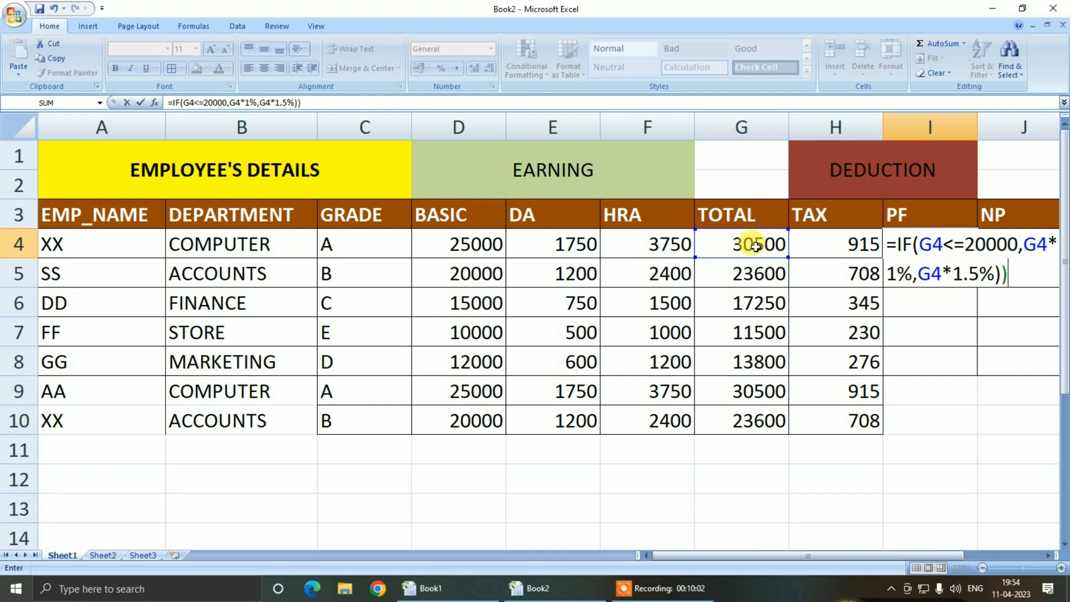
key("Return")
key("Return")
left_click(928, 248)
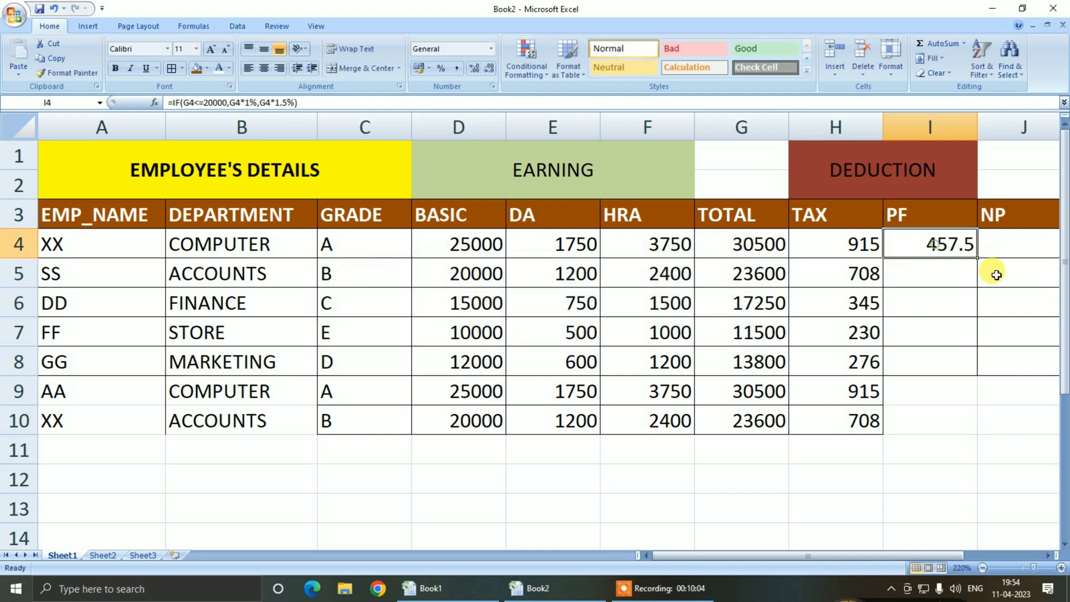
double_click(978, 258)
- Calculate the net pay in J4 with =G4-(H4+I4) and fill the formula down to J10
left_click(1010, 244)
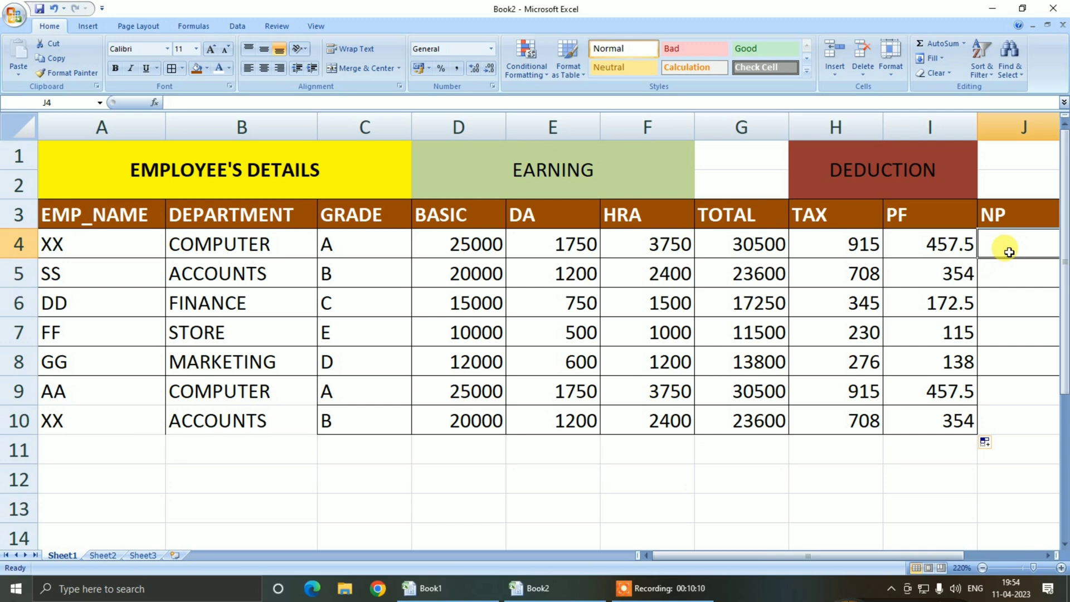
type("=")
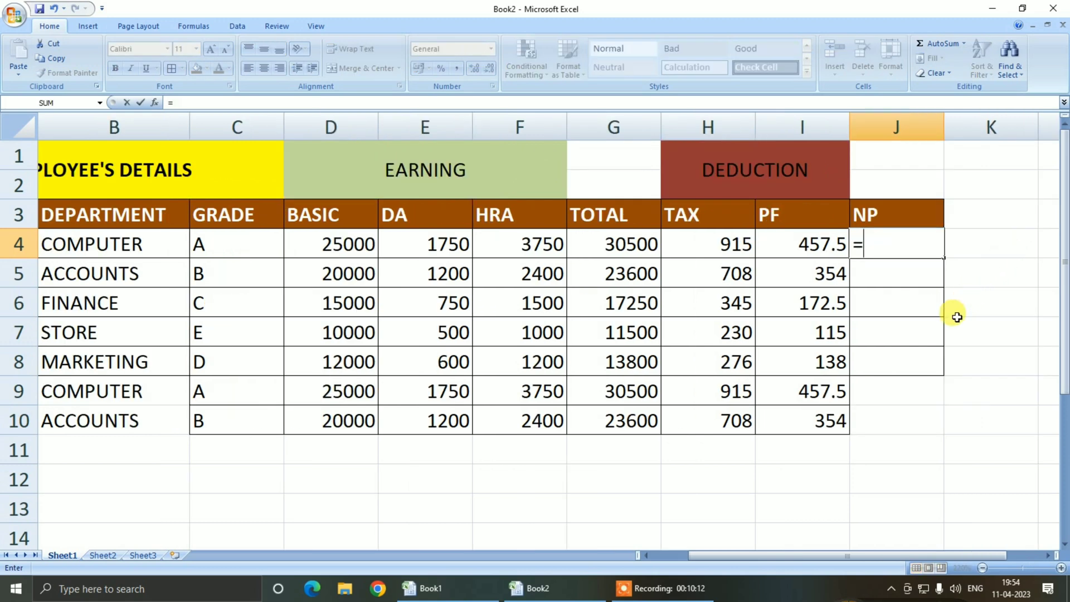
left_click(594, 243)
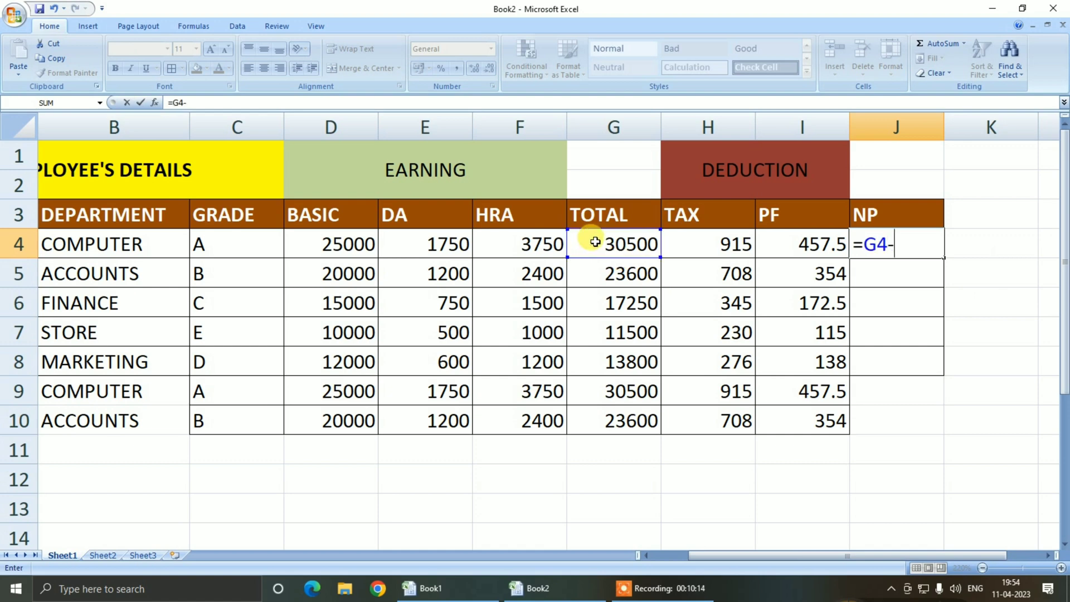
type("-(")
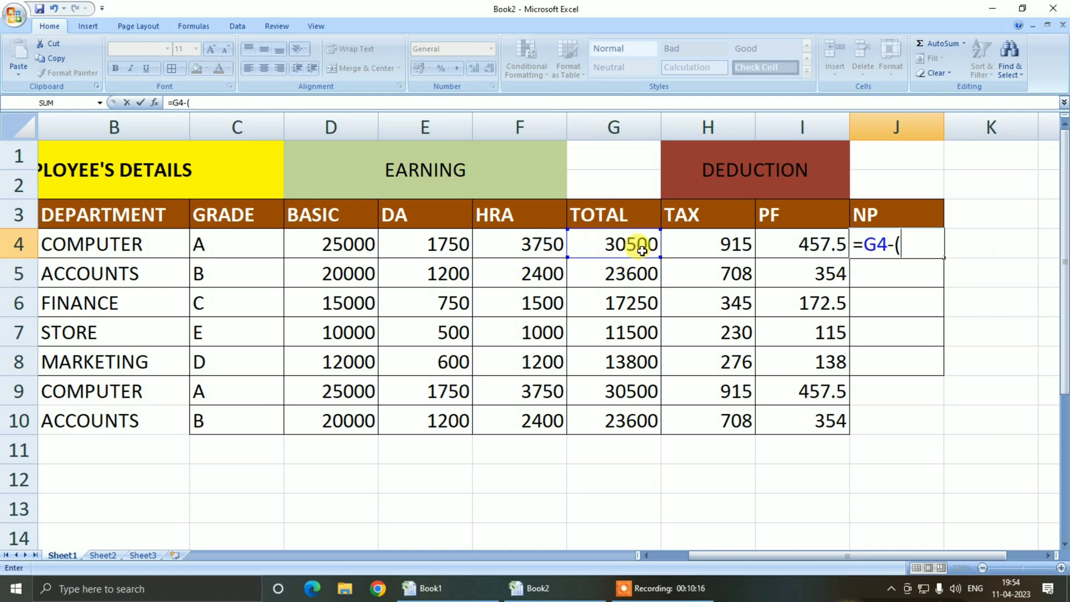
left_click(727, 244)
type("+")
left_click(792, 244)
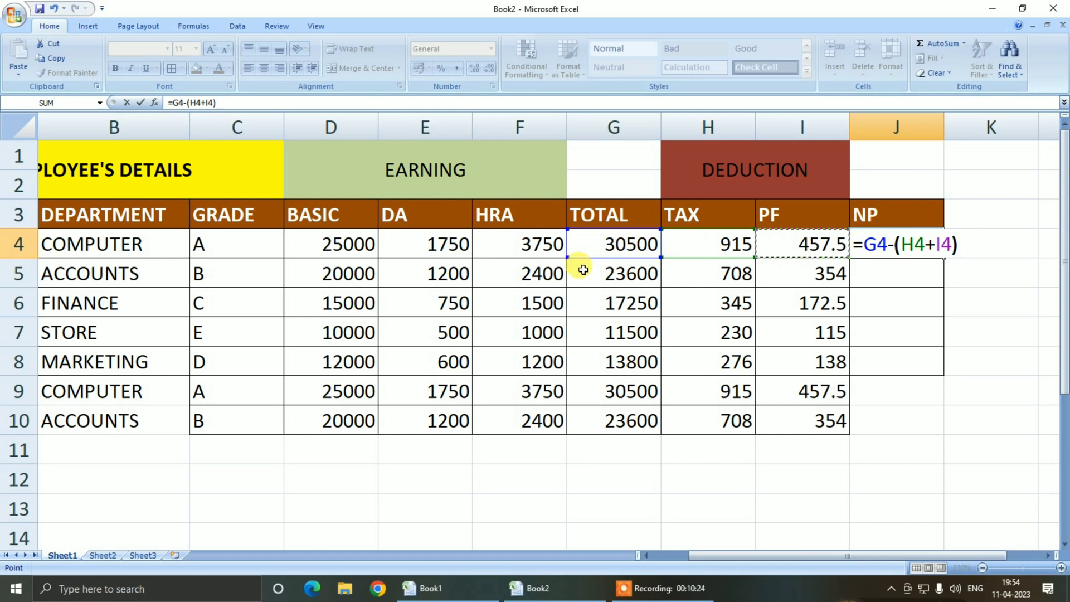
key("Return")
left_click(917, 244)
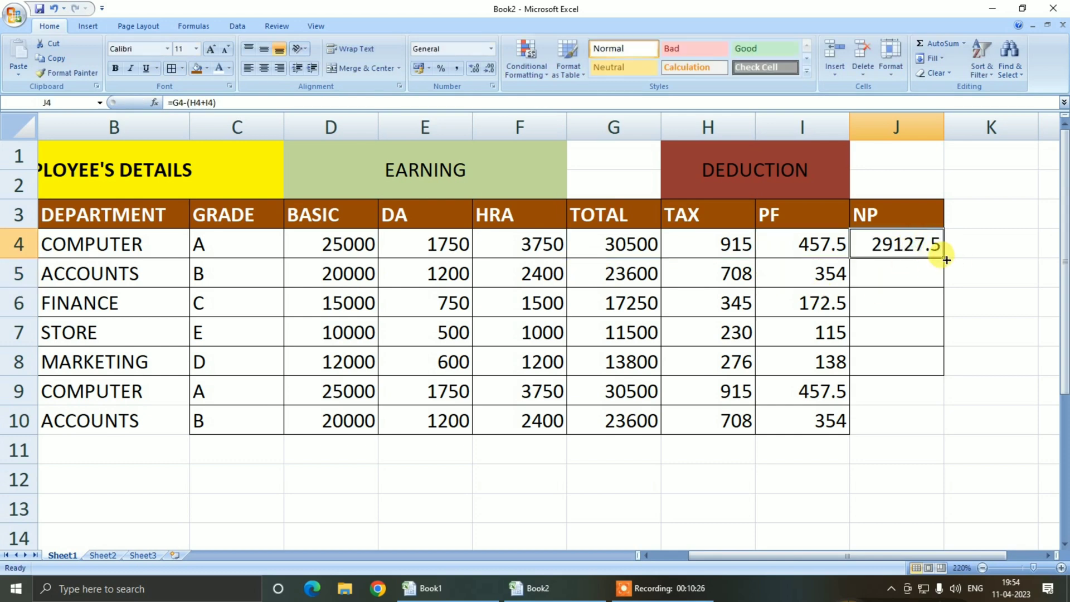
double_click(946, 260)
- Apply a tan fill color to the employee name cells A4:A10
scroll(719, 446, "down", 1)
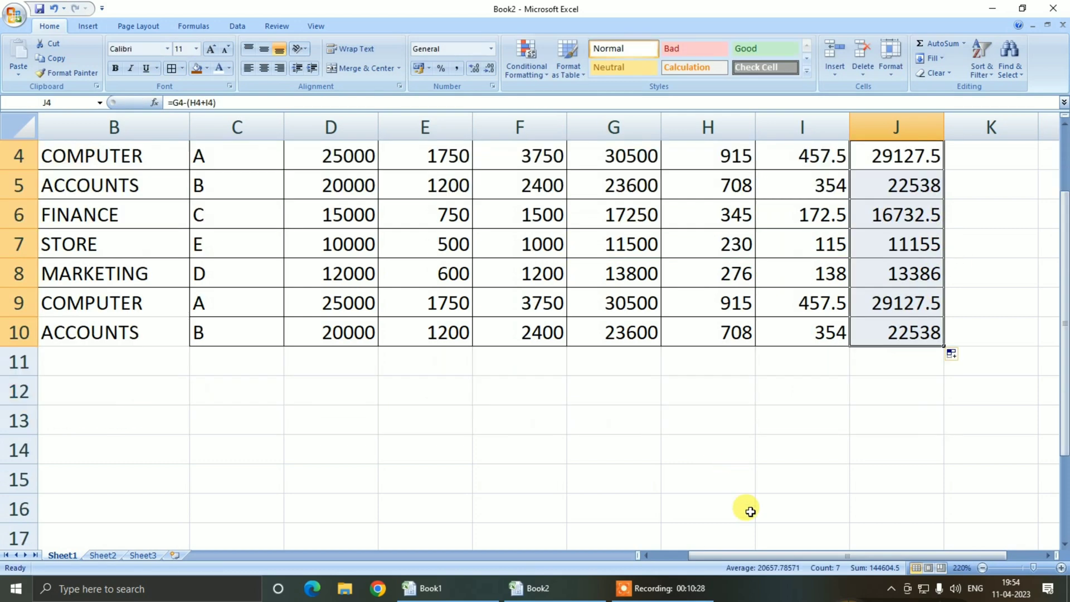
scroll(749, 513, "up", 1)
left_click_drag(753, 556, 680, 555)
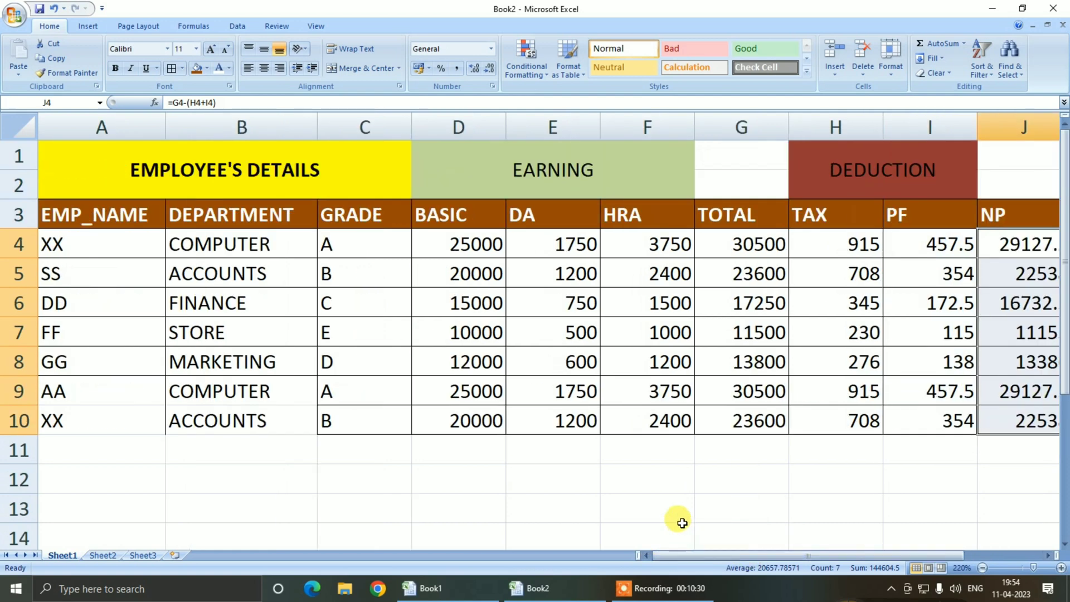
scroll(663, 501, "down", 1)
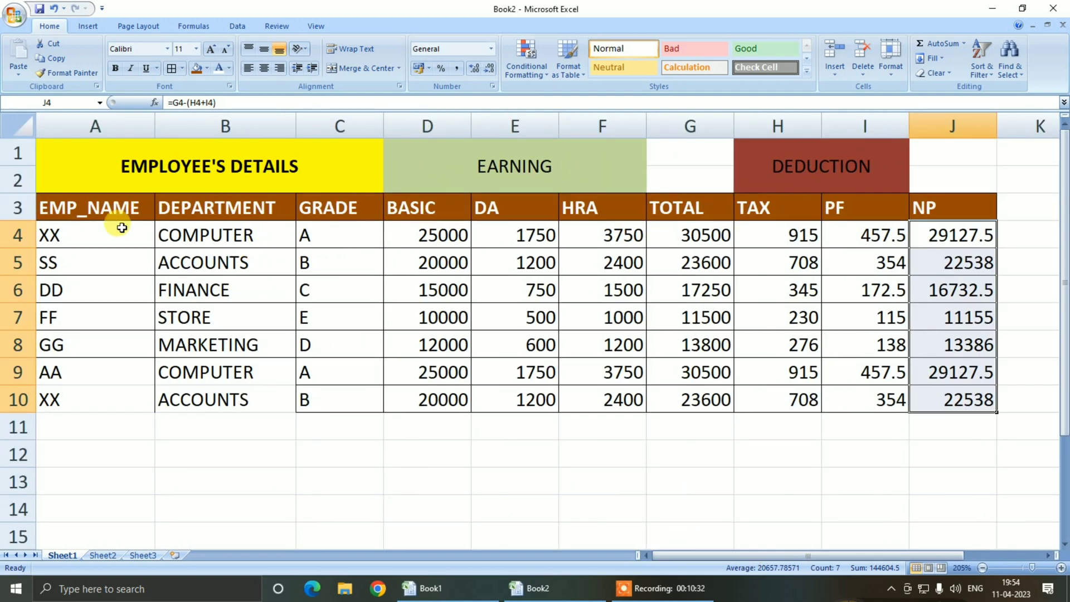
left_click_drag(120, 233, 140, 398)
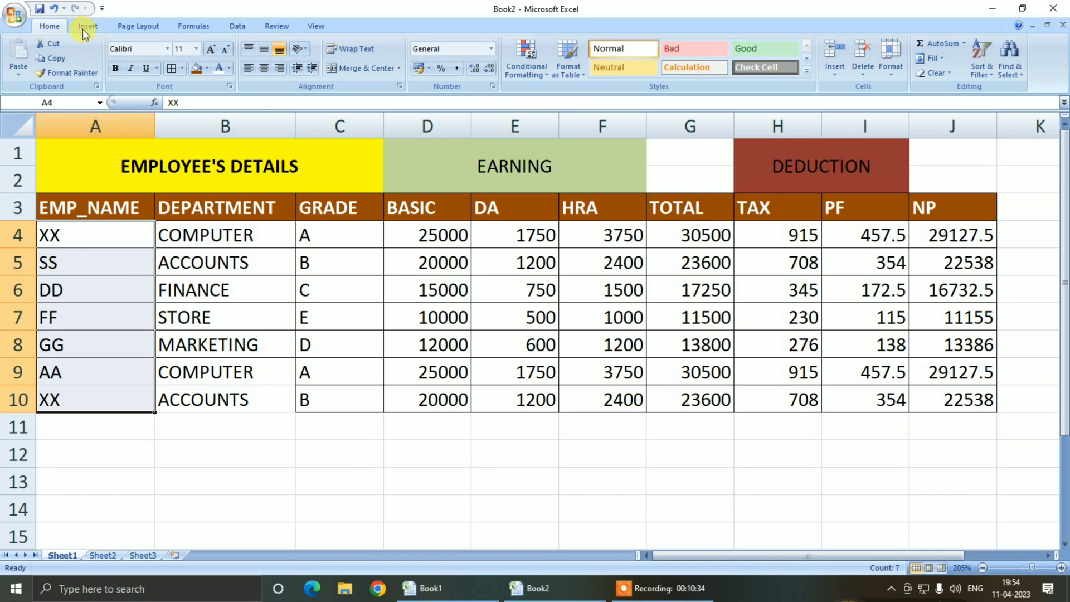
left_click(206, 69)
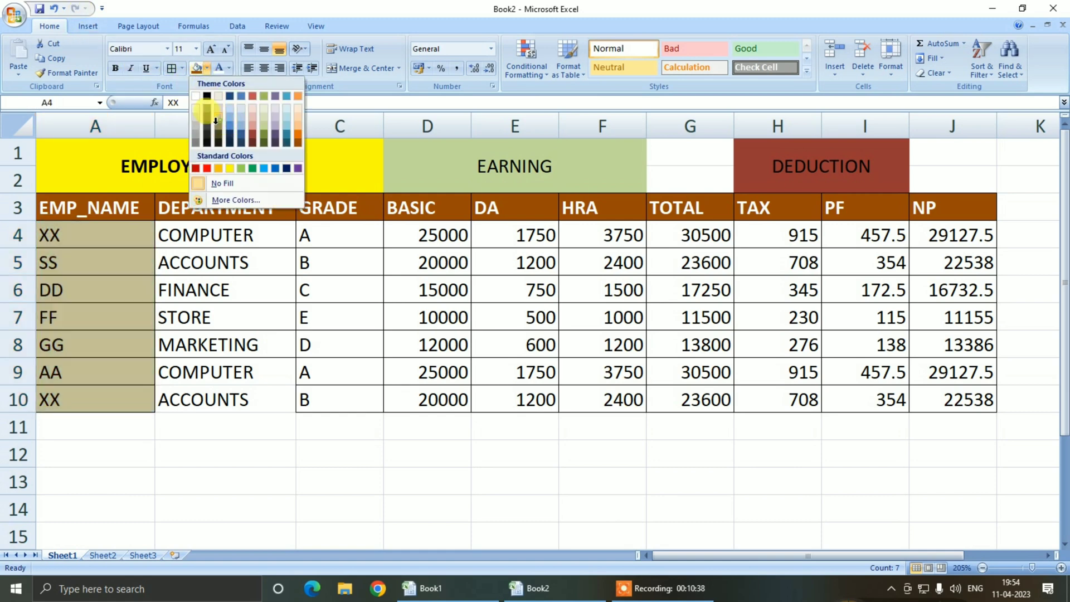
left_click(215, 120)
- Apply a light olive green fill color to the department cells B4:B10
left_click_drag(215, 234, 251, 402)
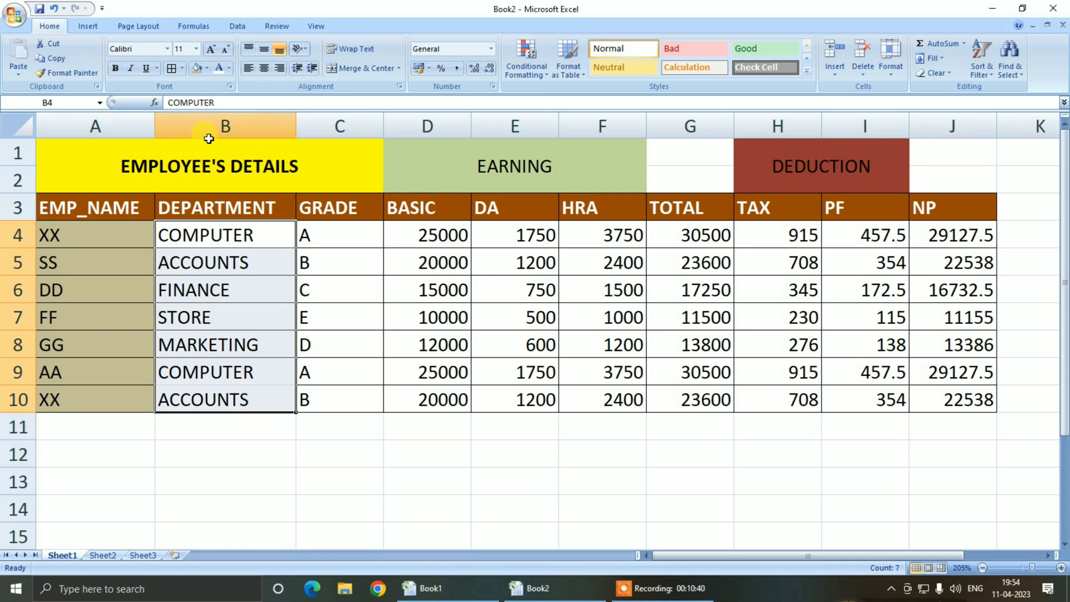
left_click(206, 69)
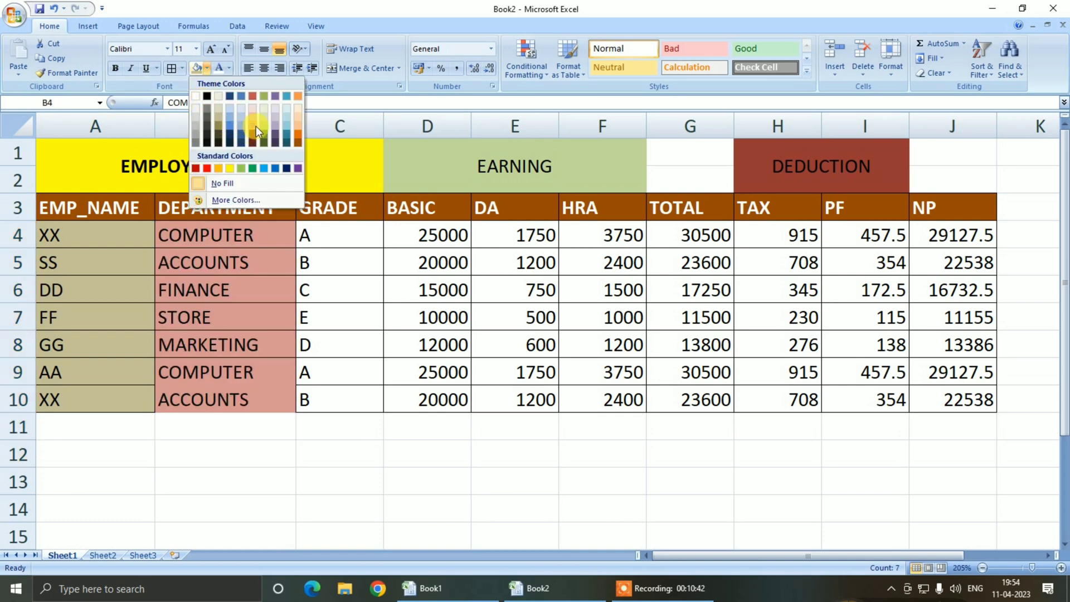
left_click(263, 125)
- Apply a light orange fill color to the grade cells C4:C10
left_click_drag(363, 241, 355, 389)
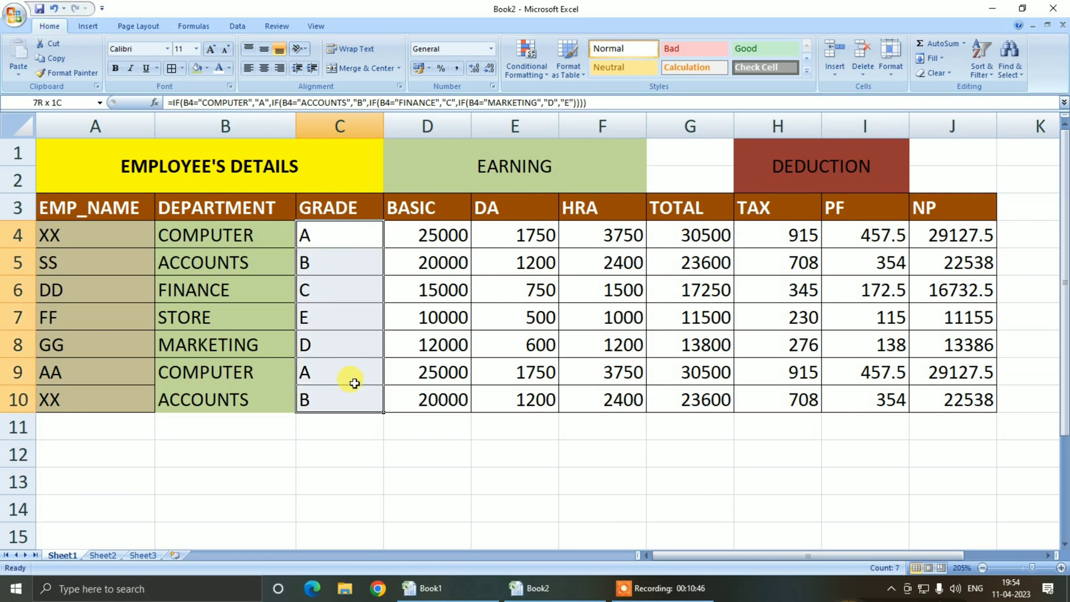
left_click(207, 70)
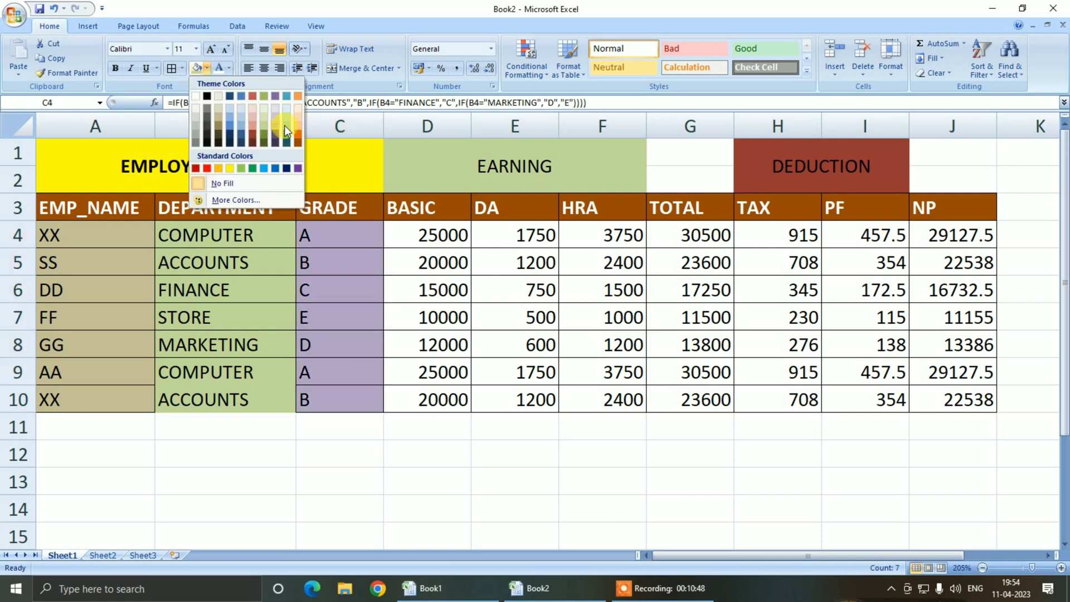
left_click(300, 119)
- Apply a light purple fill color to the basic, DA, HRA and total cells D4:G10
left_click_drag(426, 236, 668, 399)
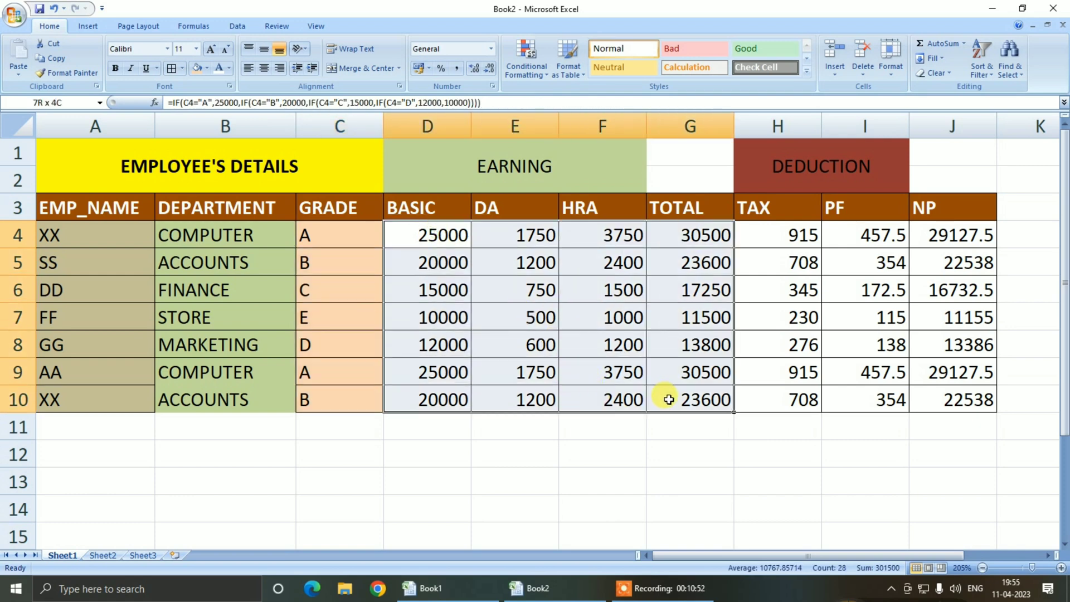
left_click(206, 69)
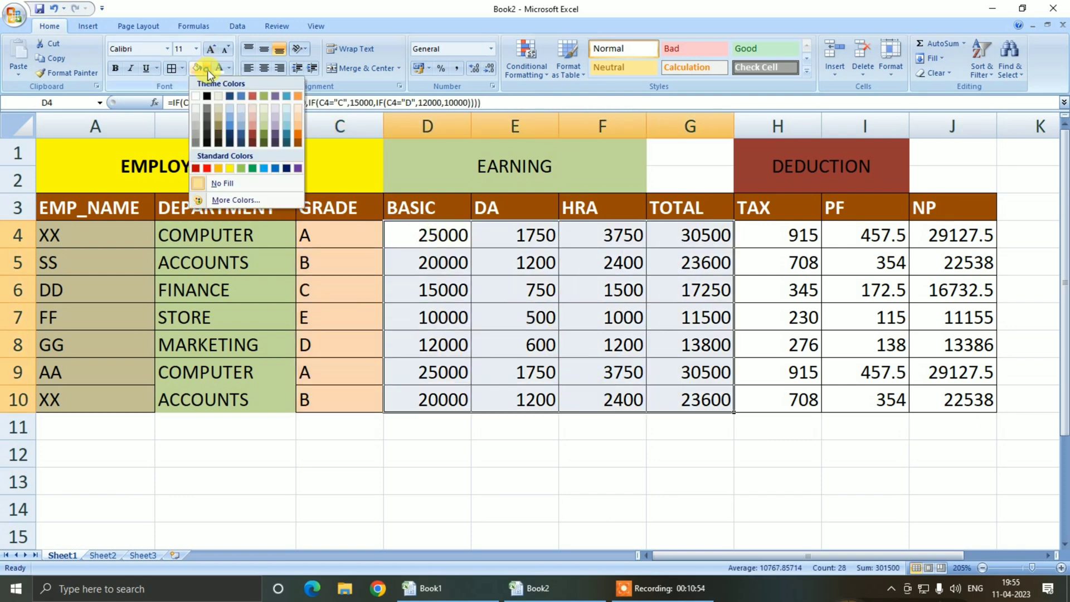
left_click(272, 116)
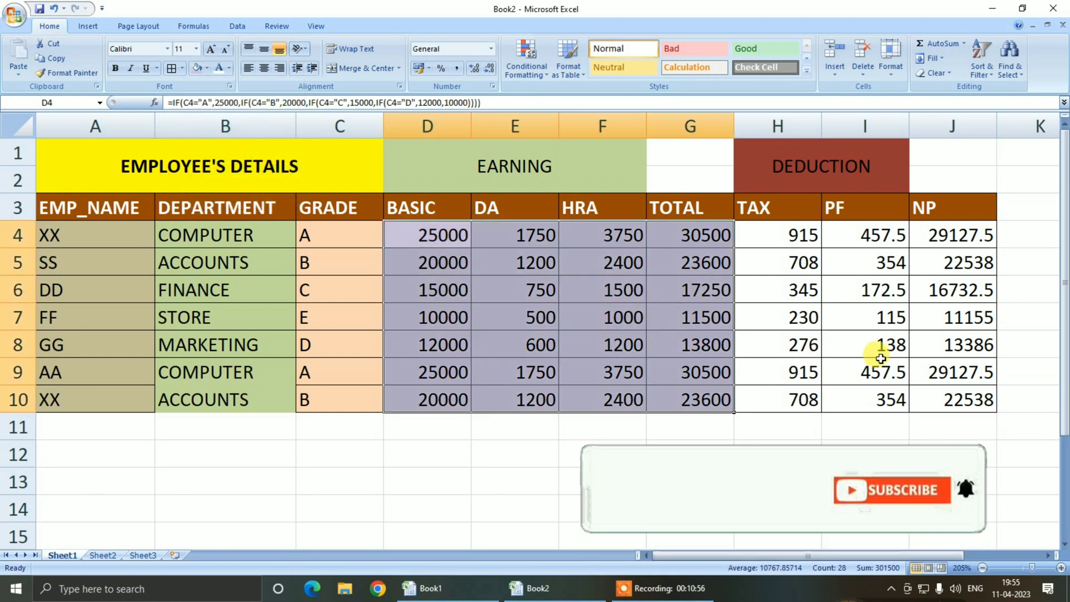
- Apply a light aqua fill color to the tax and PF cells H4:I10
left_click_drag(791, 245, 889, 399)
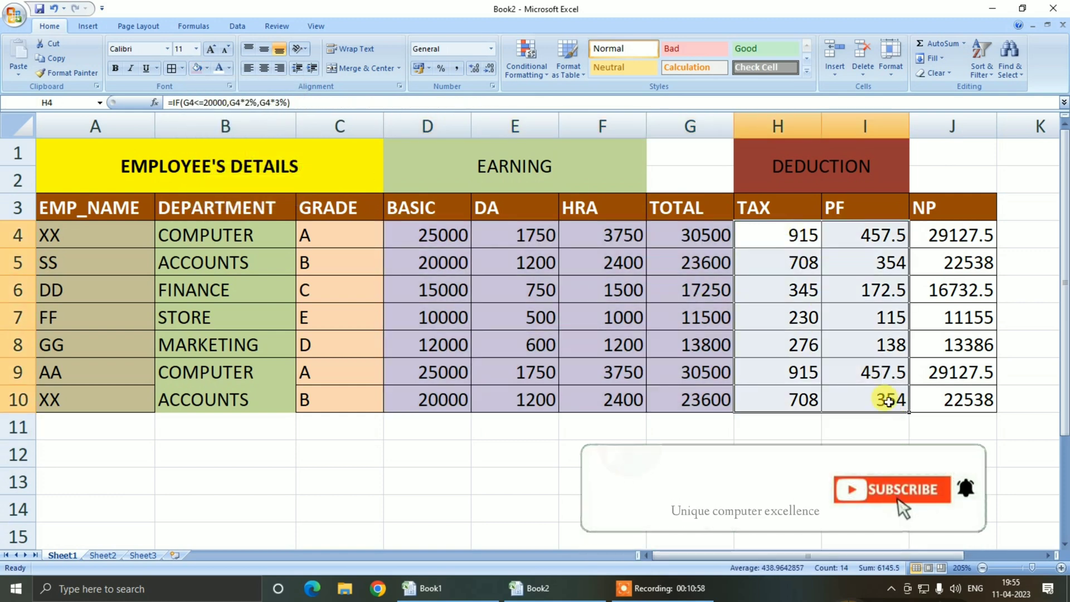
left_click(208, 69)
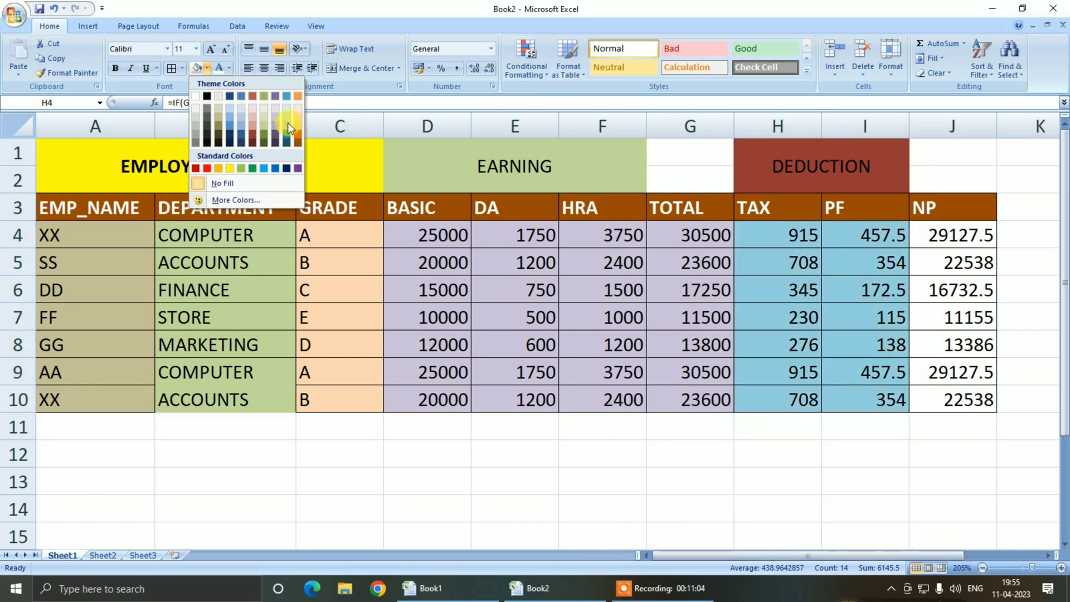
left_click(288, 123)
- Apply a gray fill color to the net pay cells J4:J10 and deselect them
left_click_drag(960, 237, 964, 400)
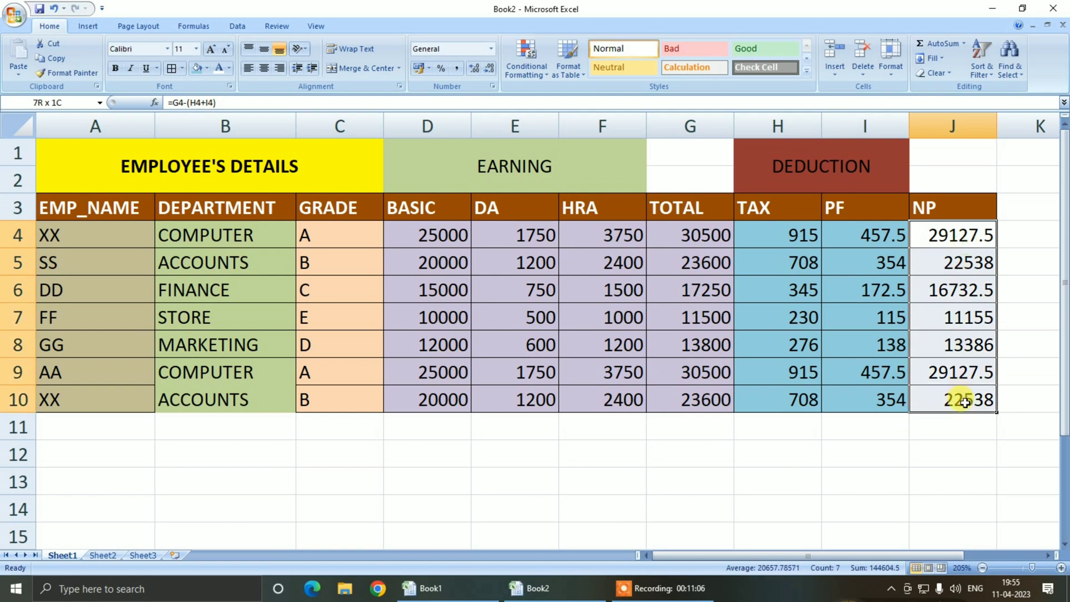
left_click(206, 67)
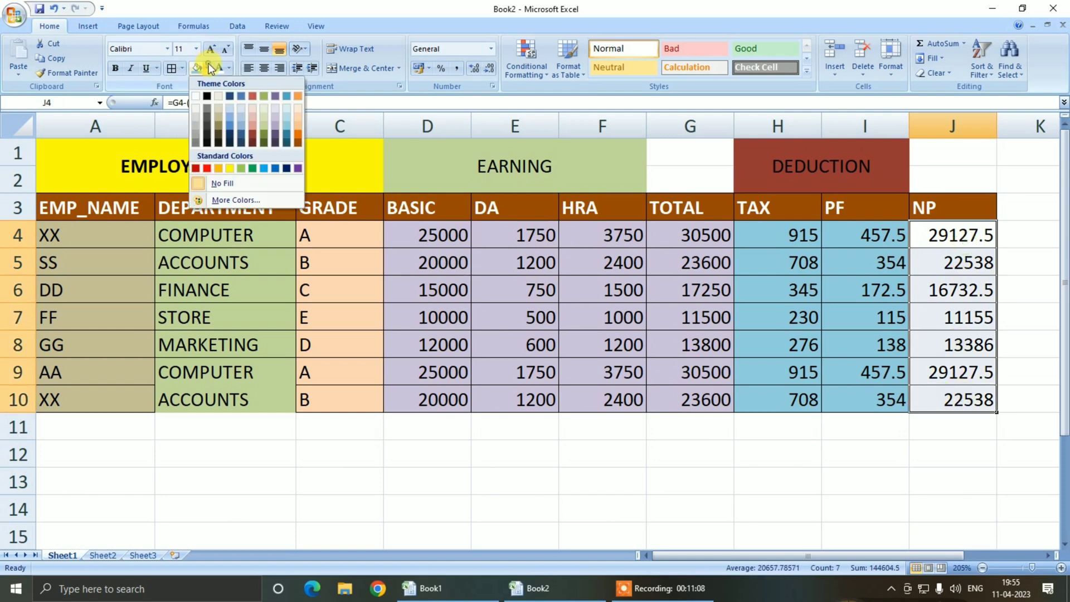
left_click(196, 123)
left_click(521, 483)
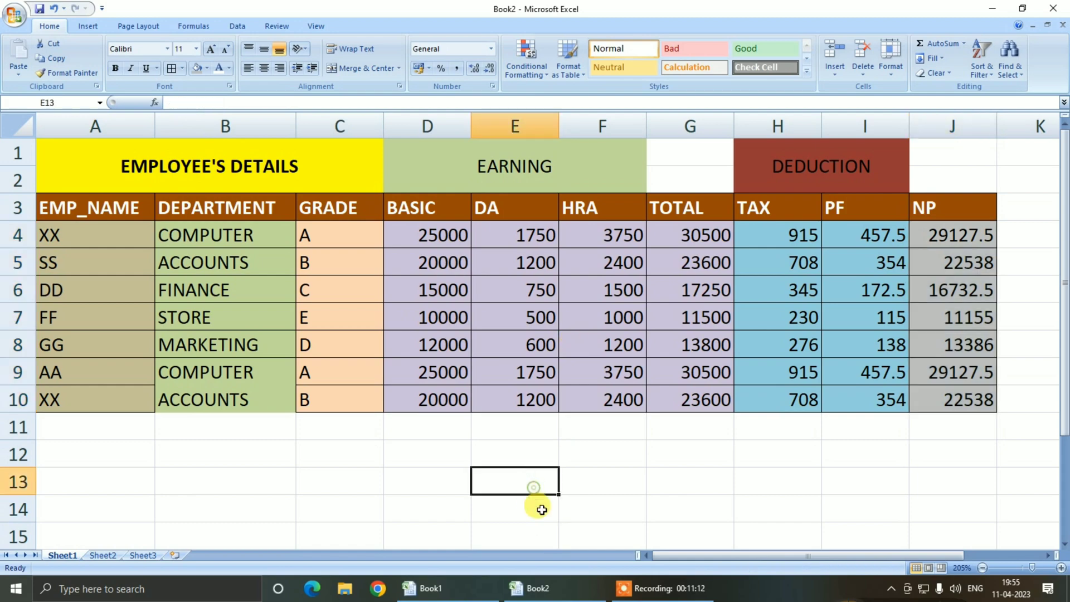
- Insert a WordArt title in a blue gradient style reading GRADE WISE SALARY SHEET
scroll(508, 484, "down", 1, "ctrl")
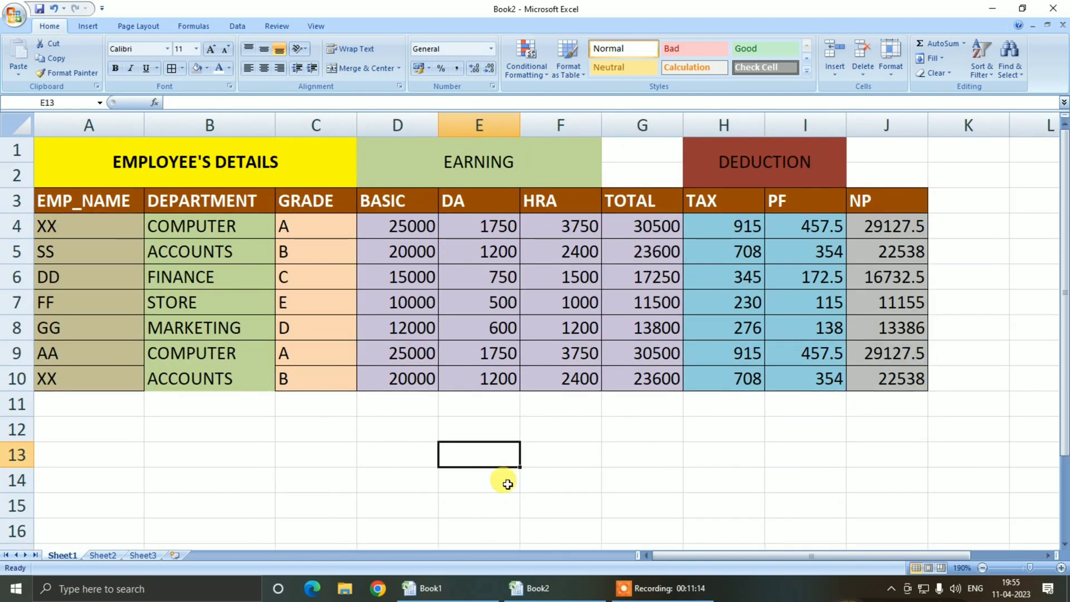
left_click(89, 26)
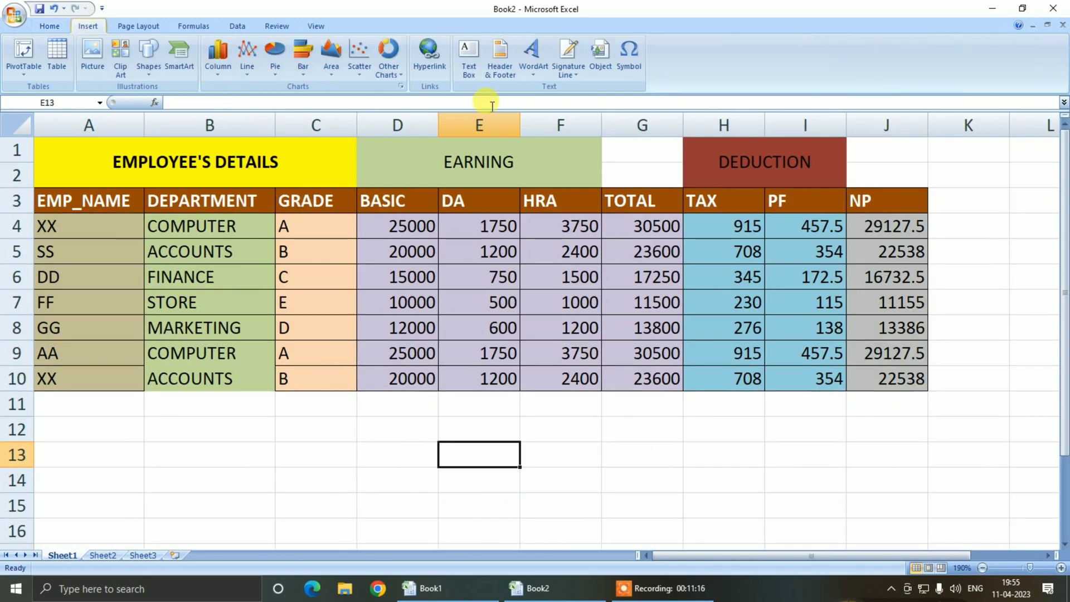
left_click(531, 55)
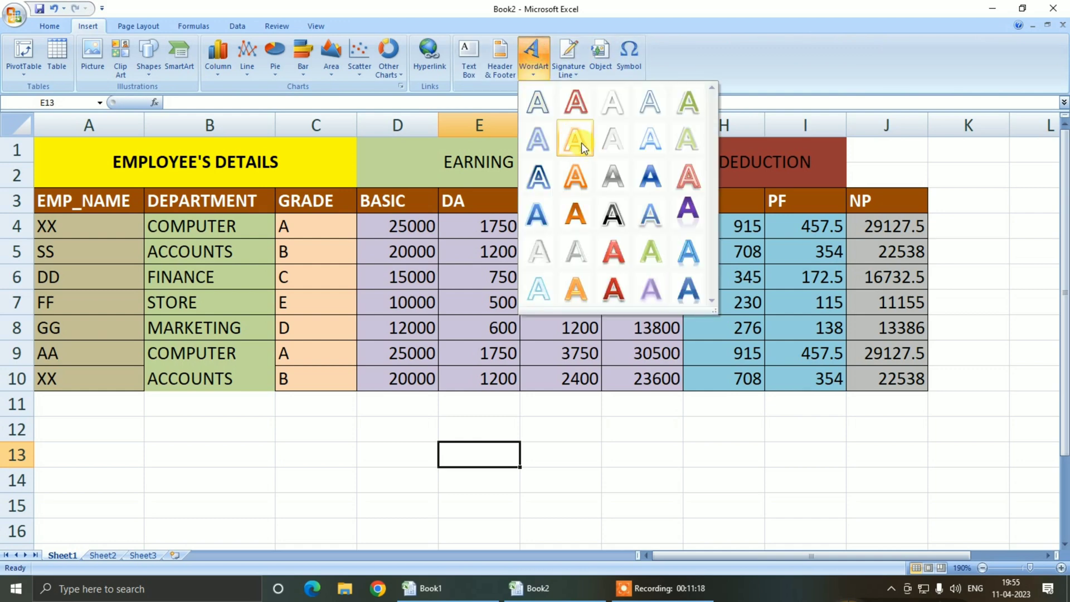
left_click(650, 178)
type("GR")
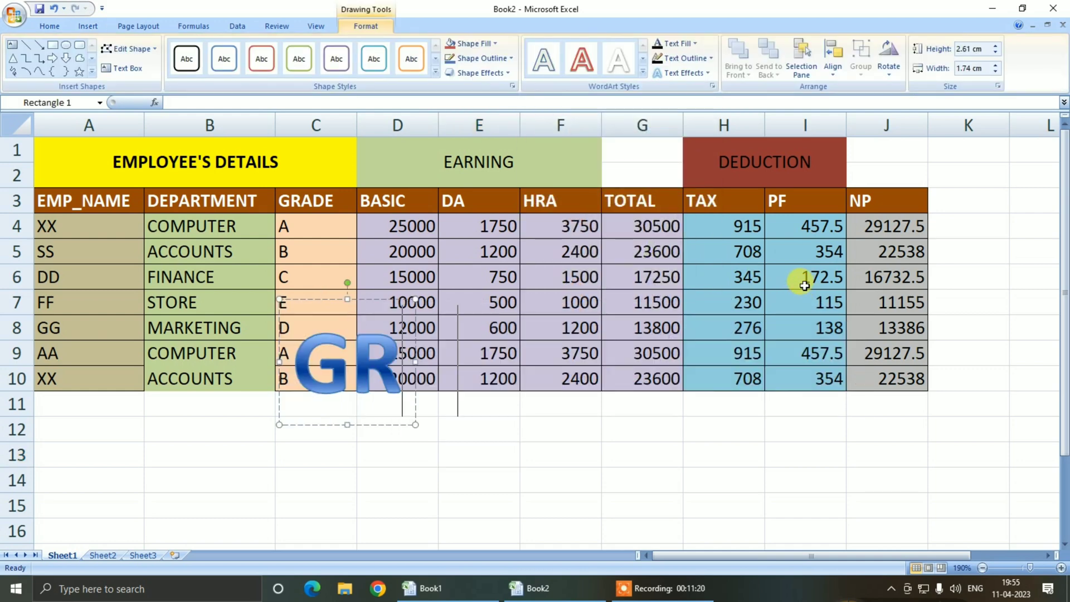
type("ADEWIS")
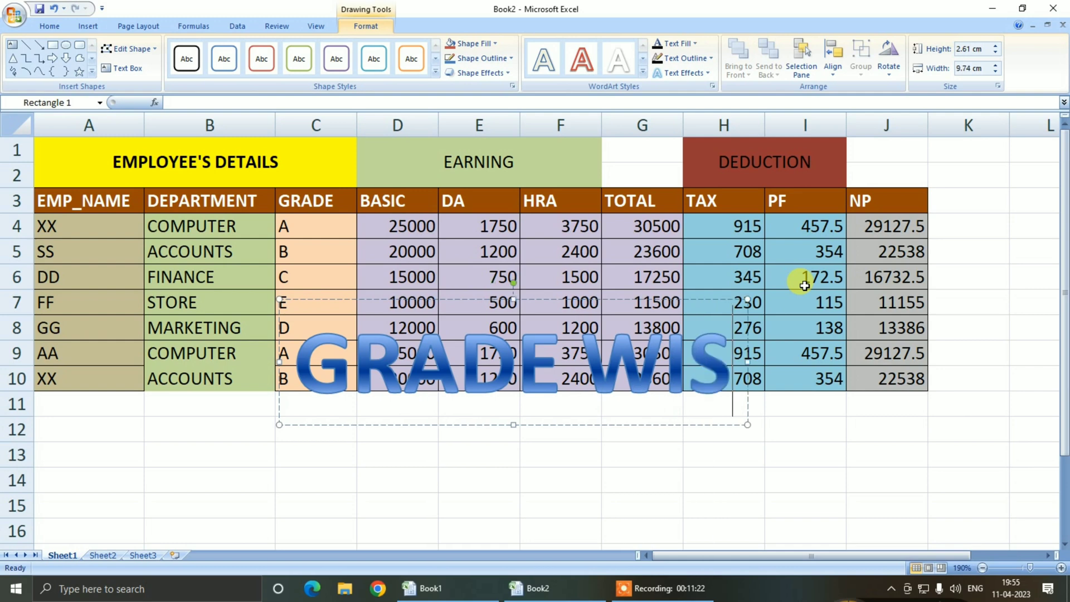
type("E SALA")
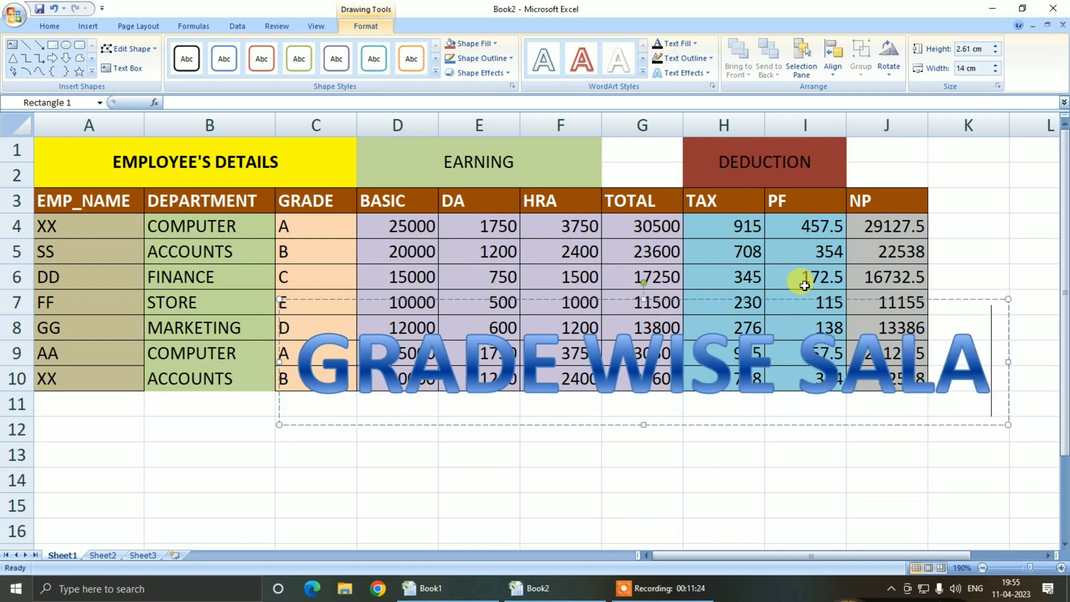
type("RY")
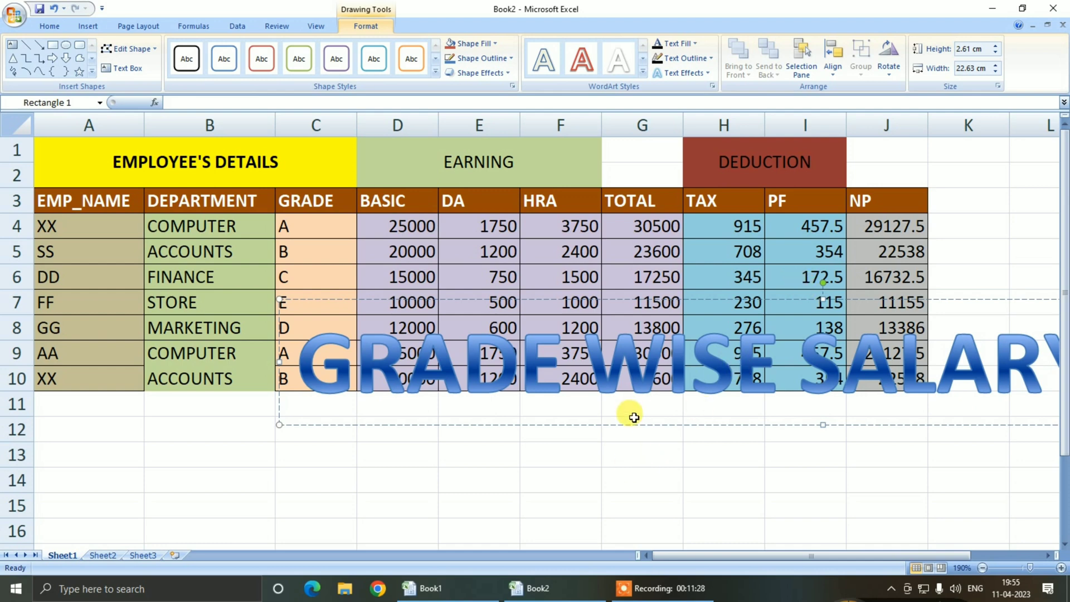
- Move the WordArt title below the table into rows 11 to 14 and reduce its font size so it spans about 18.5 cm
left_click_drag(636, 423, 425, 517)
key("ctrl+shift+less")
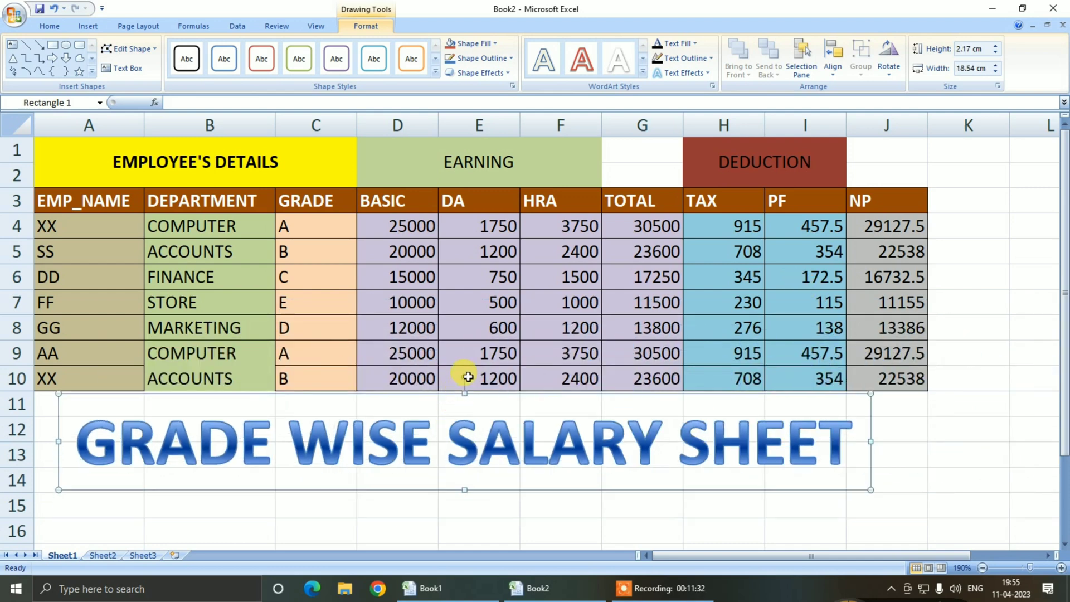
left_click(958, 446)
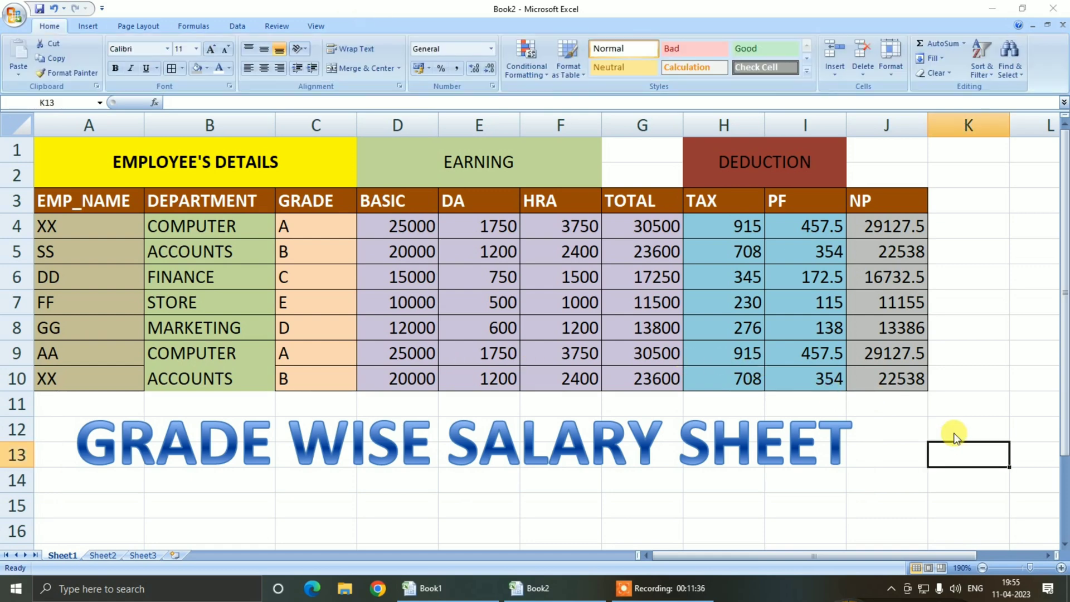
- Save the workbook in the Documents folder with a file name beginning with GRADE WISE
key("ctrl+s")
type("GRADE S")
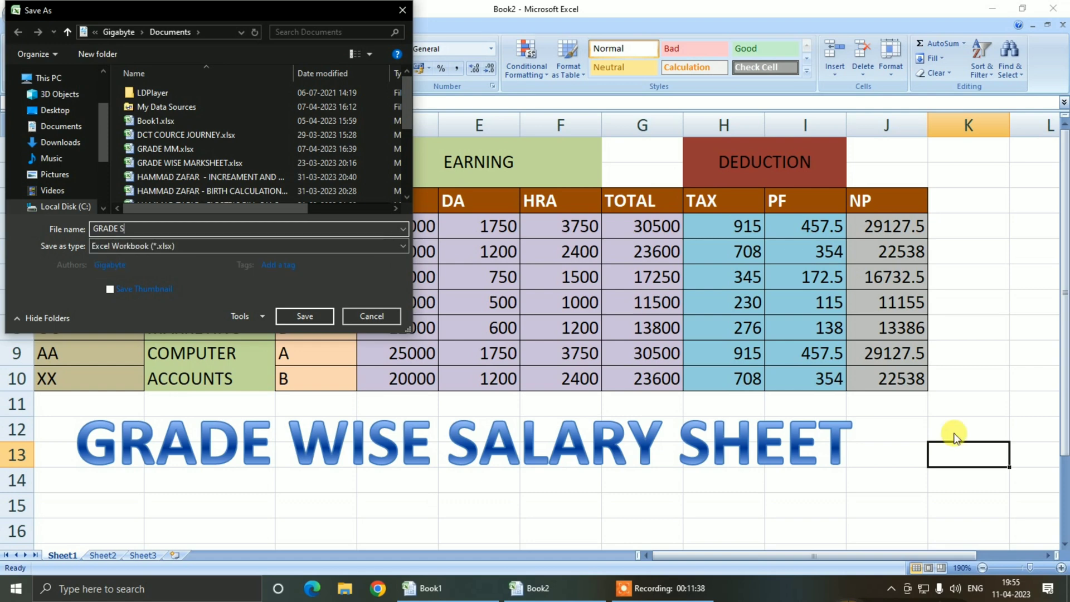
key("BackSpace")
type("WISE")
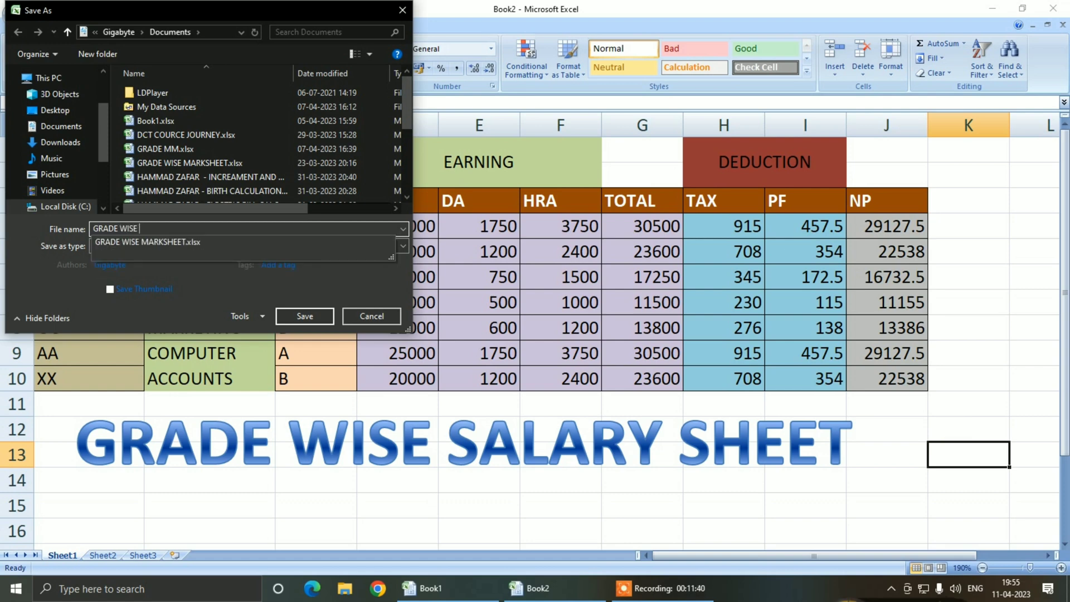